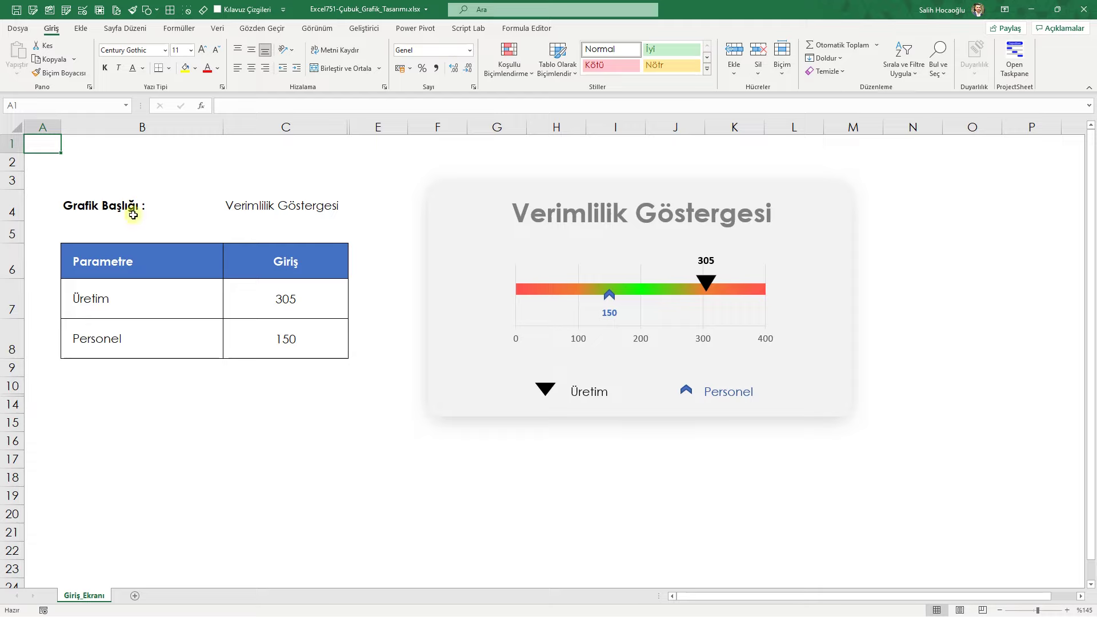
# Change the Üretim value in C7 from 305 to 250
pyautogui.moveTo(133, 214); pyautogui.dragTo(287, 350)
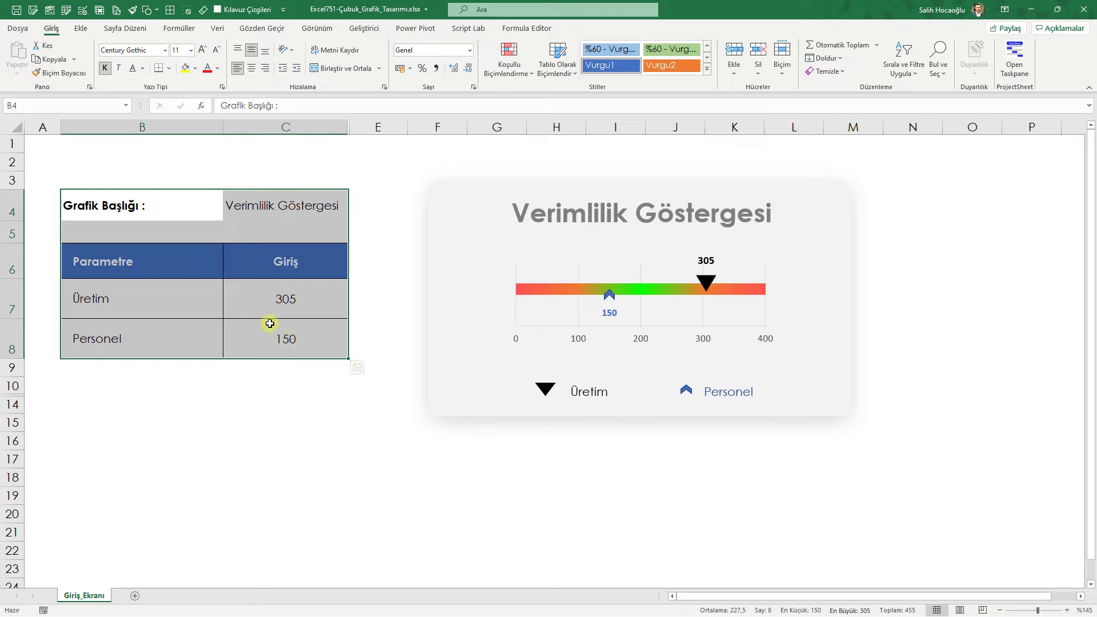
pyautogui.moveTo(305, 315); pyautogui.dragTo(306, 337)
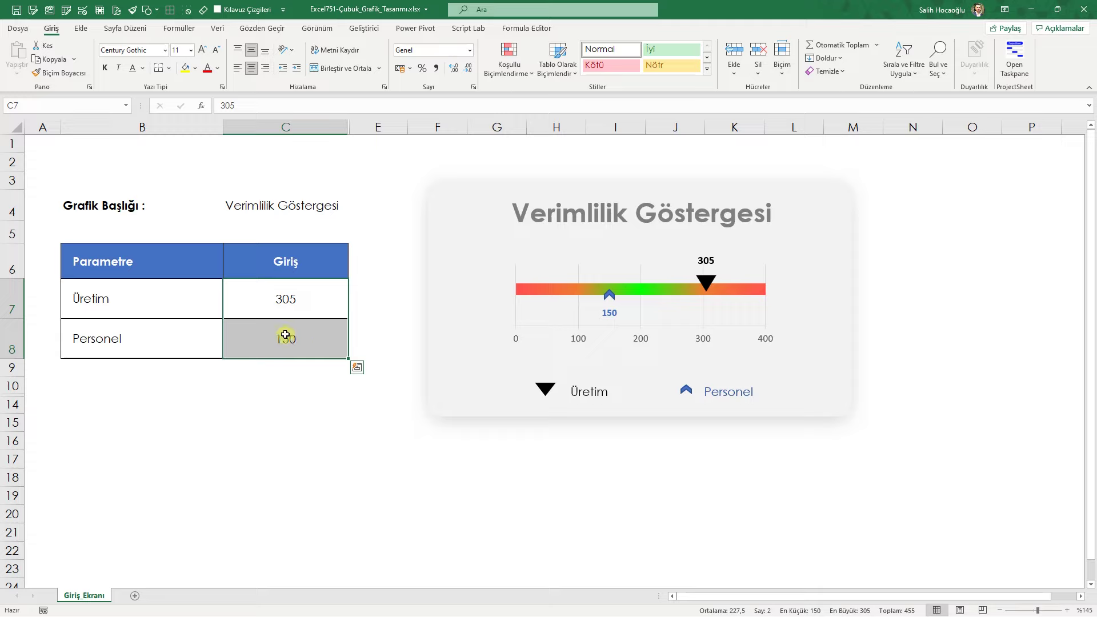
pyautogui.click(184, 313)
pyautogui.click(280, 305)
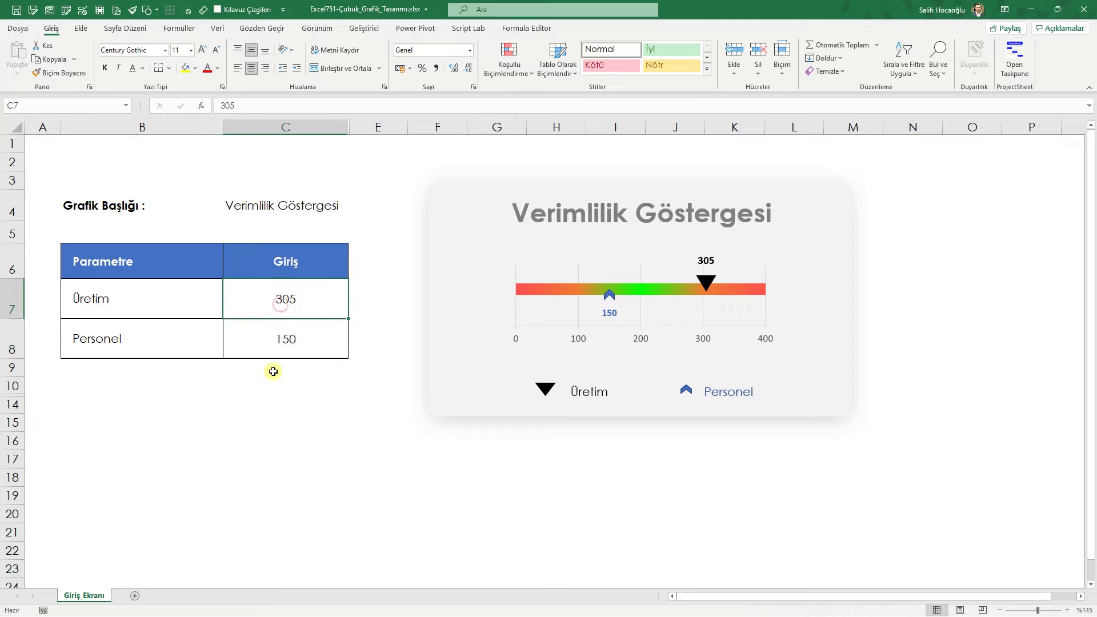
pyautogui.write('2')
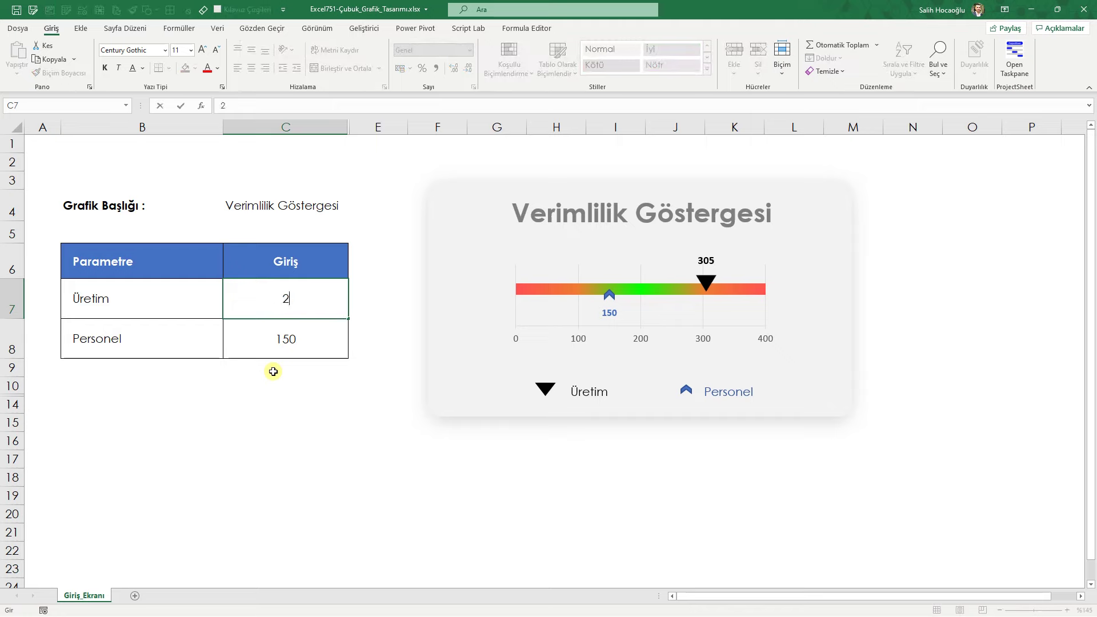
pyautogui.write('50')
pyautogui.press('Return')
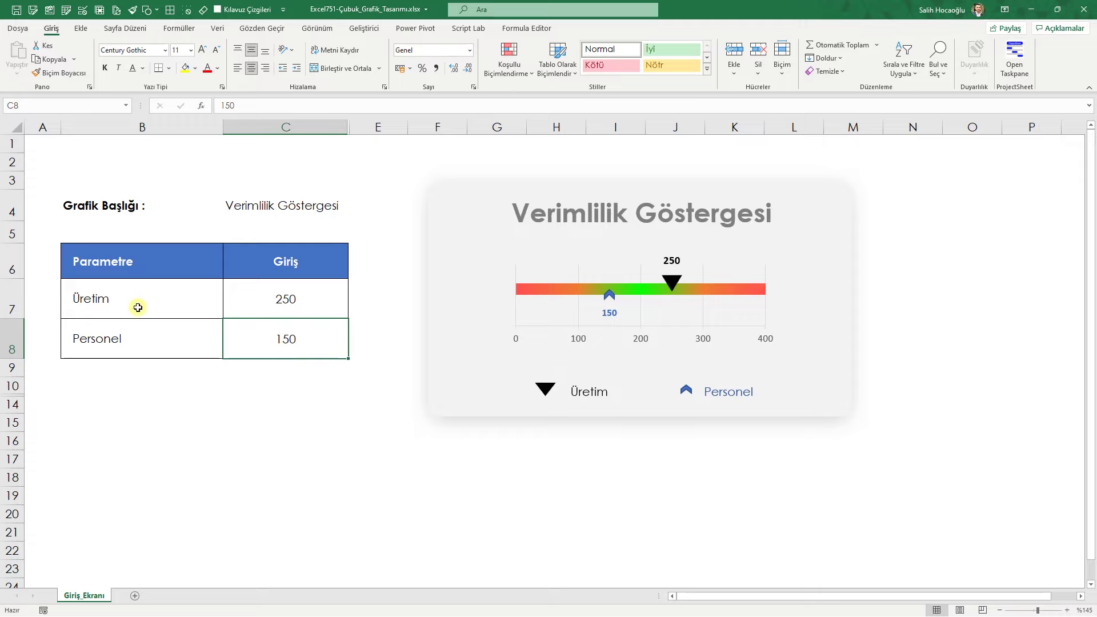
# Rename the Üretim label in B7 to Pazar
pyautogui.click(137, 307)
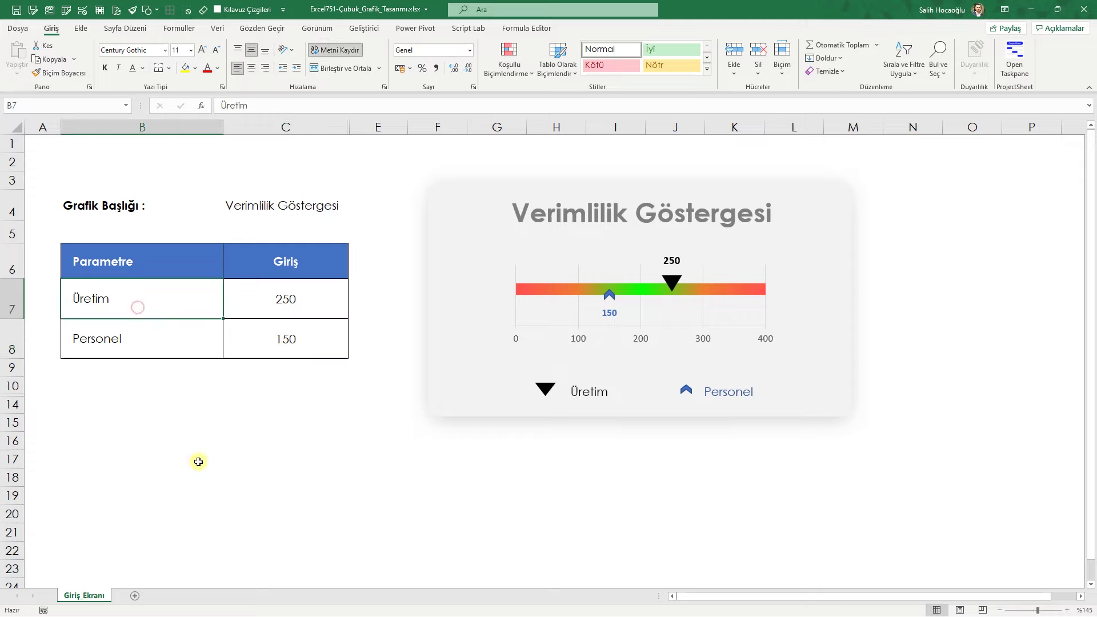
pyautogui.write('Pazar')
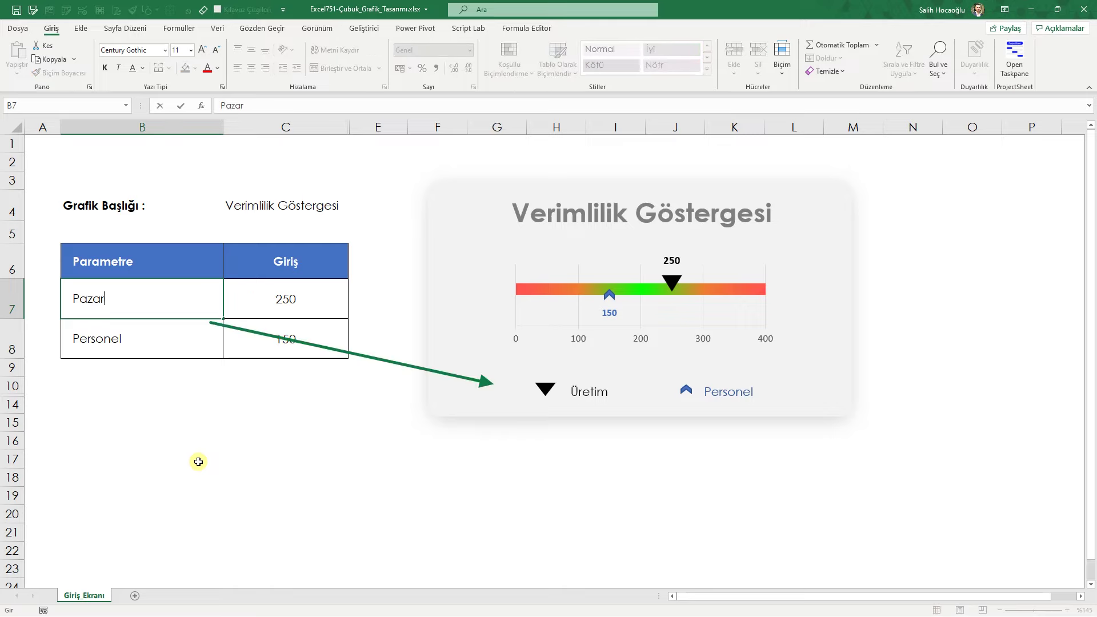
pyautogui.press('Return')
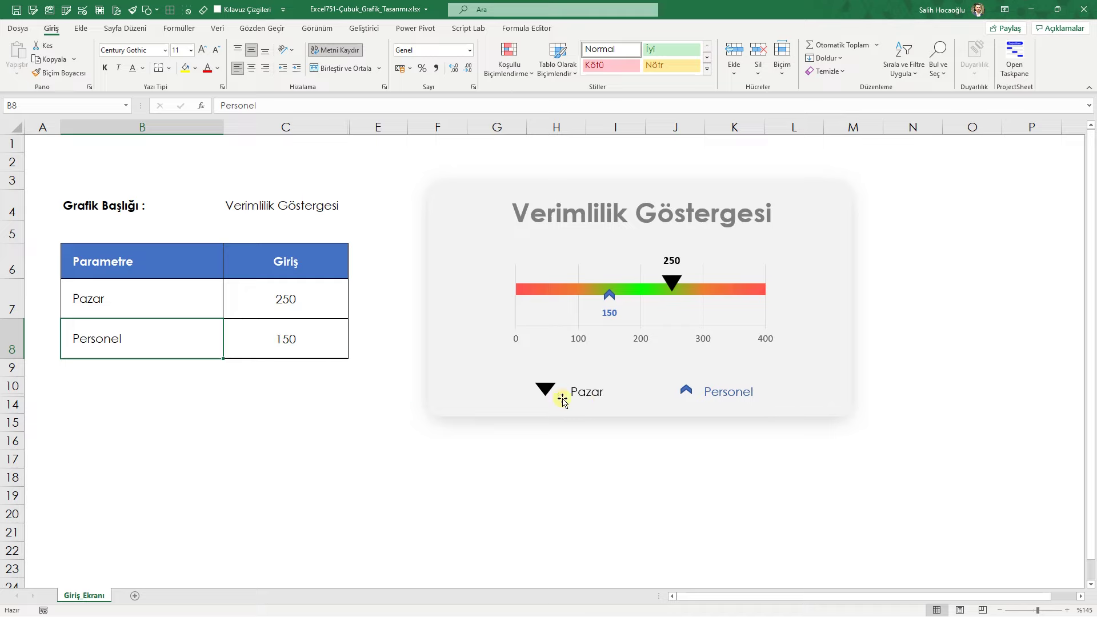
# Change the chart title text in C4 to 'Test başlık'
pyautogui.click(262, 211)
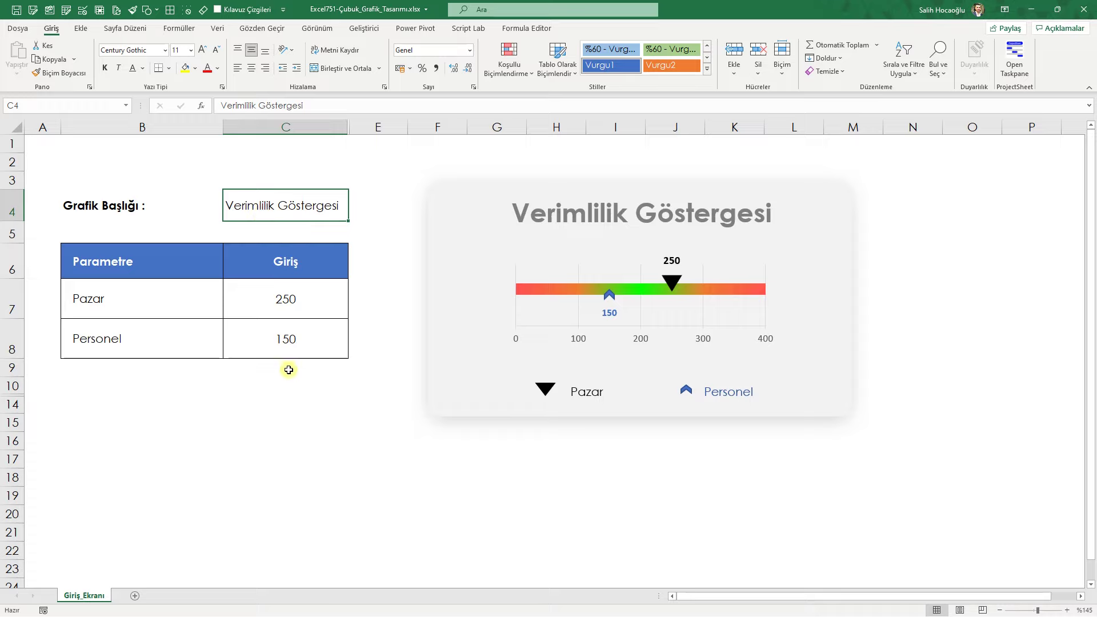
pyautogui.write('Test ')
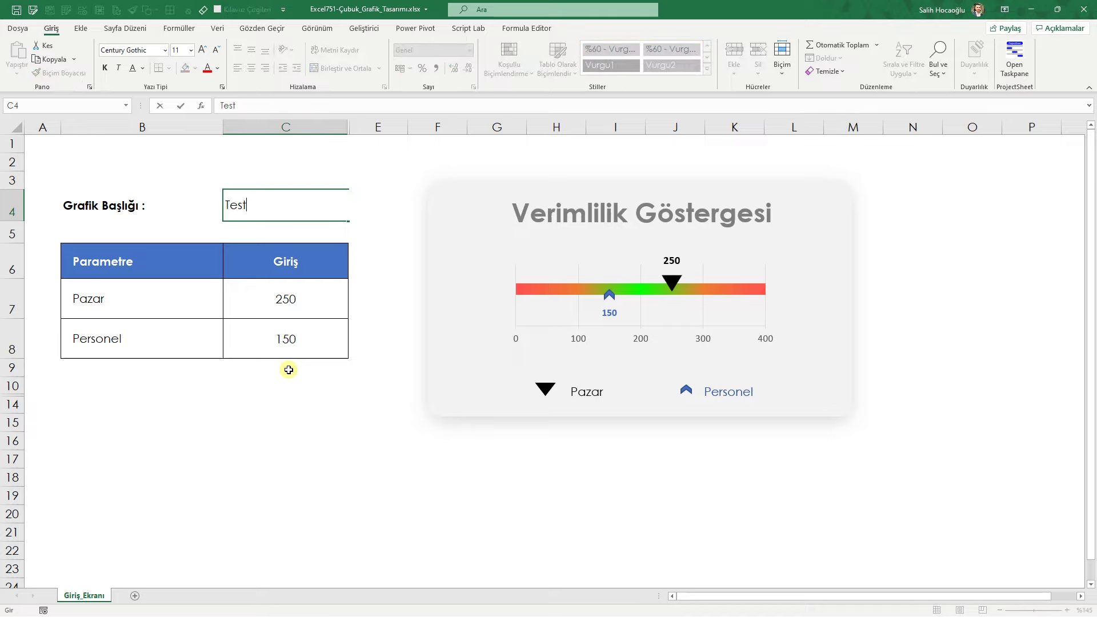
pyautogui.write('ba')
pyautogui.press('BackSpace')
pyautogui.write('aş')
pyautogui.write('lık')
pyautogui.press('Return')
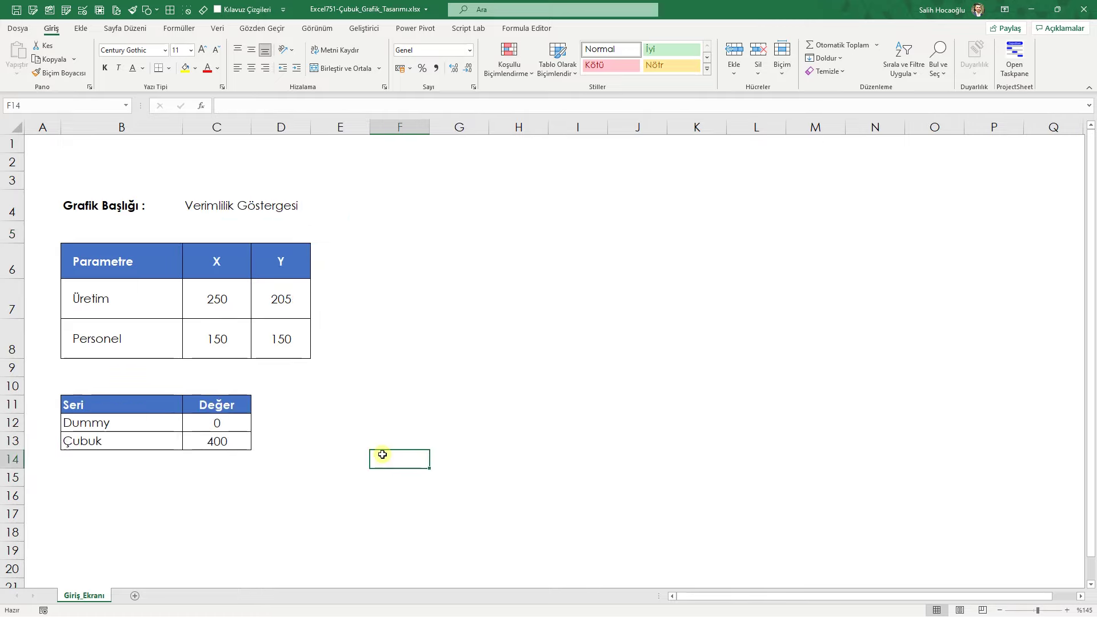
# Select the Seri and Değer helper data in B11:C13 and go to the Ekle ribbon
pyautogui.moveTo(94, 204); pyautogui.dragTo(294, 443)
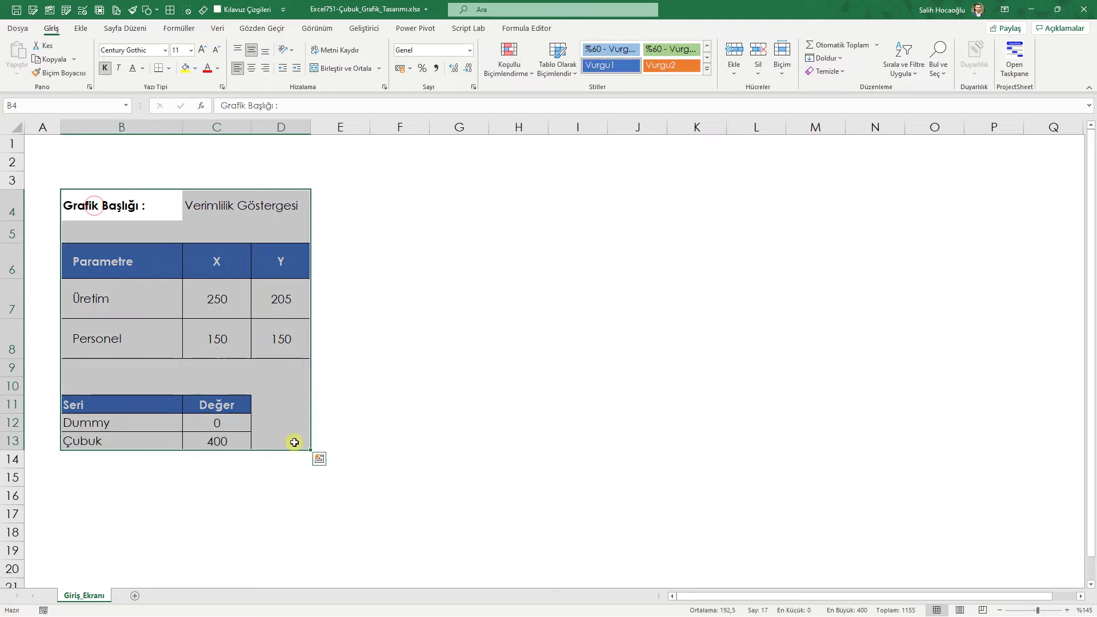
pyautogui.click(395, 426)
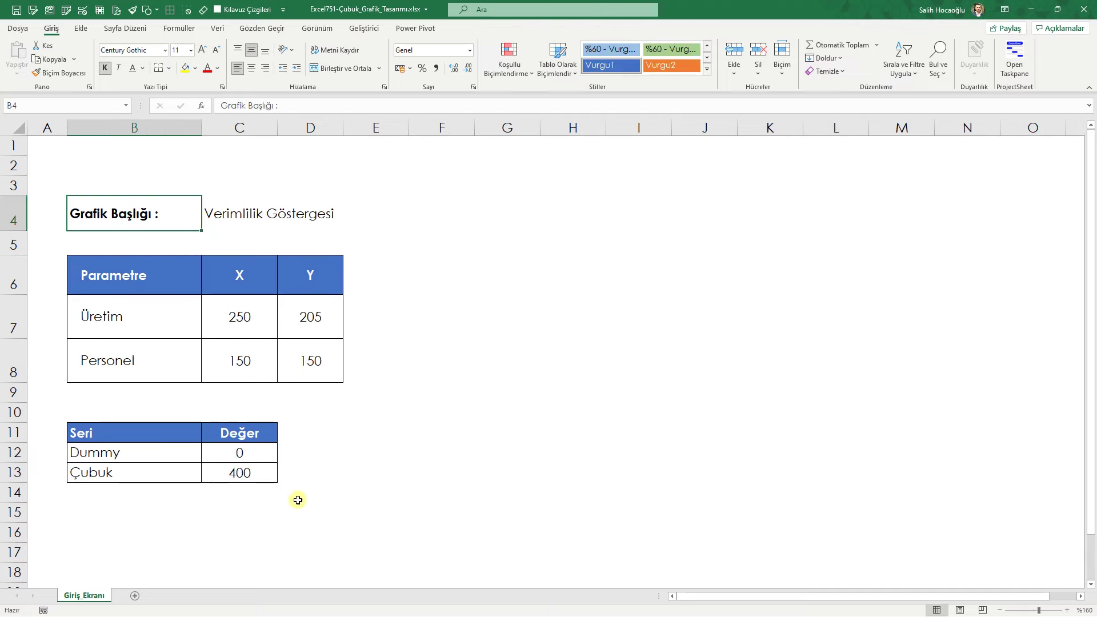
pyautogui.moveTo(150, 440); pyautogui.dragTo(268, 474)
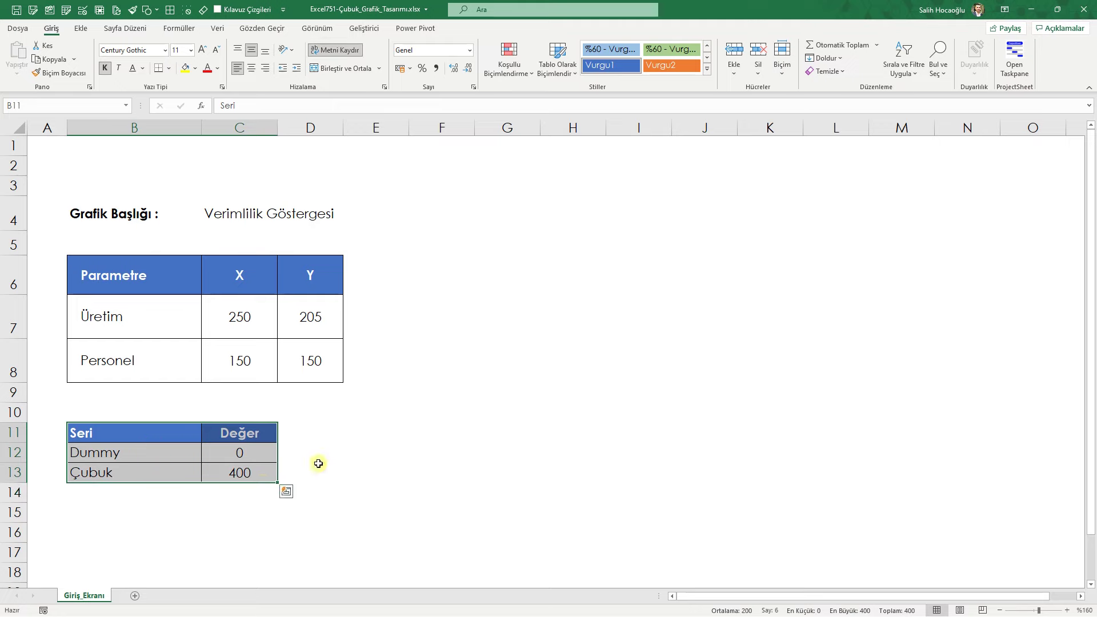
pyautogui.click(86, 29)
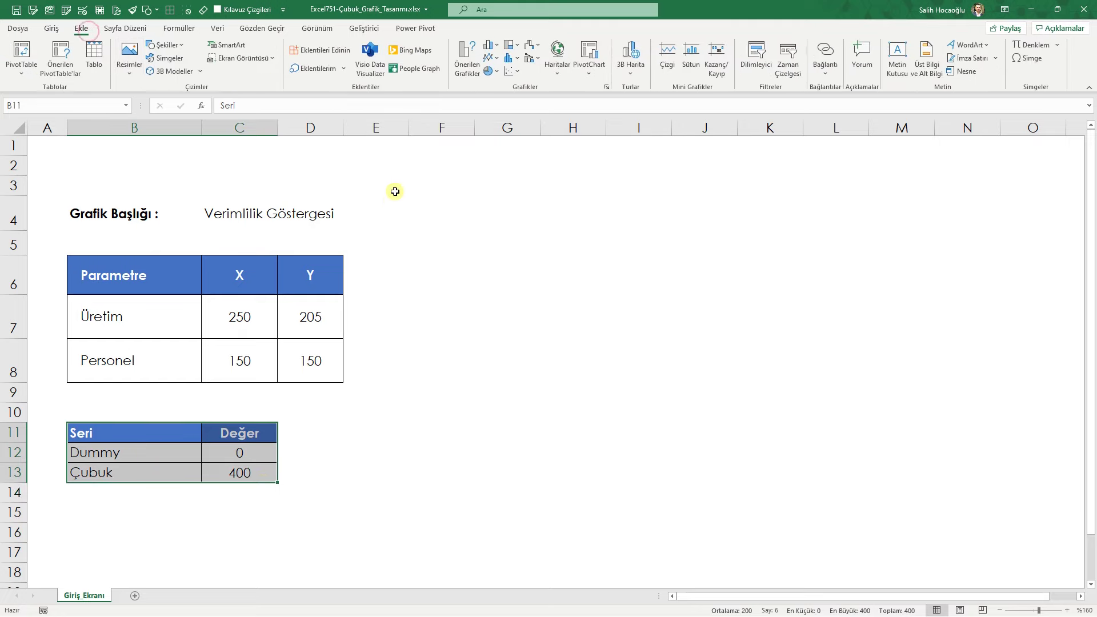
# Insert a 2-D clustered bar chart of the Dummy and Çubuk values
pyautogui.click(497, 47)
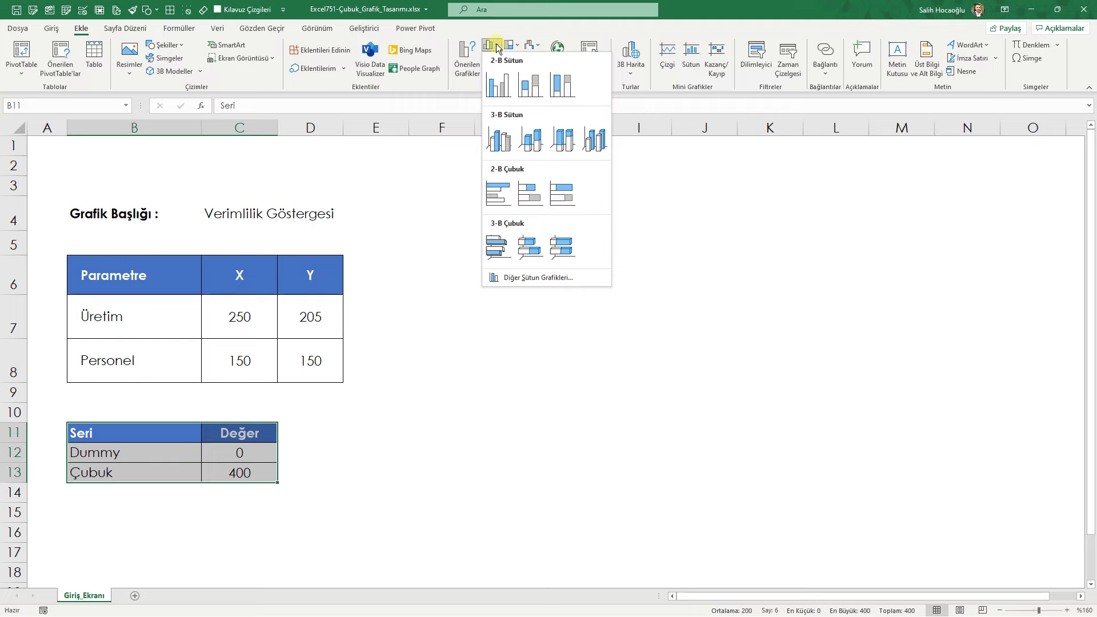
pyautogui.click(497, 194)
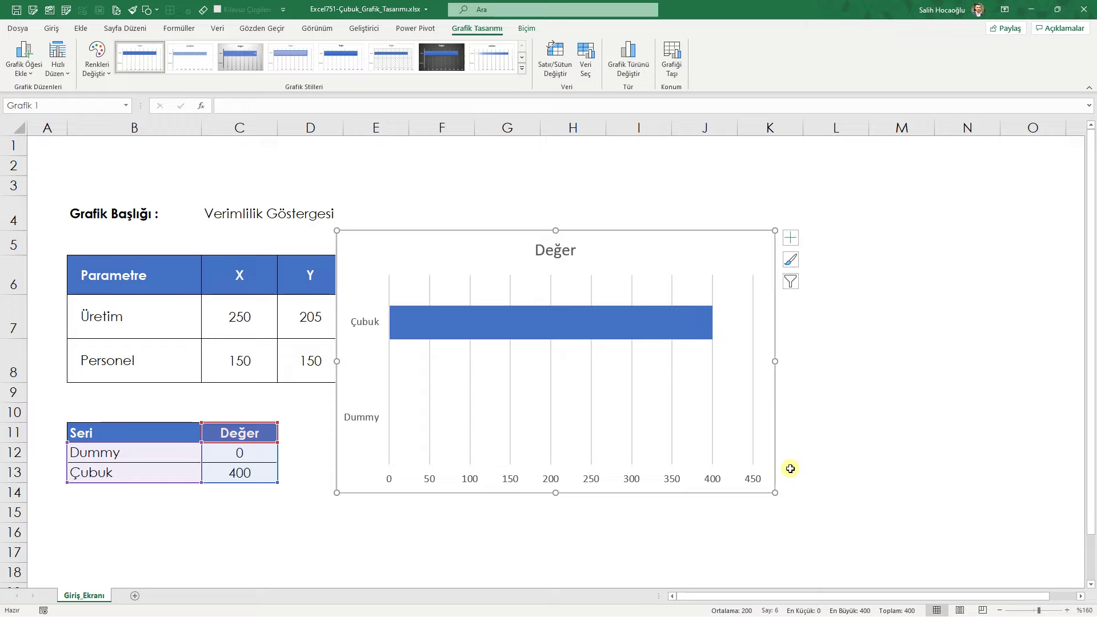
# Link the chart title to cell C4 so it reads Verimlilik Göstergesi
pyautogui.click(557, 251)
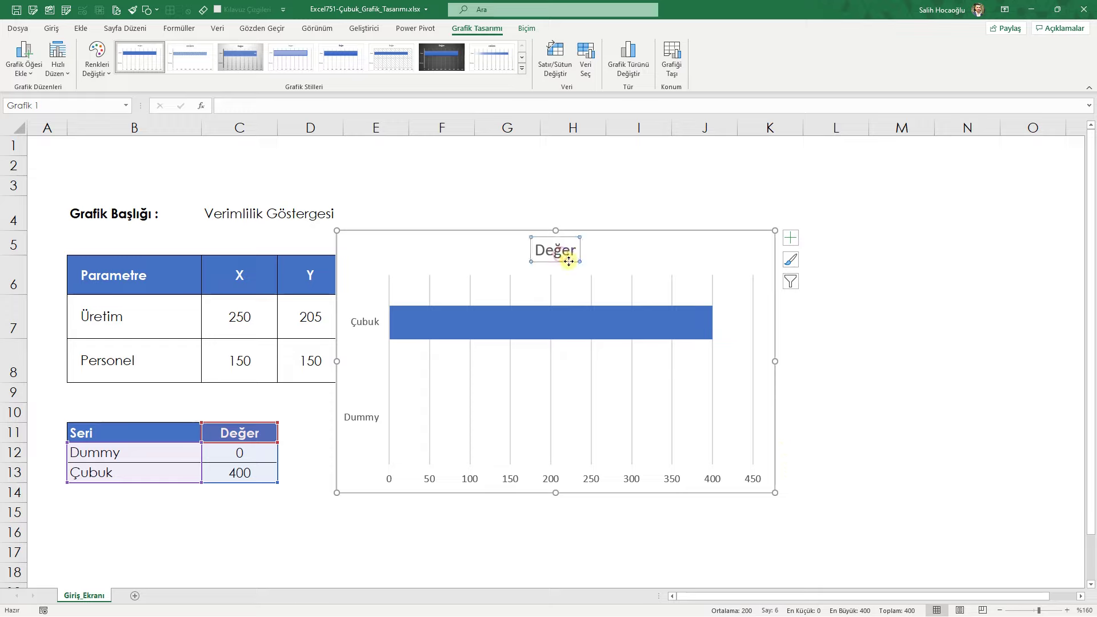
pyautogui.click(275, 108)
pyautogui.write('=')
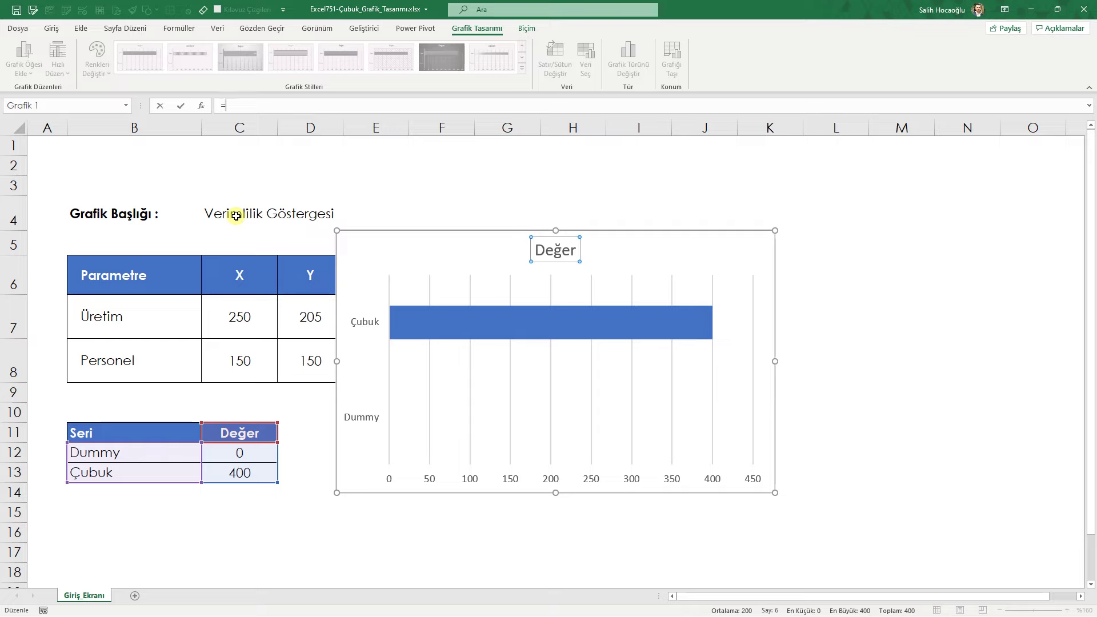
pyautogui.click(236, 216)
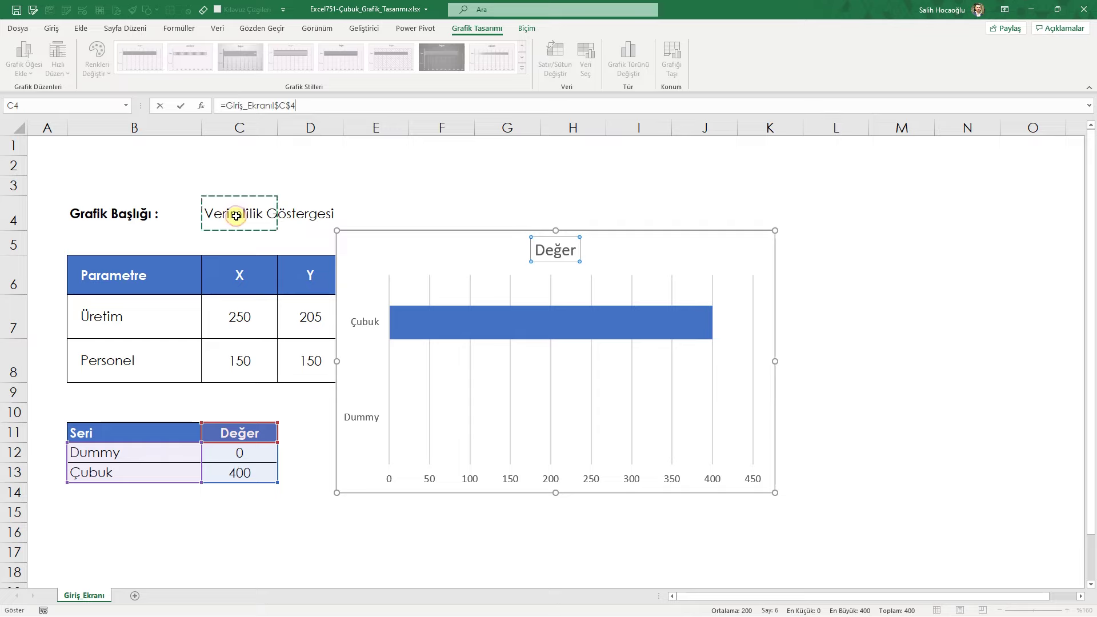
pyautogui.press('Return')
# Drag the plot area's top edge down to shrink it
pyautogui.click(561, 301)
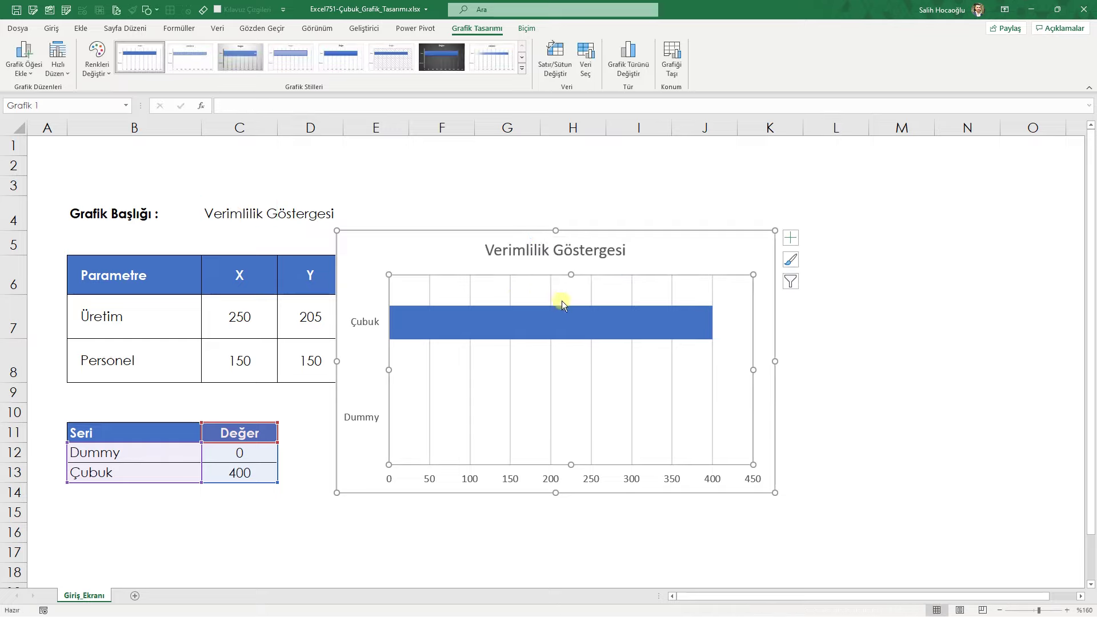
pyautogui.moveTo(571, 275); pyautogui.dragTo(570, 338)
pyautogui.click(532, 483)
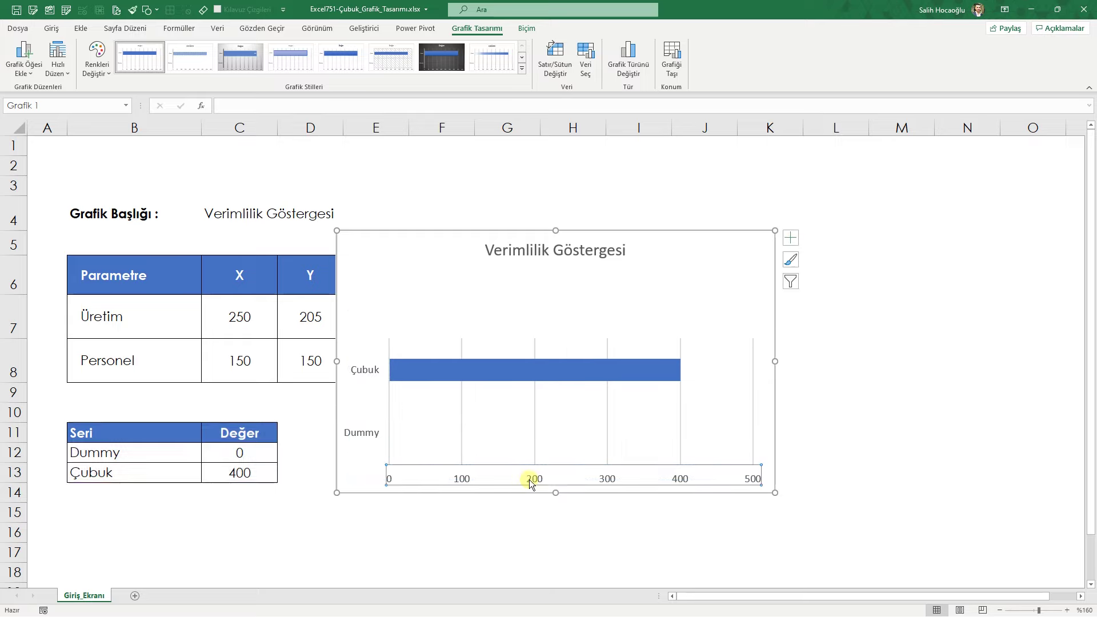
# Set the horizontal axis bounds to minimum 0, maximum 400, major unit 100
pyautogui.doubleClick(532, 483)
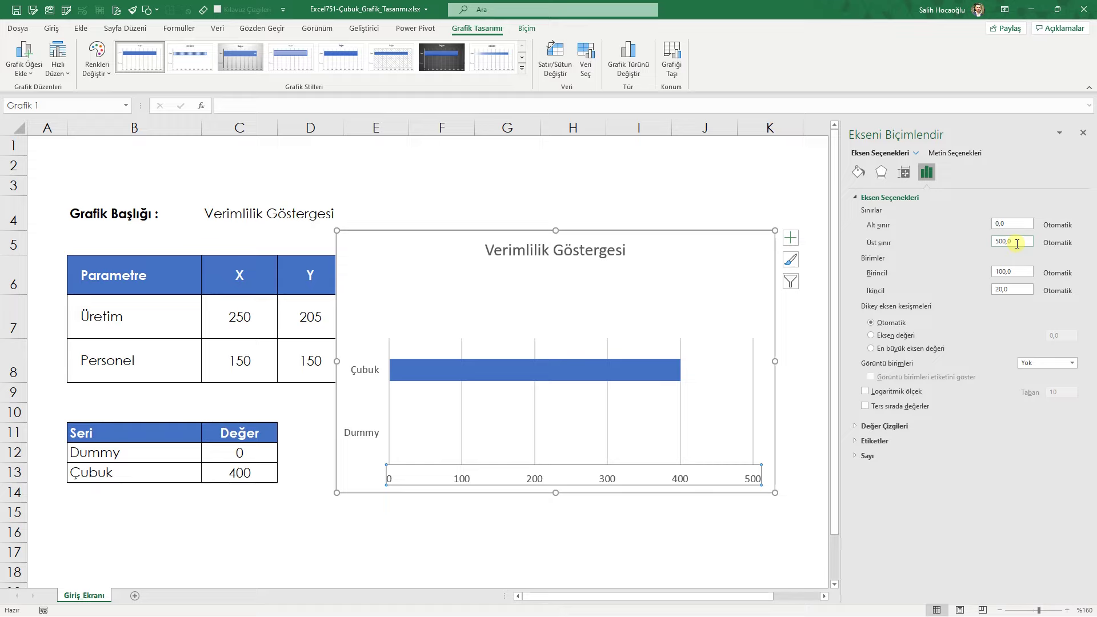
pyautogui.doubleClick(1016, 224)
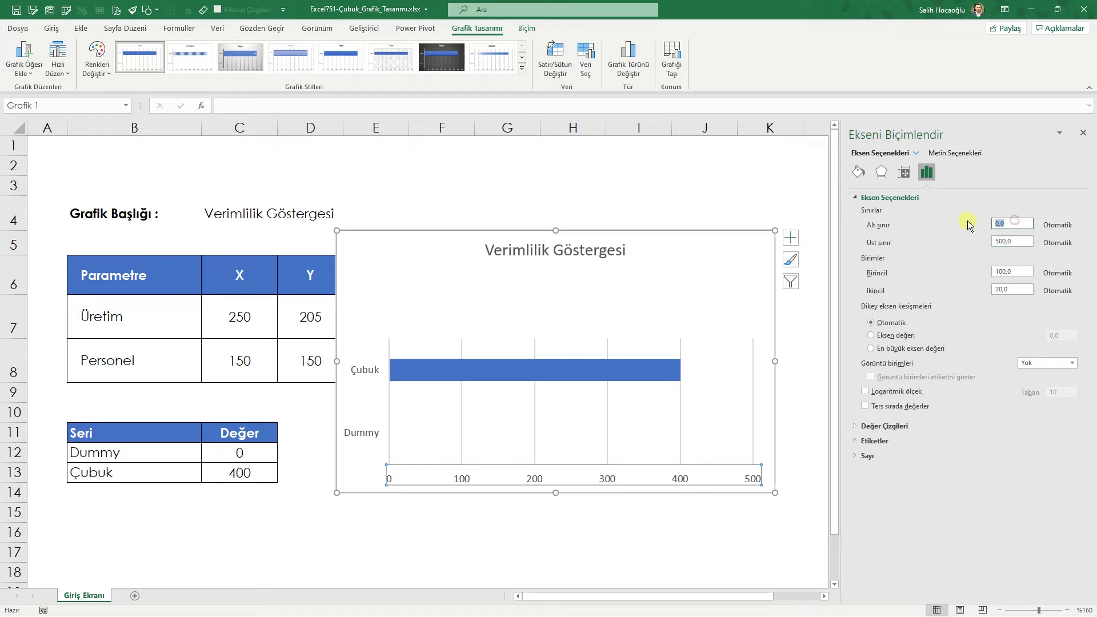
pyautogui.write('0')
pyautogui.press('Tab')
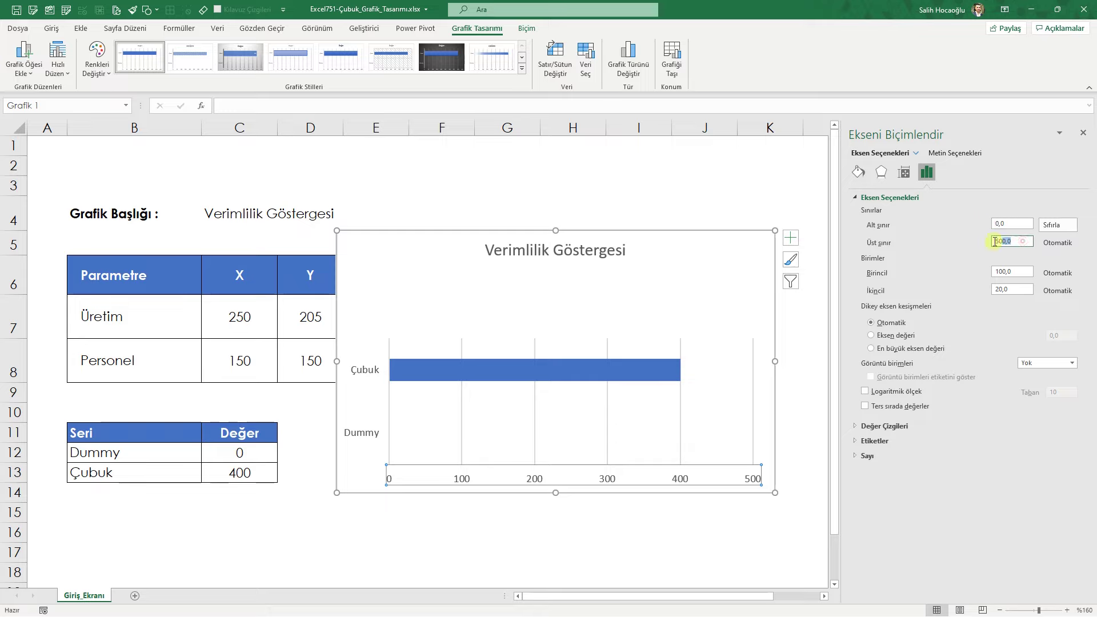
pyautogui.write('400')
pyautogui.press('Return')
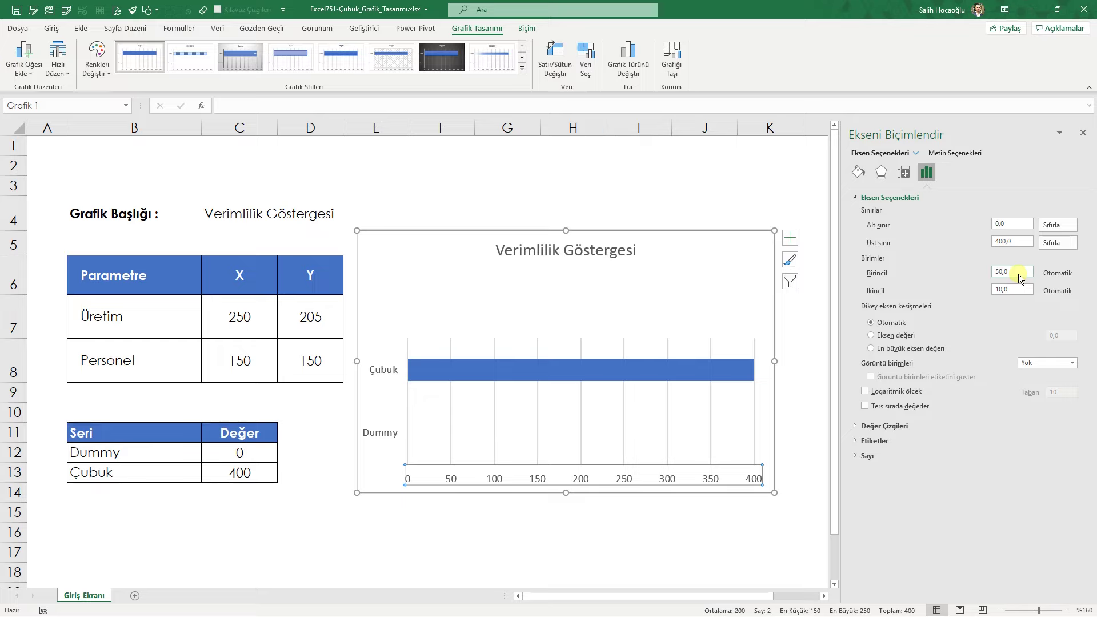
pyautogui.doubleClick(1018, 273)
pyautogui.write('100')
pyautogui.press('Return')
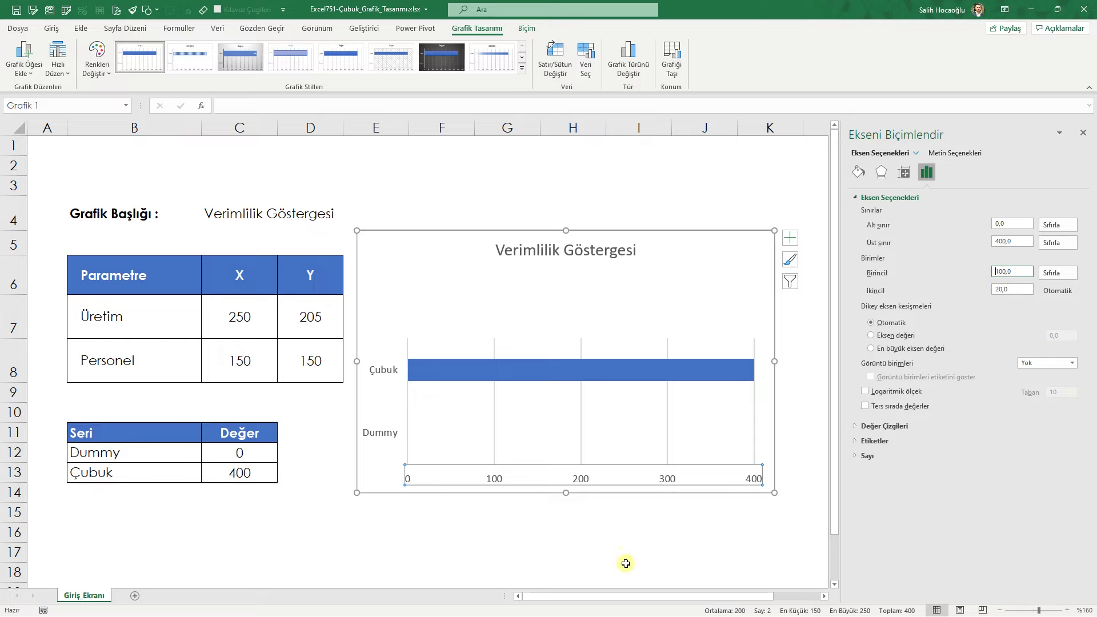
pyautogui.click(535, 370)
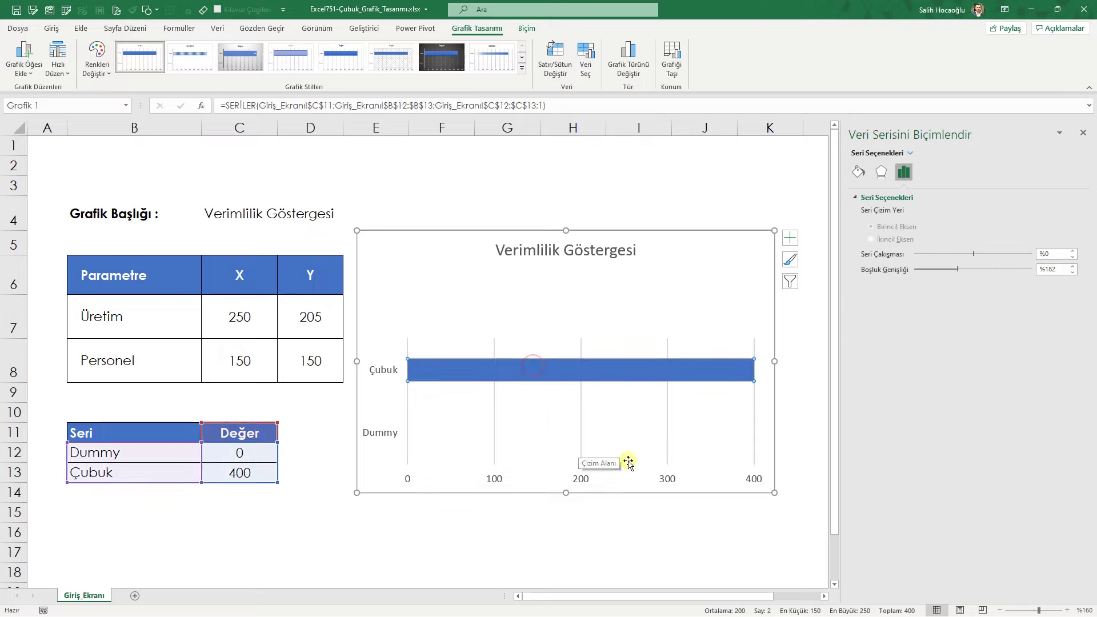
# Switch the Çubuk bar from solid blue to a gradient fill
pyautogui.click(858, 172)
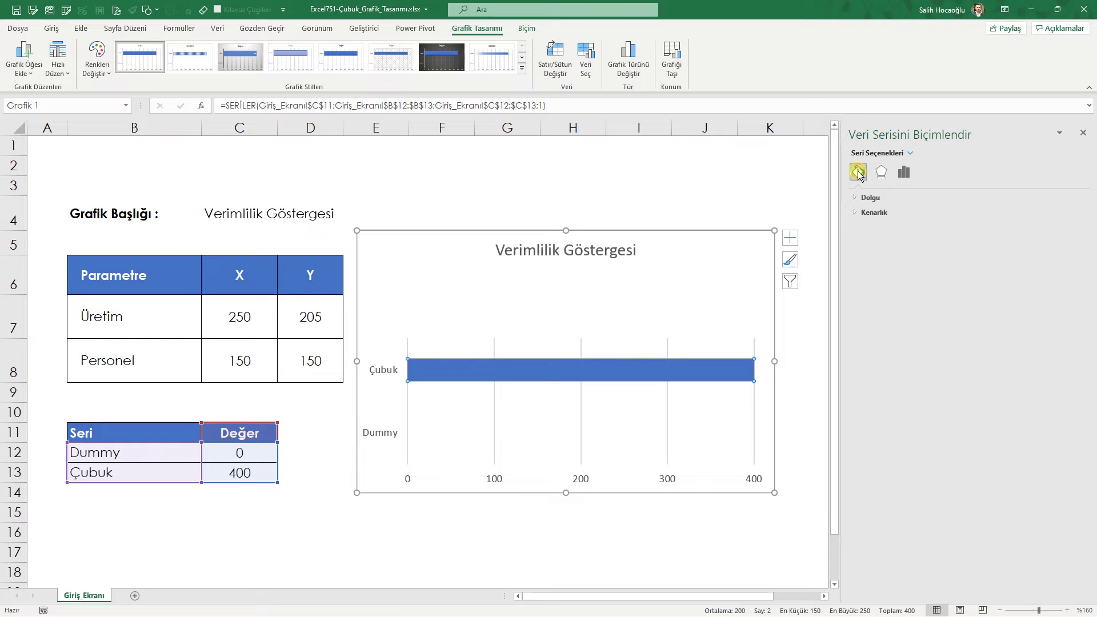
pyautogui.click(855, 198)
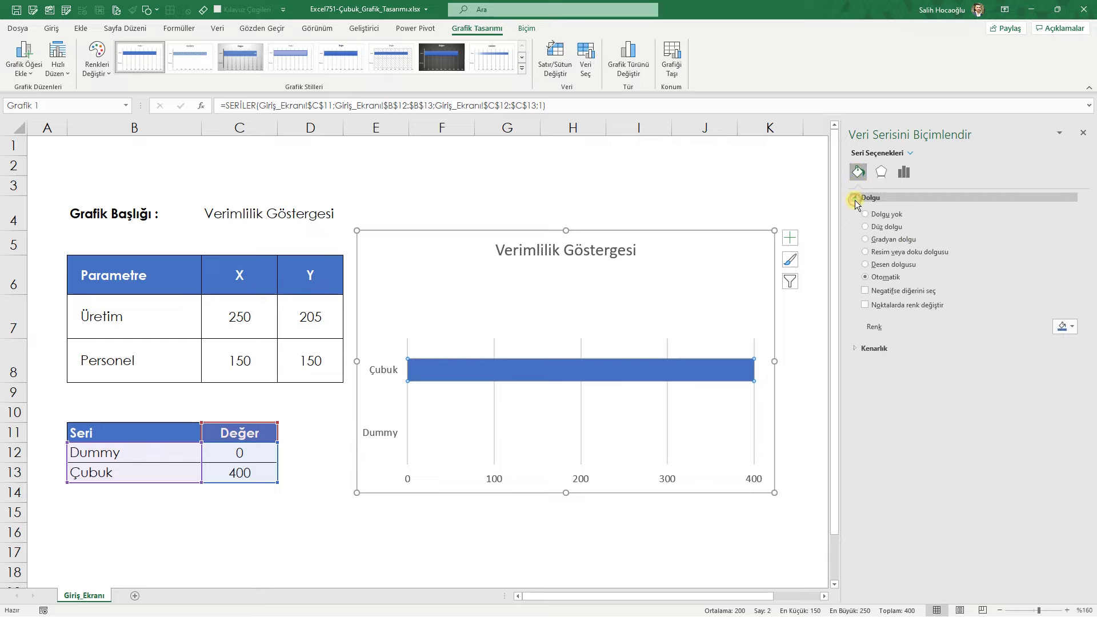
pyautogui.click(866, 240)
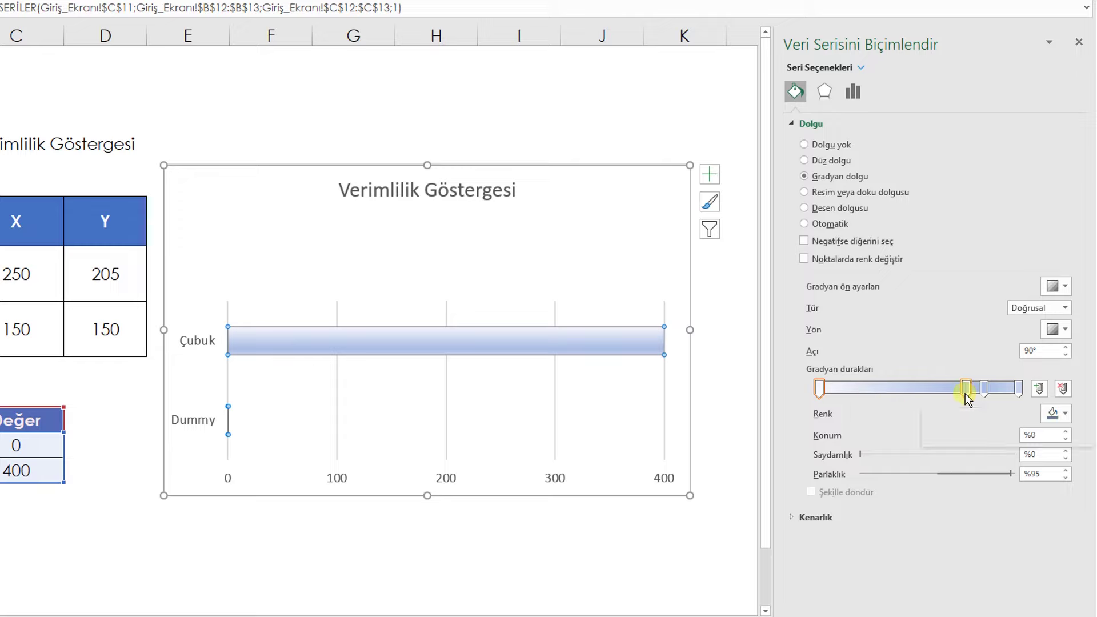
# Place gradient stops at 25, 50 and 75%, adding a final stop at 100%
pyautogui.moveTo(965, 393)
pyautogui.mouseDown()
pyautogui.moveTo(856, 391)
pyautogui.moveTo(869, 389)
pyautogui.mouseUp()
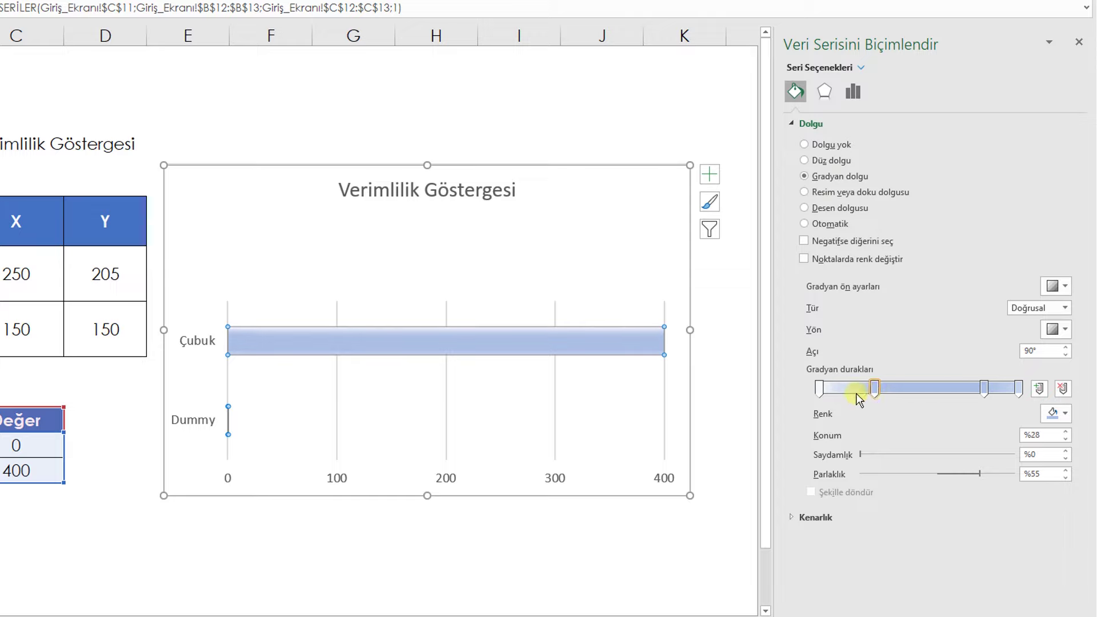
pyautogui.moveTo(869, 389); pyautogui.dragTo(871, 392)
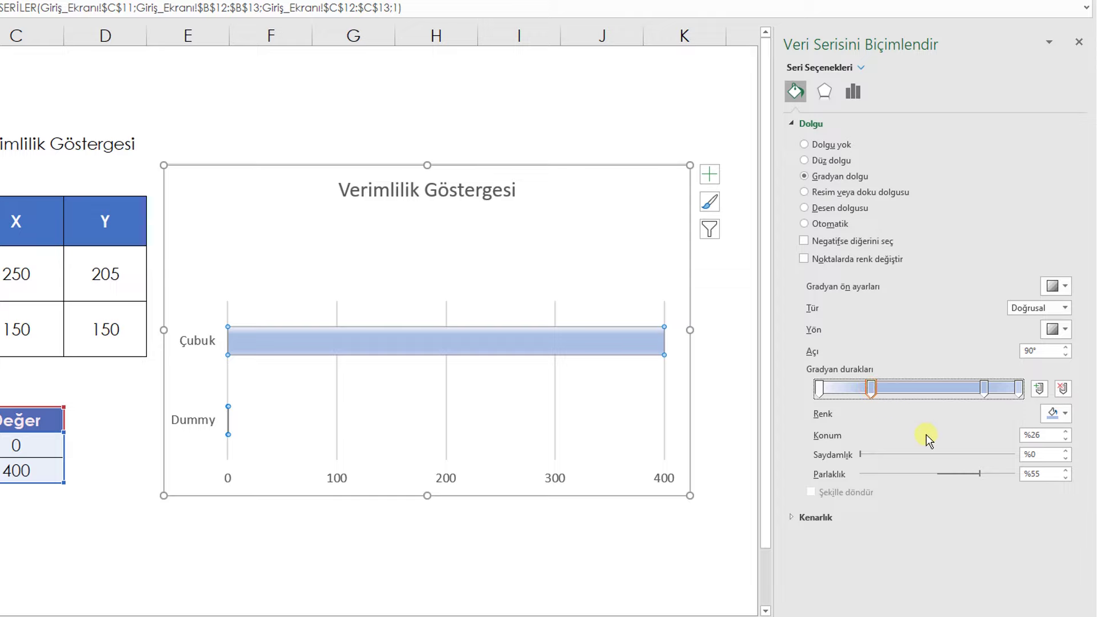
pyautogui.moveTo(1051, 436); pyautogui.dragTo(1022, 437)
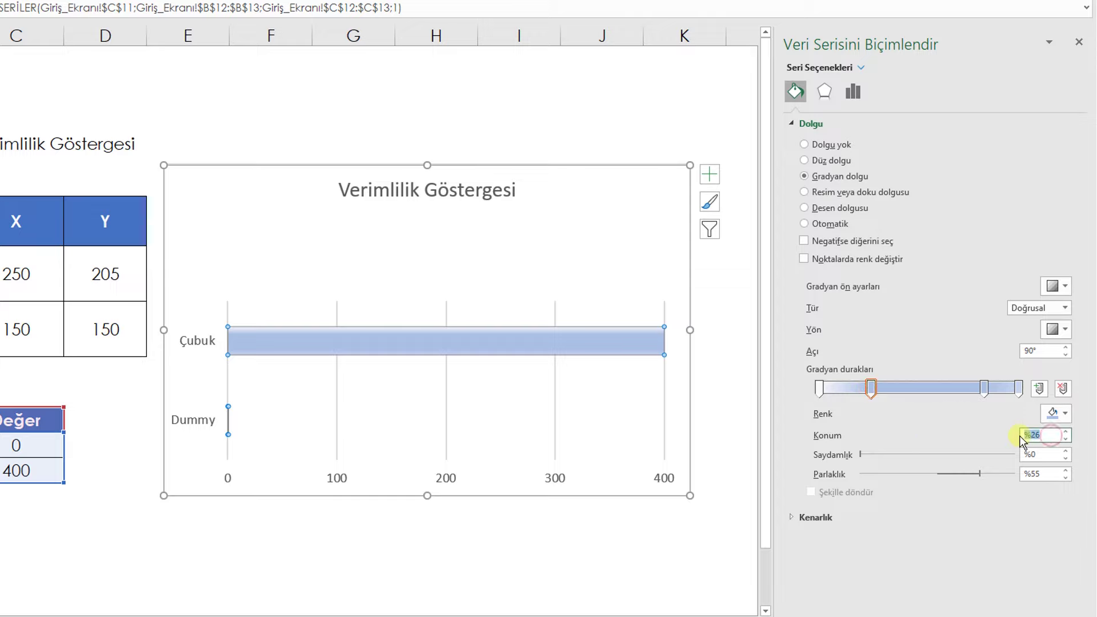
pyautogui.write('25')
pyautogui.press('Return')
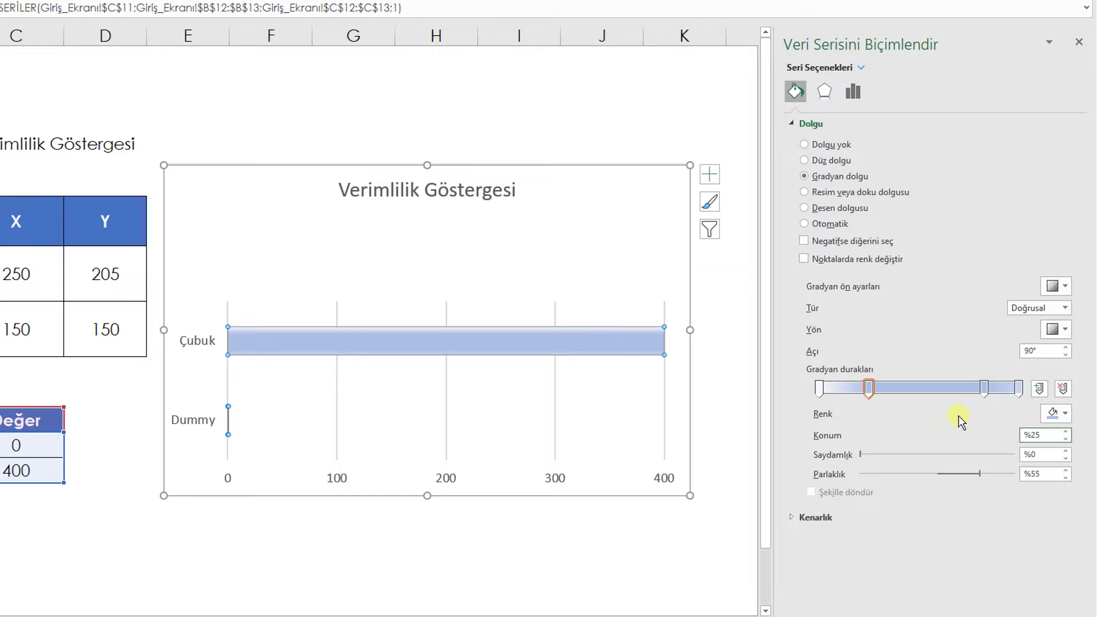
pyautogui.click(984, 388)
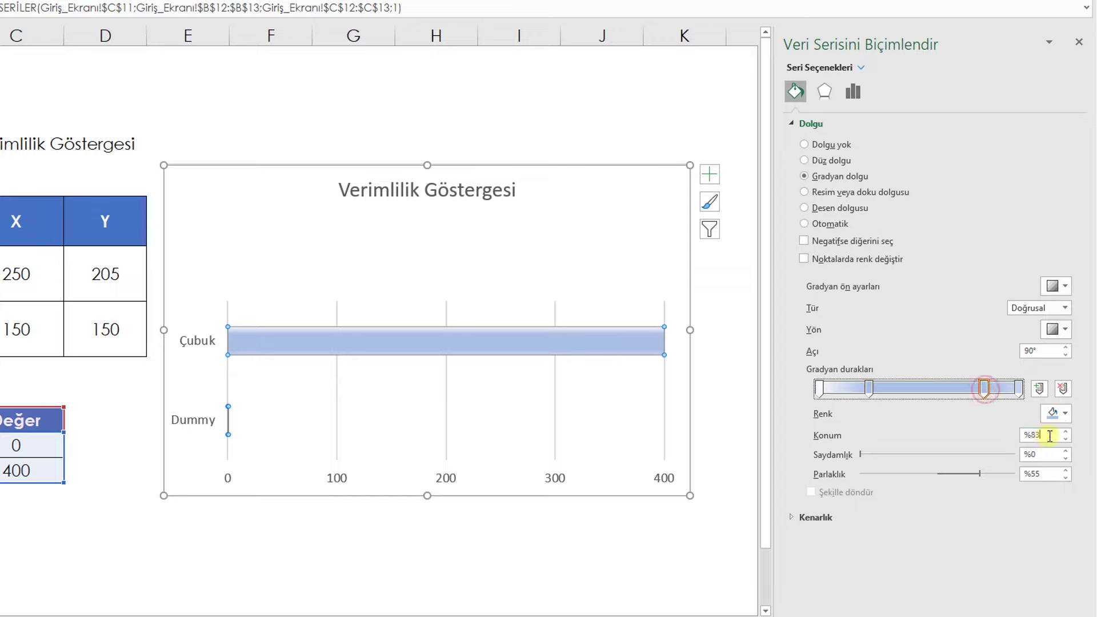
pyautogui.moveTo(1049, 436); pyautogui.dragTo(1013, 436)
pyautogui.write('50')
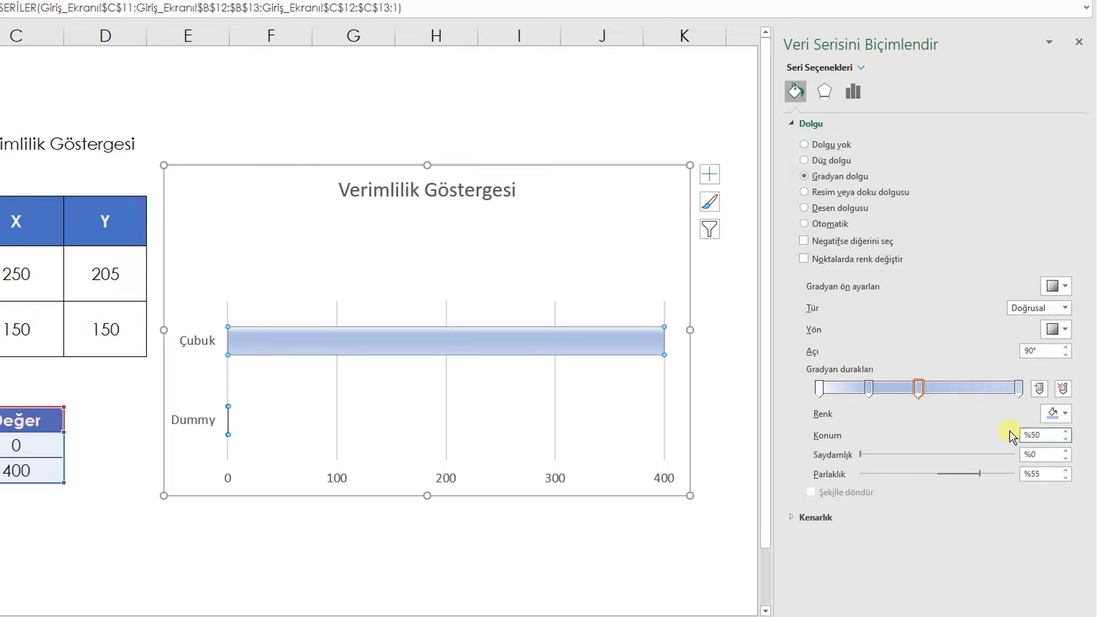
pyautogui.click(1018, 389)
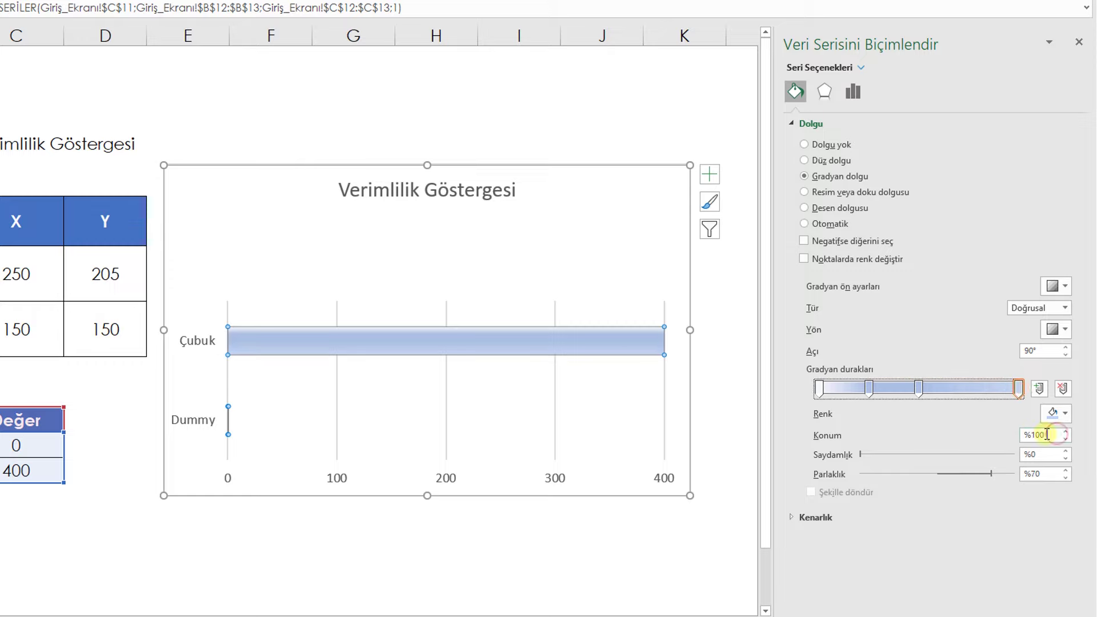
pyautogui.moveTo(1051, 435); pyautogui.dragTo(1012, 434)
pyautogui.write('75')
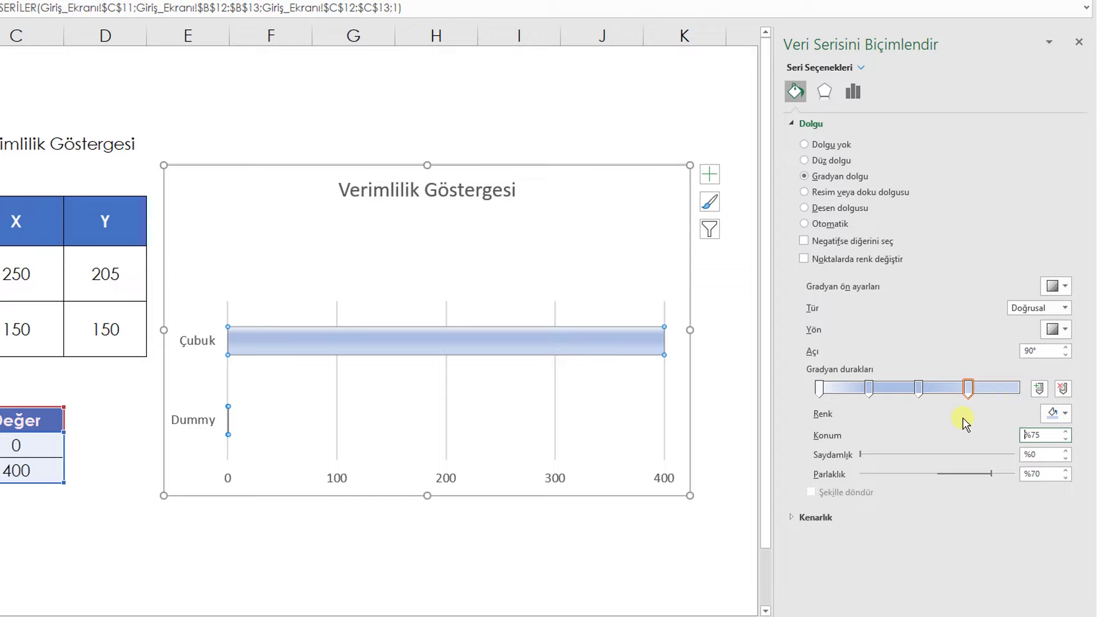
pyautogui.click(1005, 388)
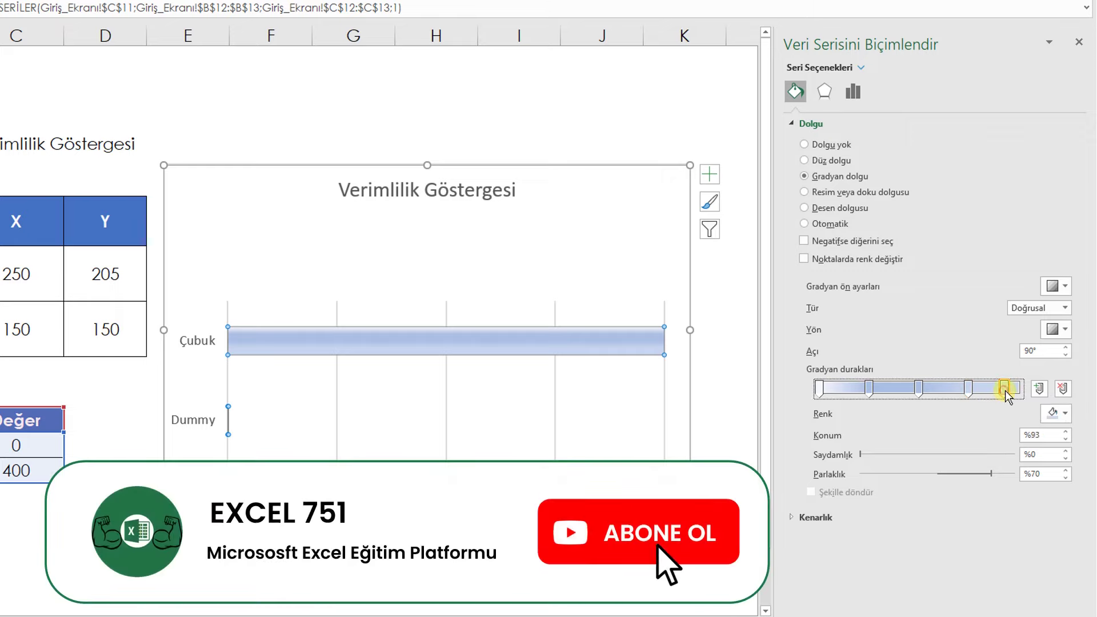
pyautogui.moveTo(1005, 389); pyautogui.dragTo(1034, 395)
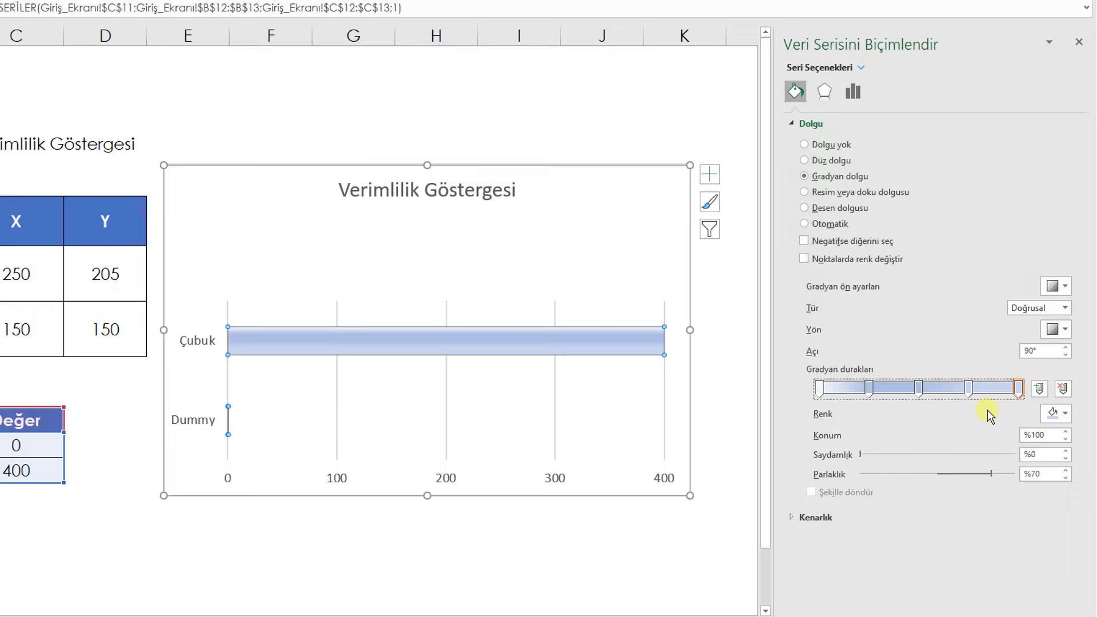
# Colour both end gradient stops red
pyautogui.click(820, 389)
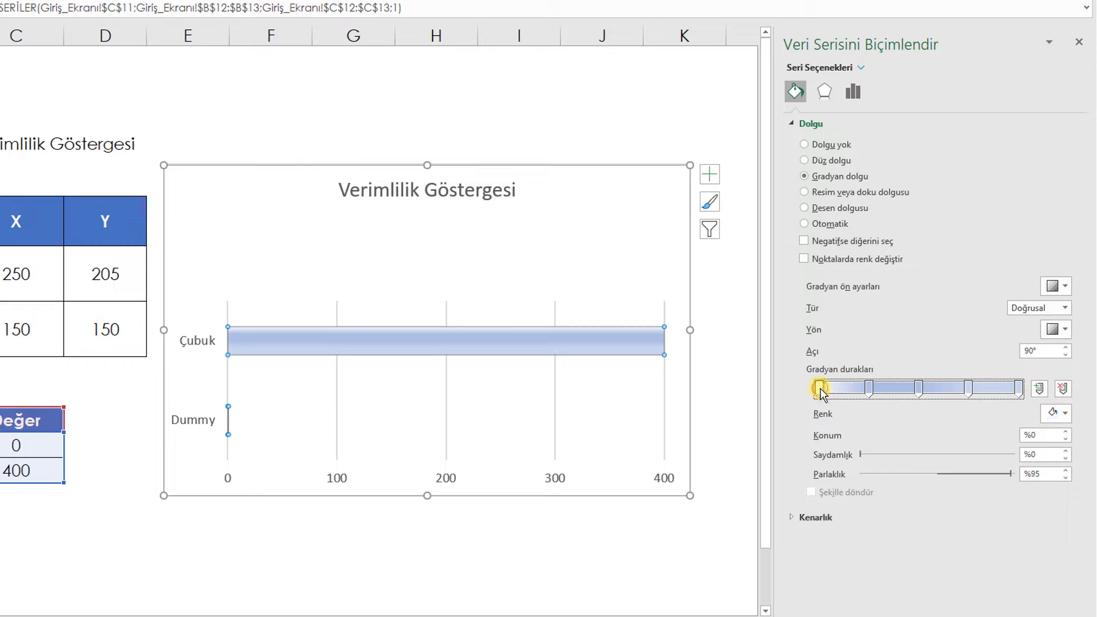
pyautogui.click(1064, 413)
pyautogui.click(1051, 590)
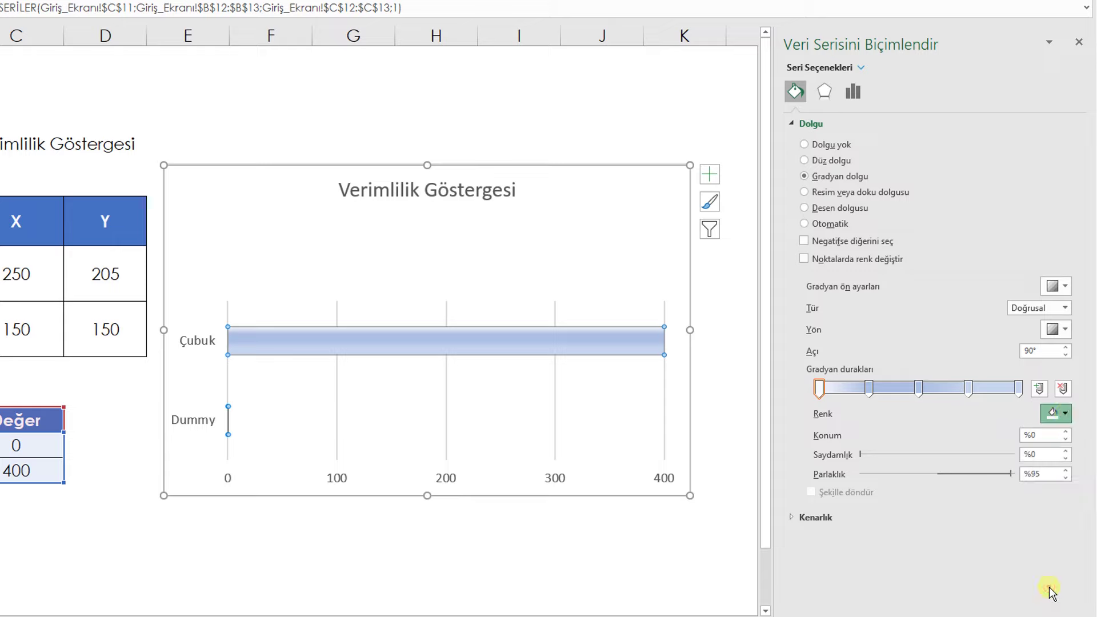
pyautogui.click(1019, 390)
pyautogui.click(1064, 413)
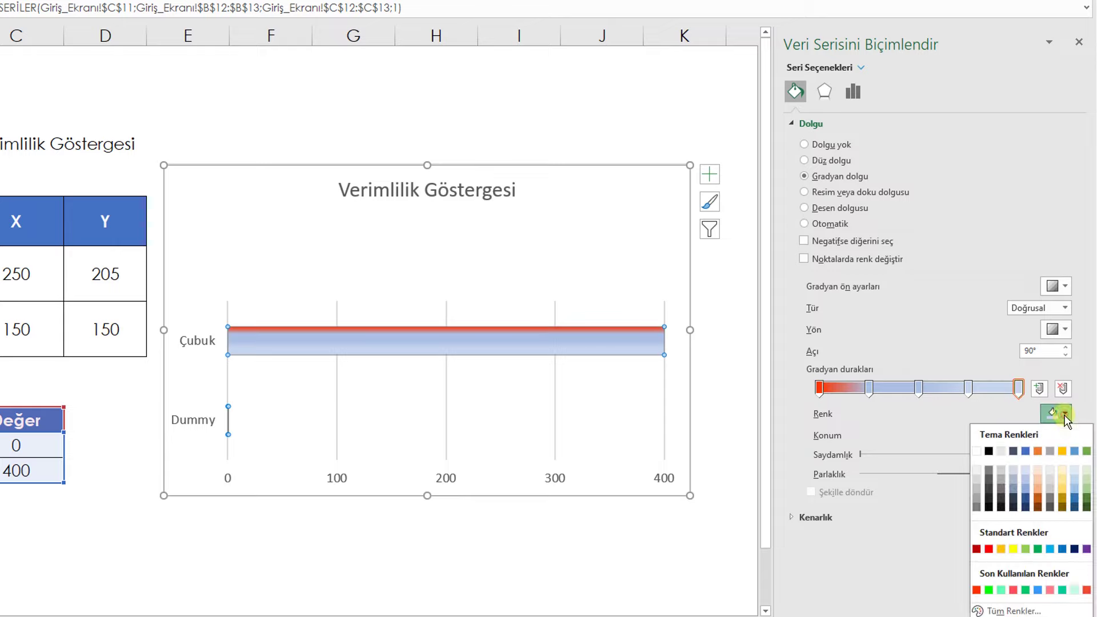
pyautogui.click(977, 590)
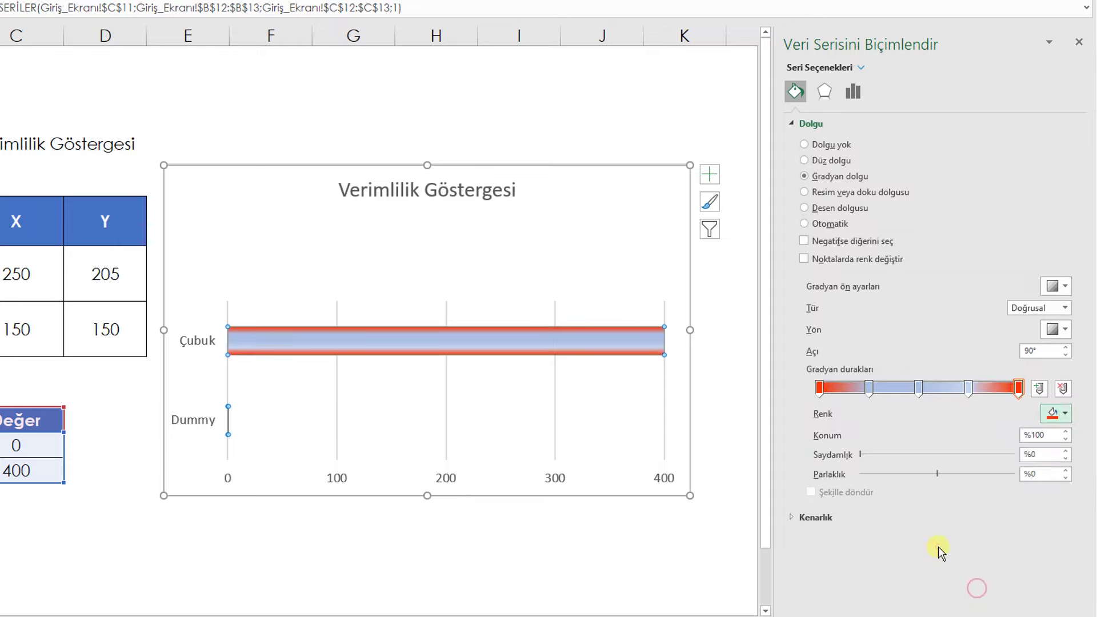
# Make the second and fourth stops orange and the middle stop green
pyautogui.click(869, 389)
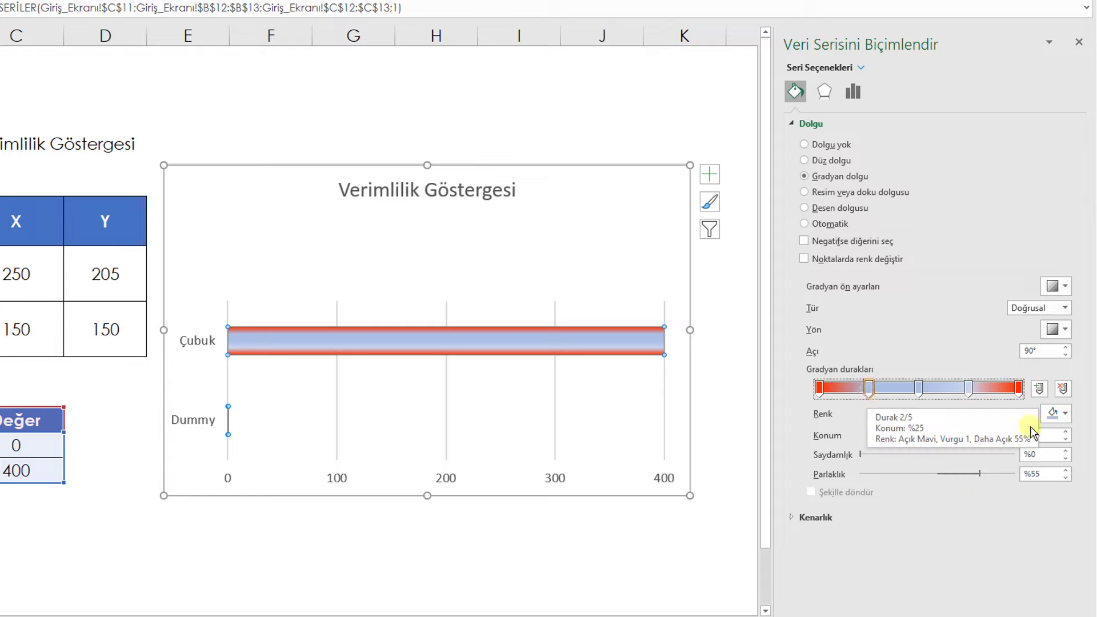
pyautogui.click(1067, 414)
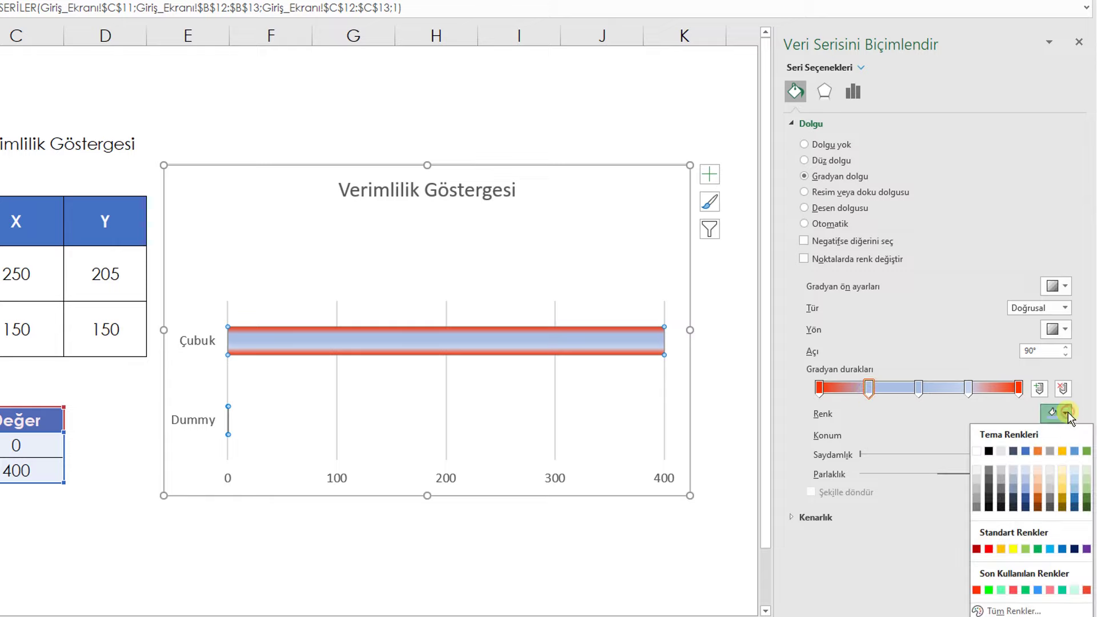
pyautogui.click(1038, 451)
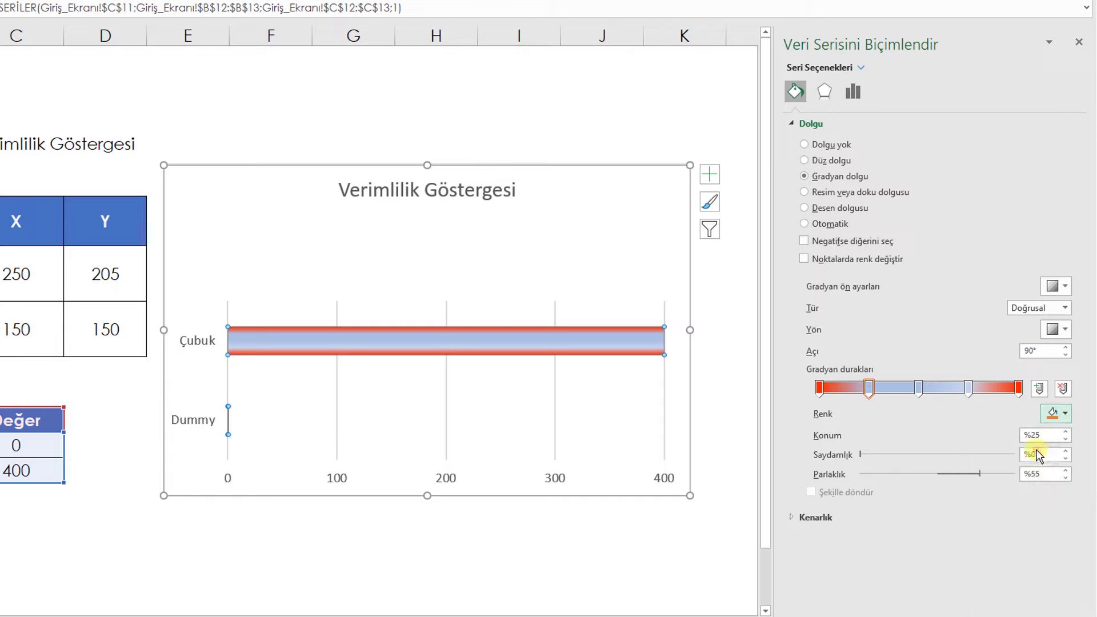
pyautogui.click(969, 388)
pyautogui.click(1066, 413)
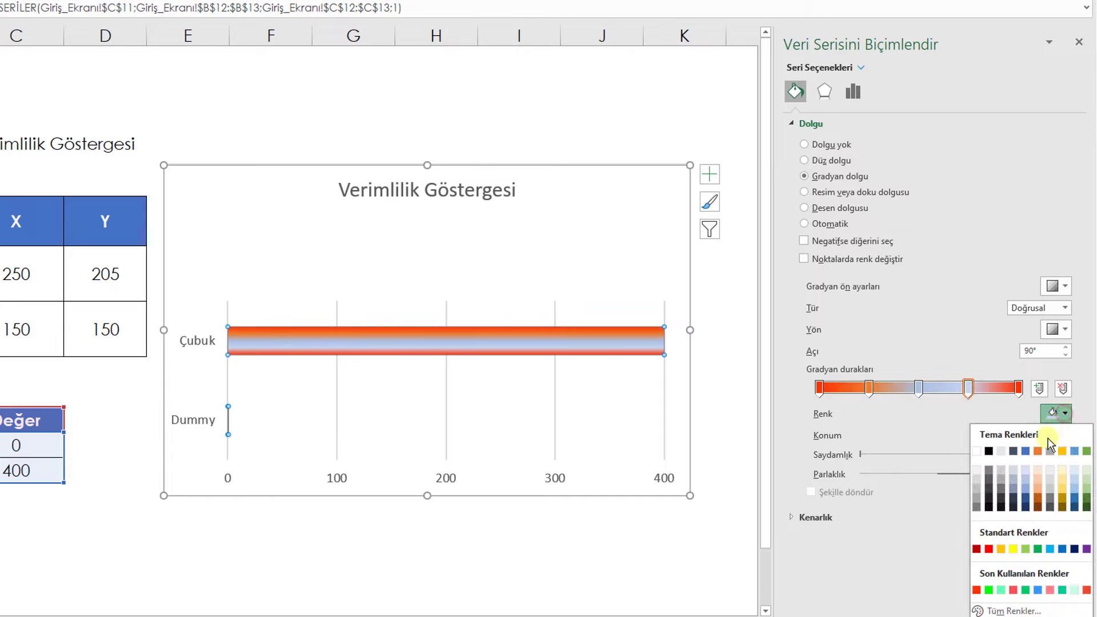
pyautogui.click(1039, 454)
pyautogui.click(918, 389)
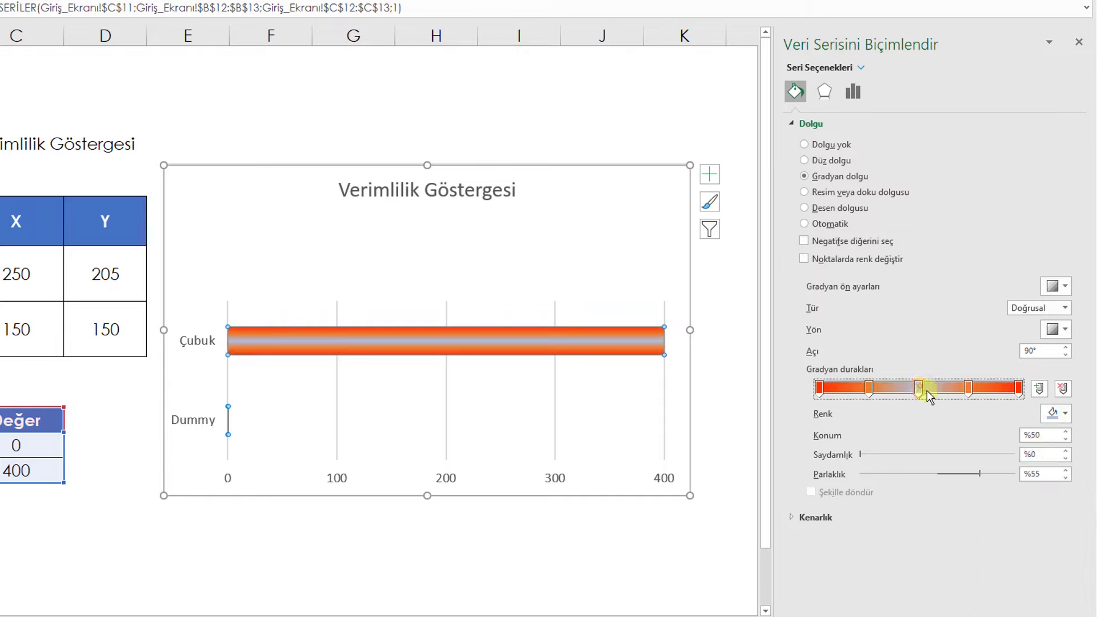
pyautogui.click(1066, 414)
pyautogui.click(989, 590)
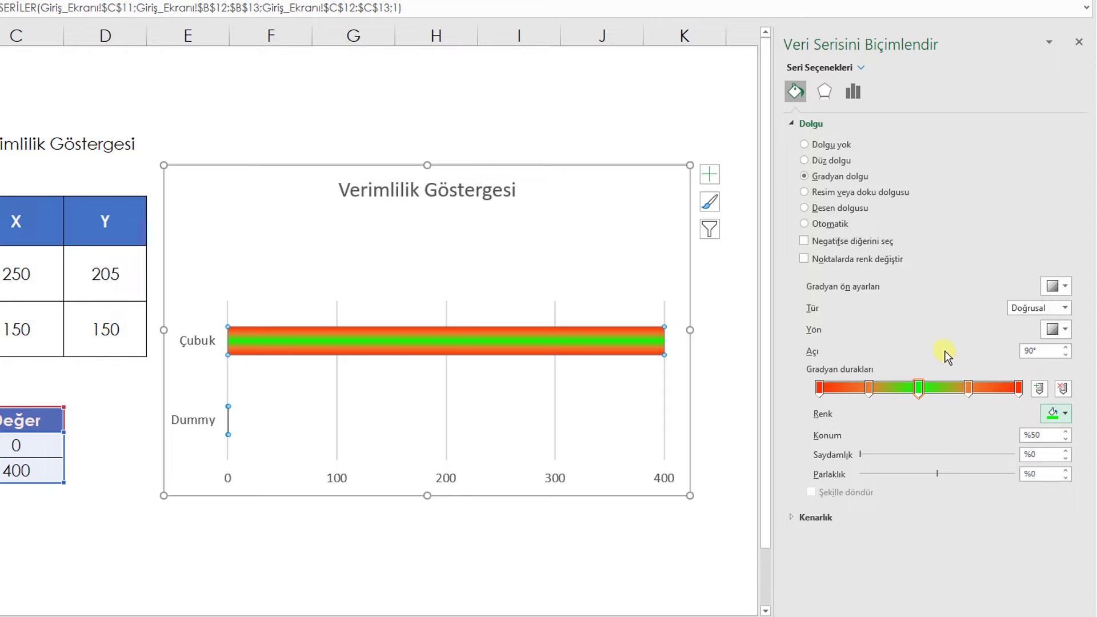
# Change the gradient type to Radyal (radial) and deselect the chart
pyautogui.click(1066, 309)
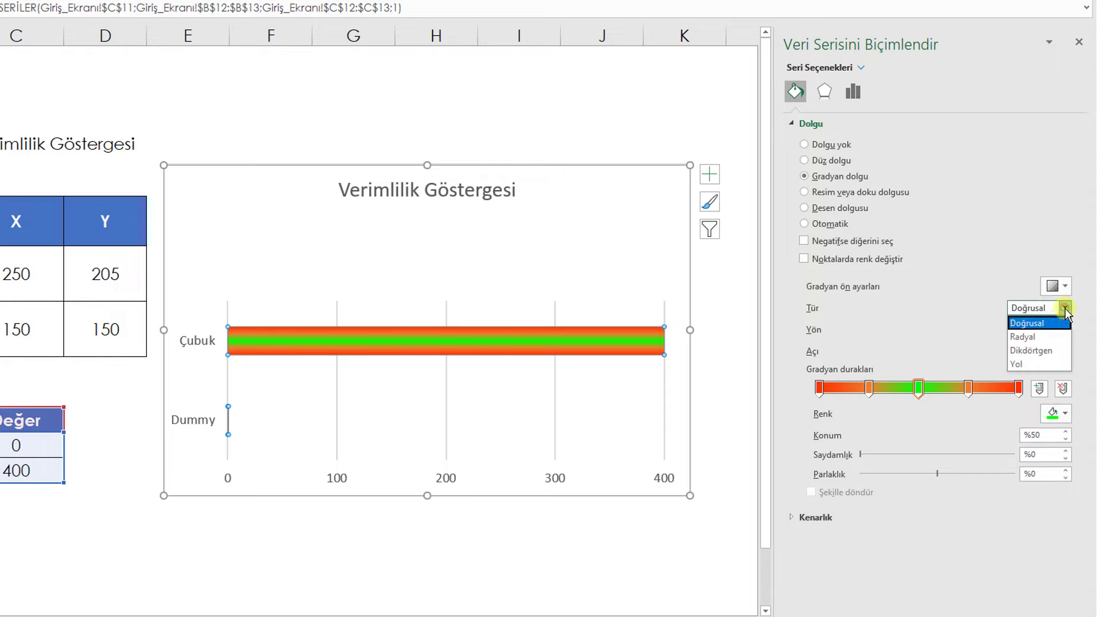
pyautogui.click(1042, 338)
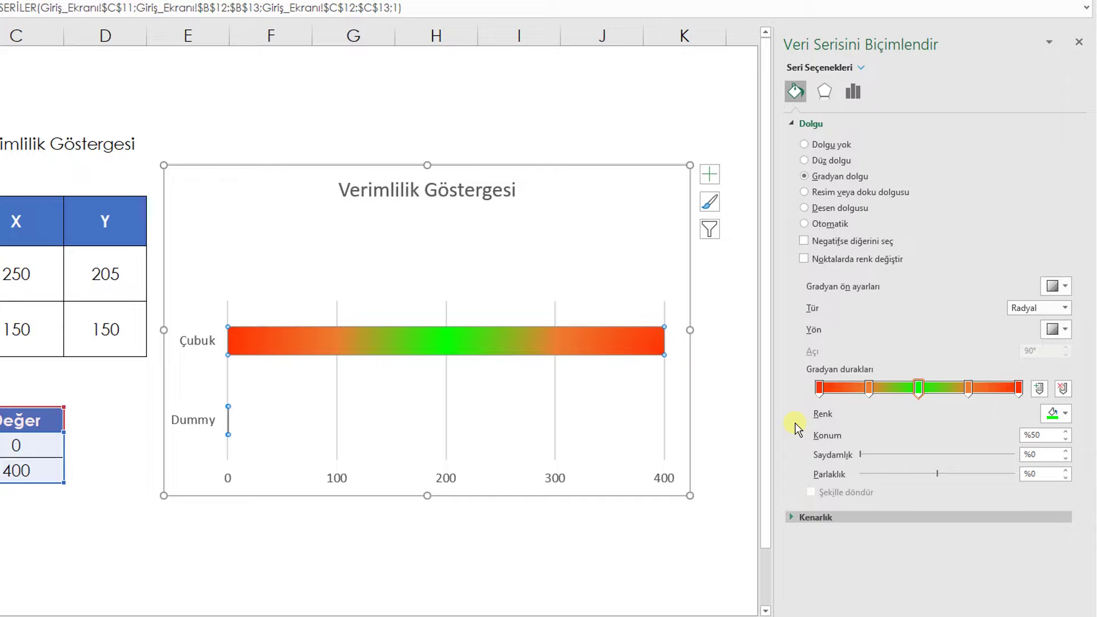
pyautogui.press('Escape')
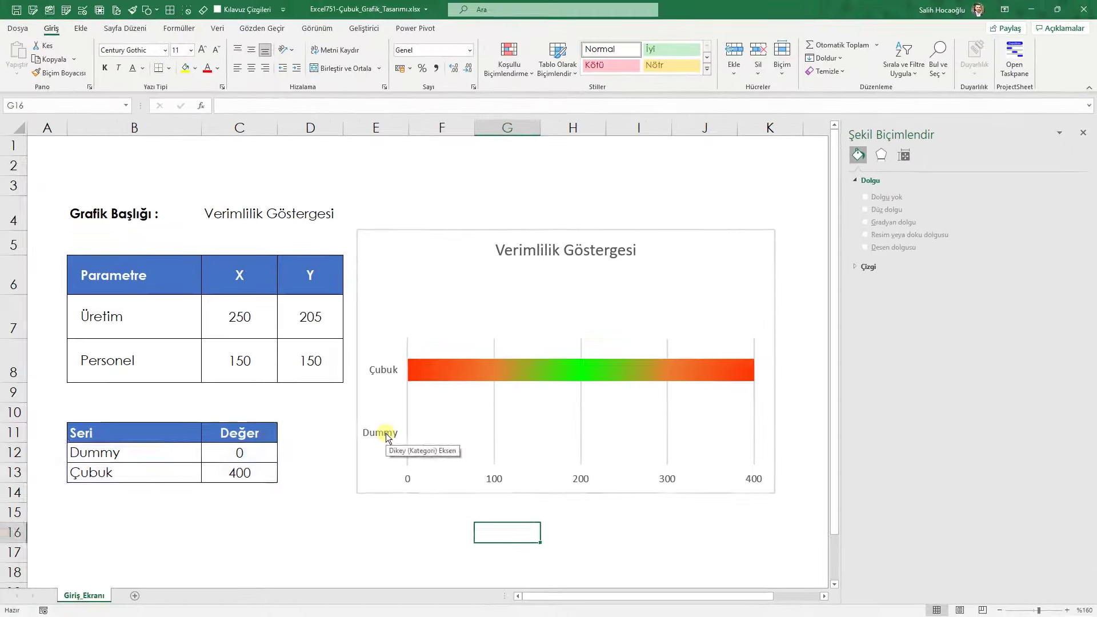
# Delete the vertical category axis and set the horizontal axis's major tick marks to Outside
pyautogui.click(386, 437)
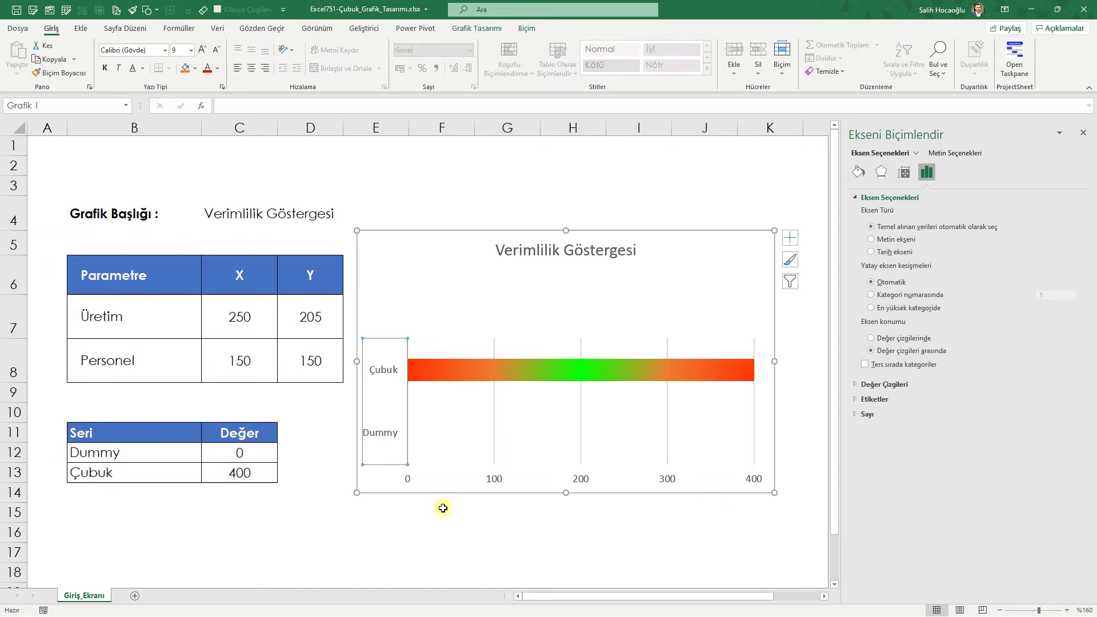
pyautogui.press('Delete')
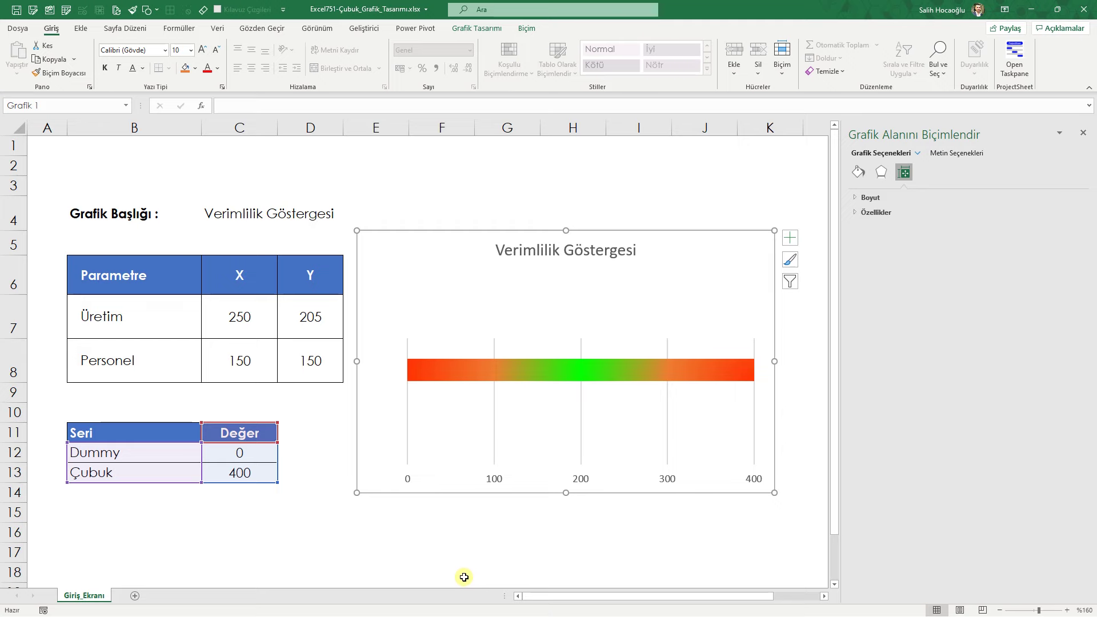
pyautogui.click(588, 479)
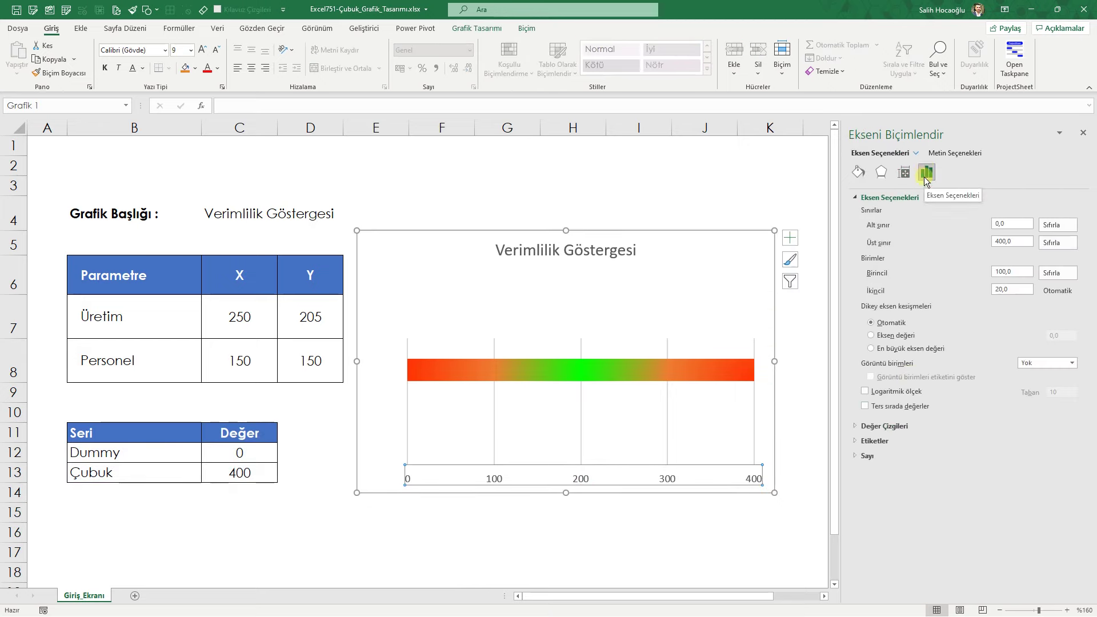
pyautogui.click(854, 428)
pyautogui.click(857, 199)
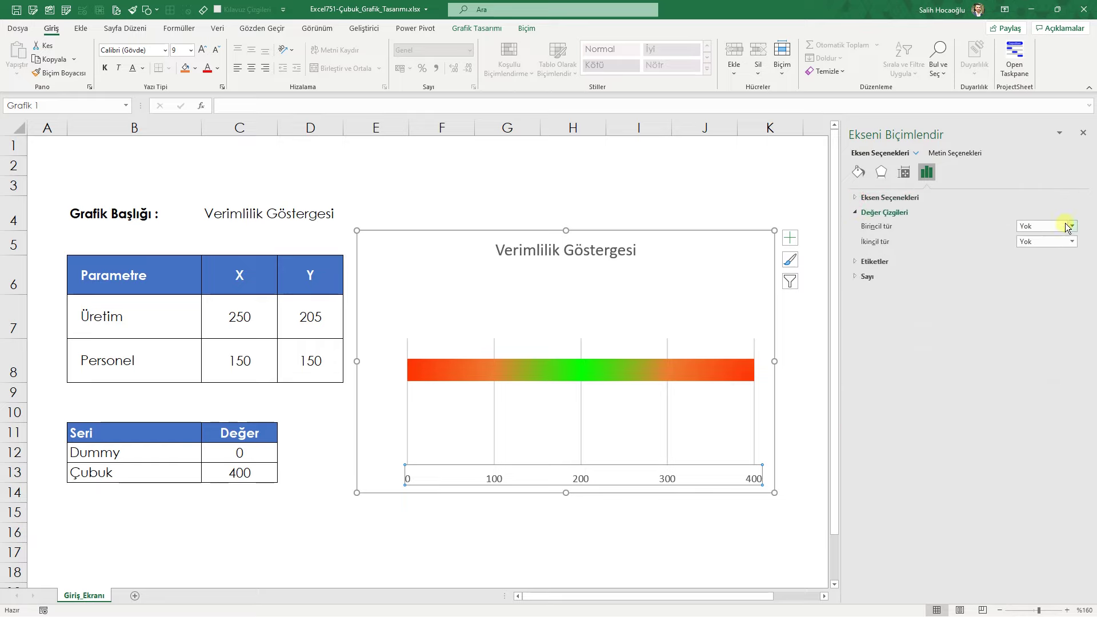
pyautogui.click(1072, 226)
pyautogui.click(1039, 260)
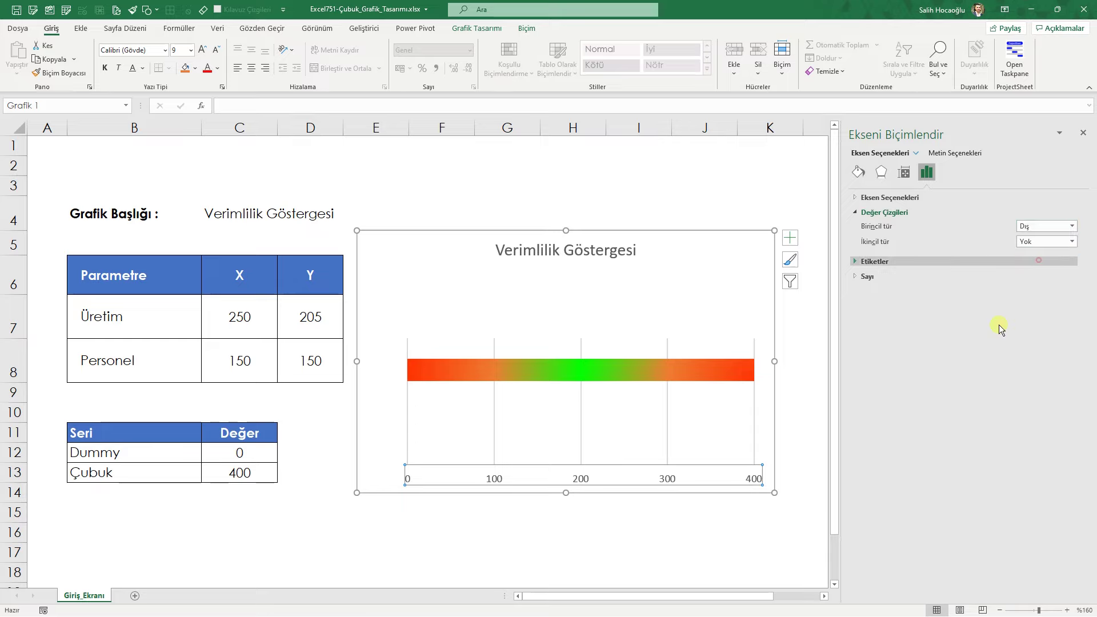
# Give the horizontal axis a solid line in a light grey colour
pyautogui.click(856, 197)
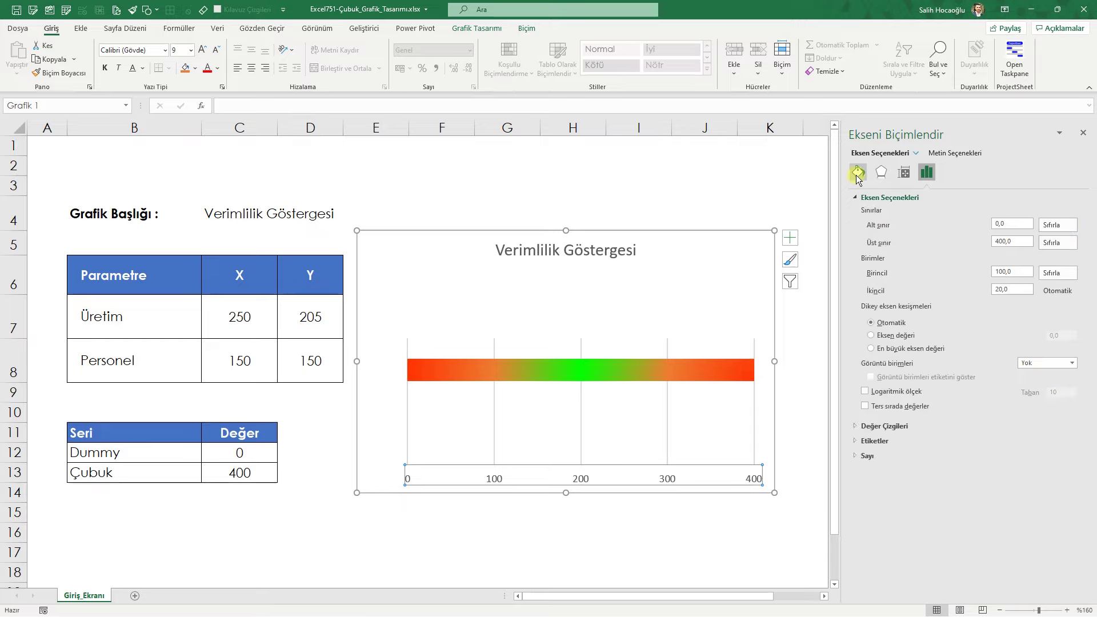
pyautogui.click(857, 173)
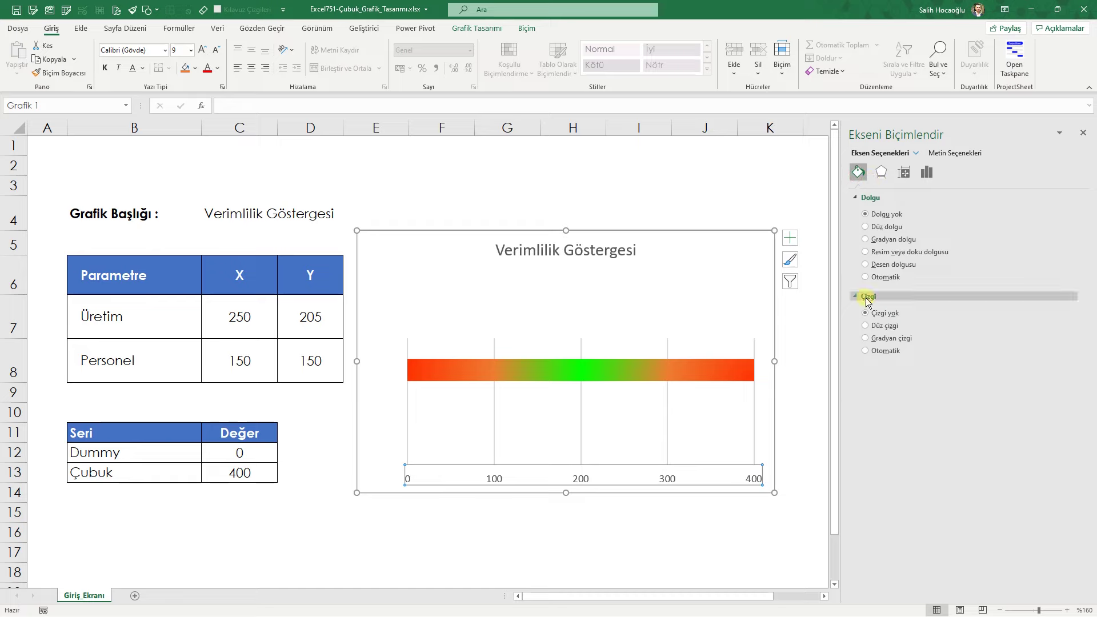
pyautogui.click(865, 325)
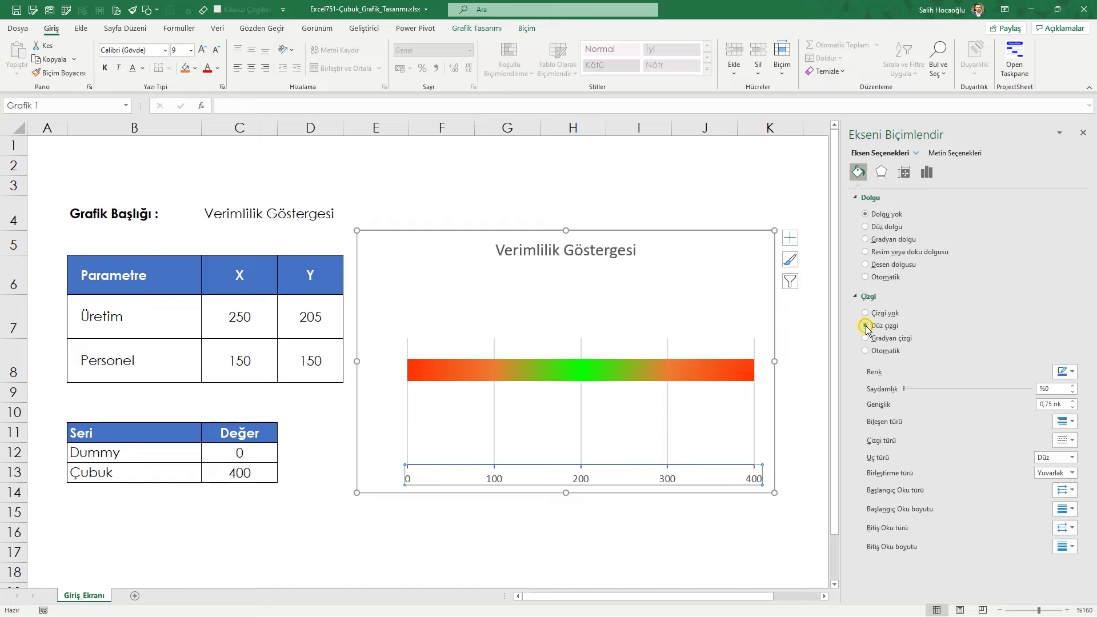
pyautogui.click(630, 540)
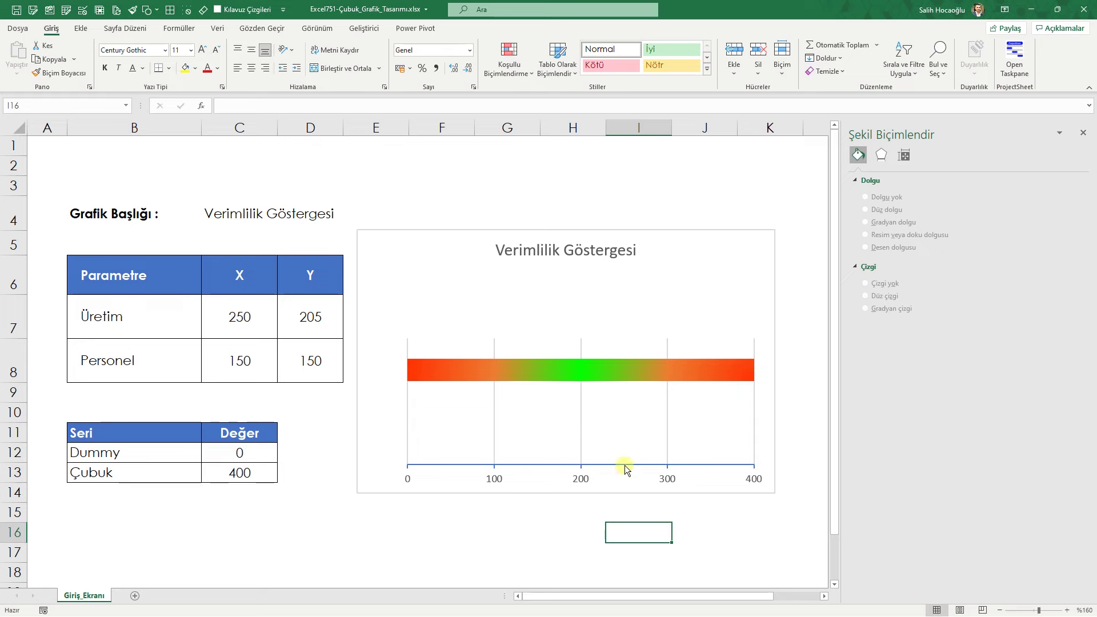
pyautogui.click(580, 479)
pyautogui.click(858, 172)
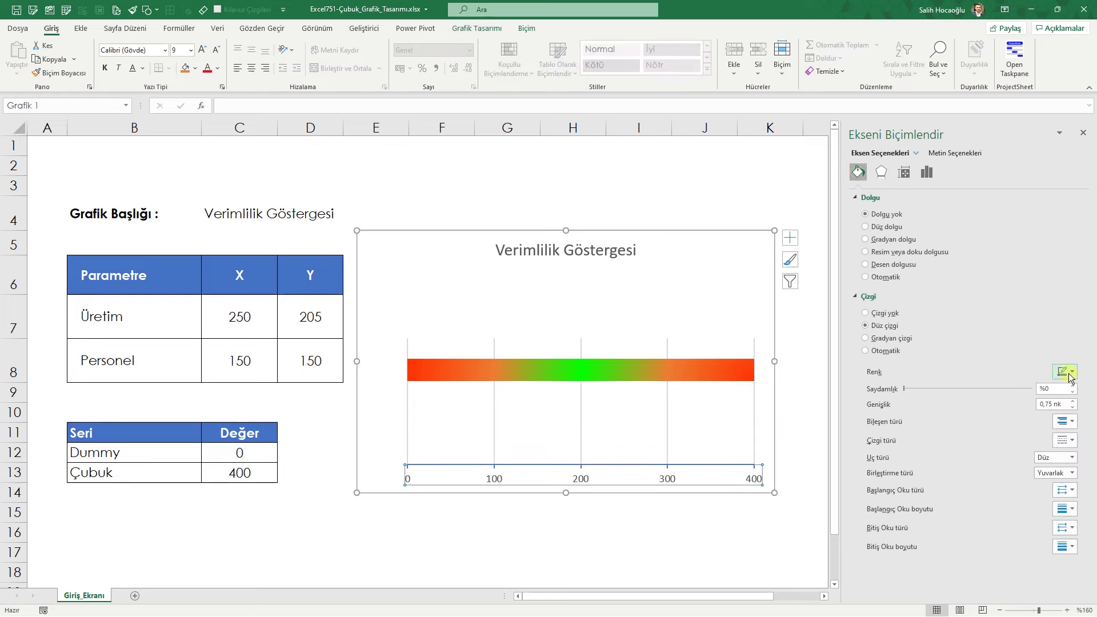
pyautogui.click(1069, 375)
pyautogui.click(1004, 416)
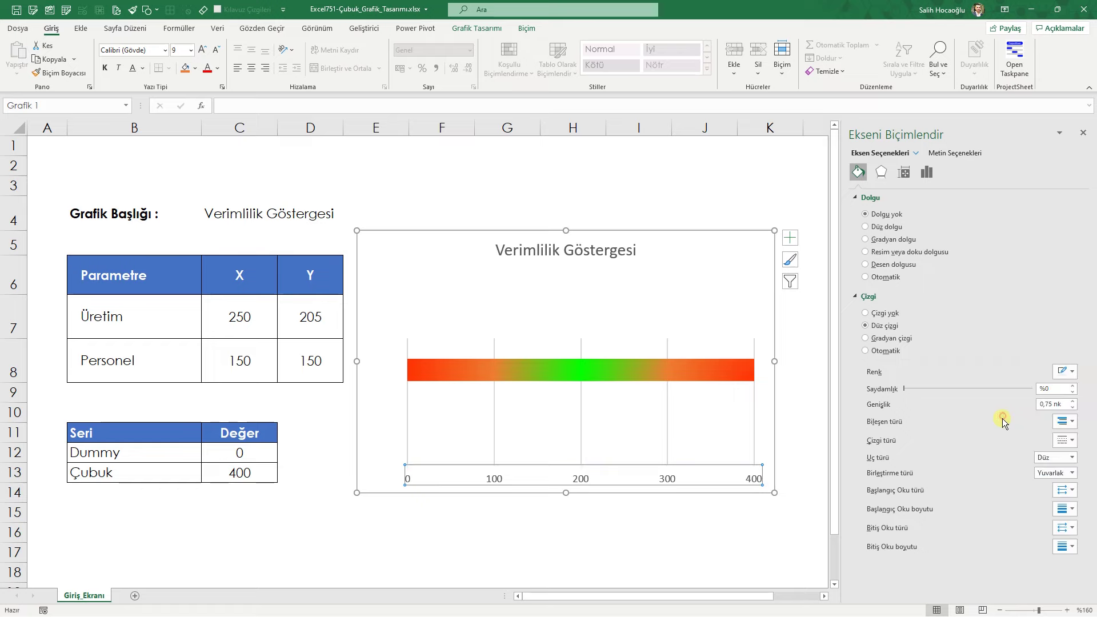
pyautogui.click(578, 352)
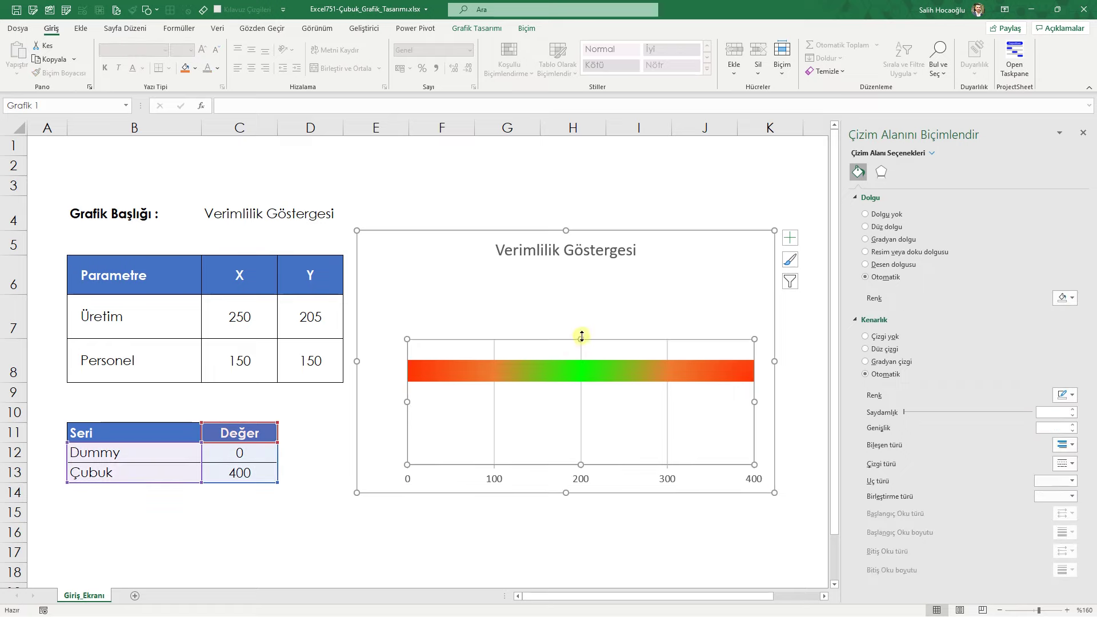
# Lower the plot area's top edge and reduce the bar's gap width to about 108%
pyautogui.moveTo(581, 338)
pyautogui.mouseDown()
pyautogui.moveTo(581, 377)
pyautogui.moveTo(582, 329)
pyautogui.mouseUp()
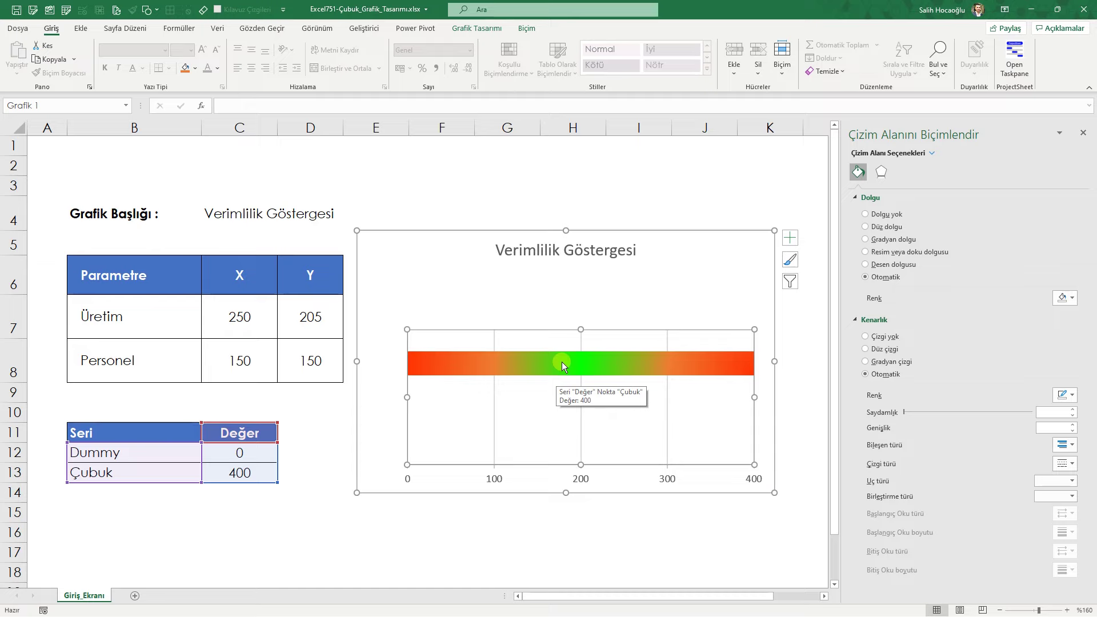
pyautogui.click(563, 365)
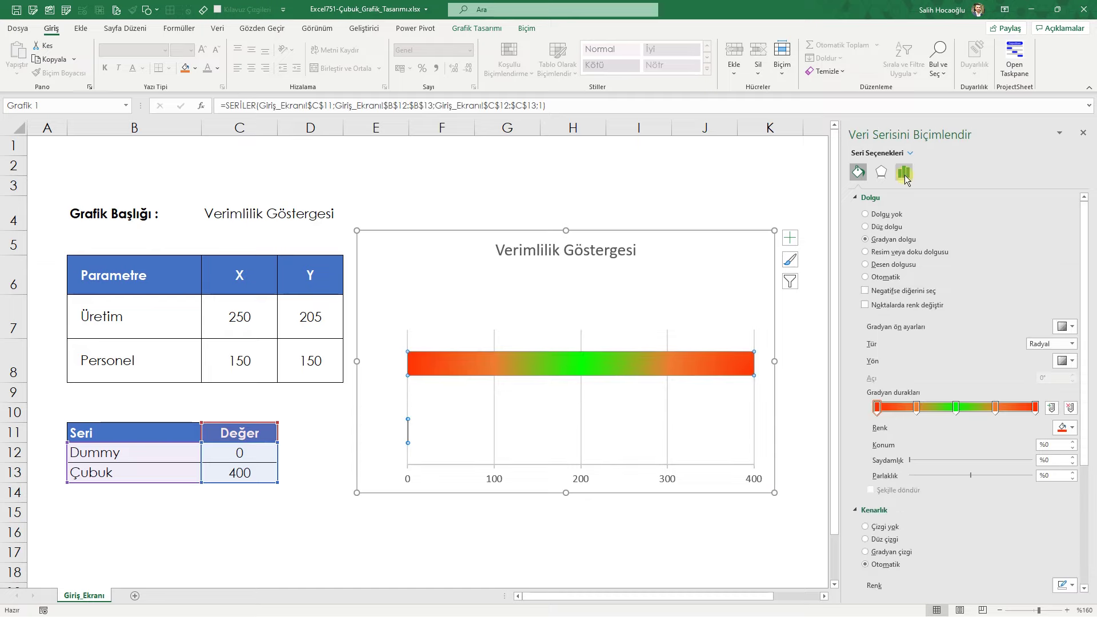
pyautogui.click(904, 172)
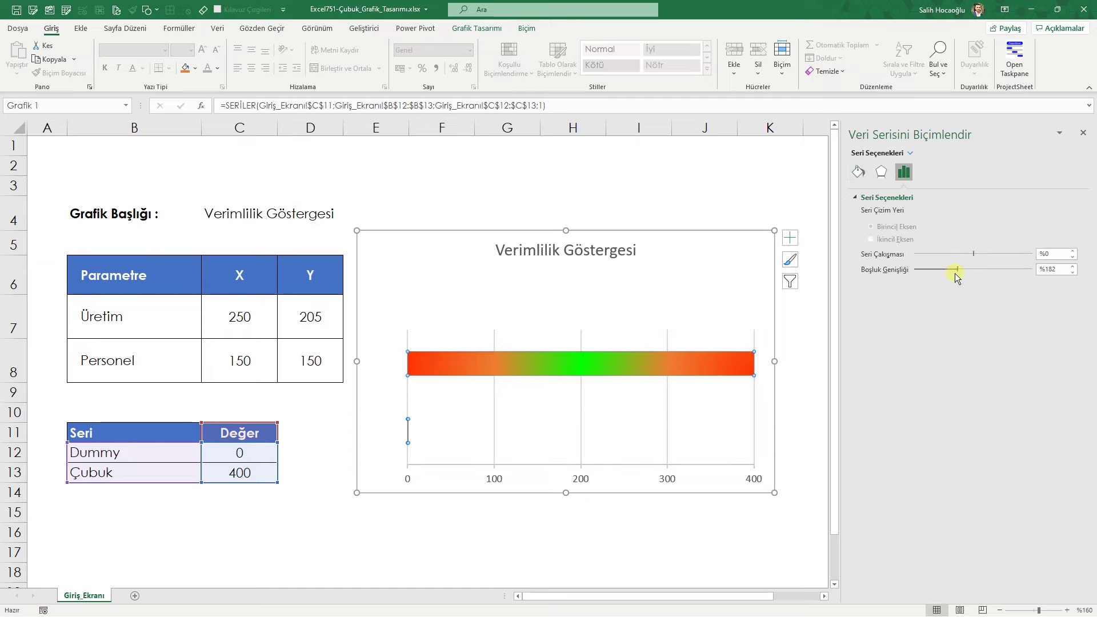
pyautogui.moveTo(956, 269)
pyautogui.mouseDown()
pyautogui.moveTo(969, 273)
pyautogui.moveTo(925, 268)
pyautogui.moveTo(940, 272)
pyautogui.mouseUp()
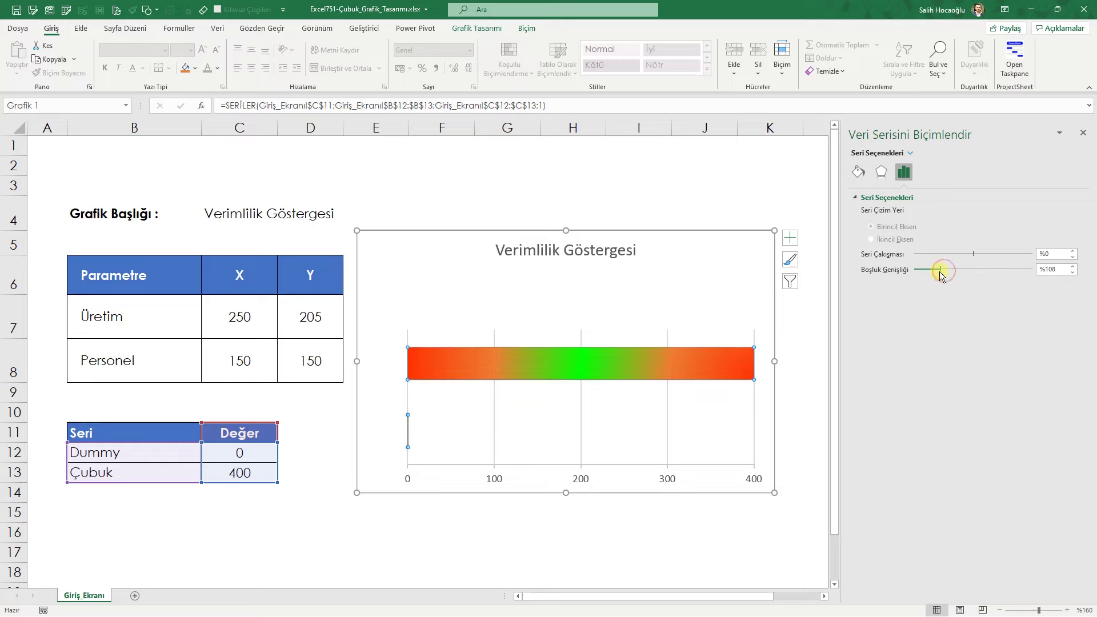
pyautogui.click(573, 512)
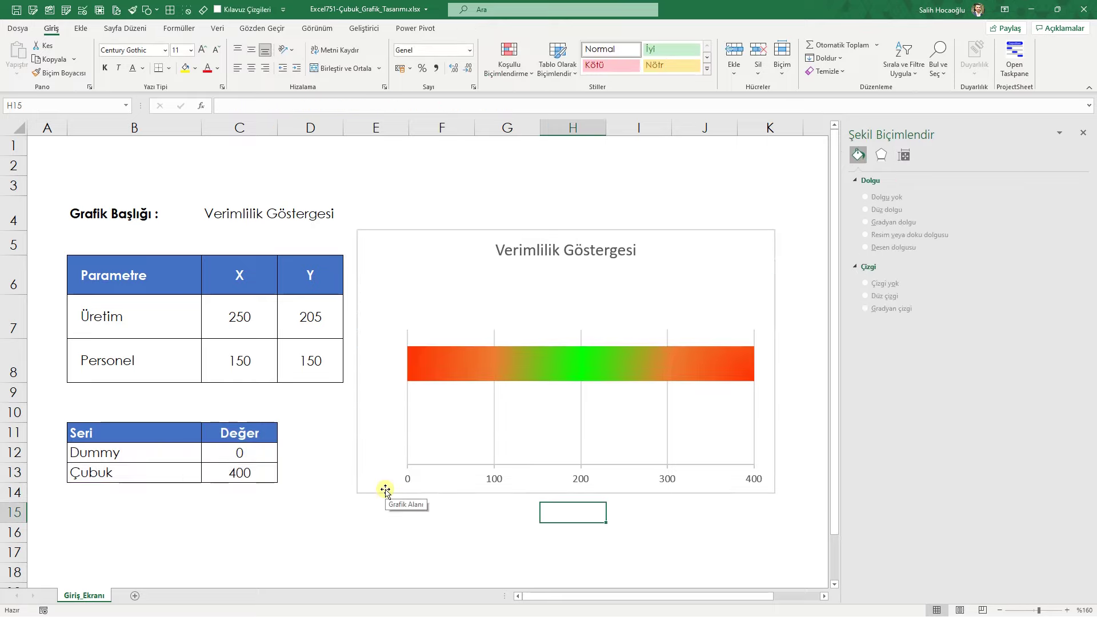
# Give the chart area No Fill and No Outline so the gauge blends into the sheet
pyautogui.click(378, 491)
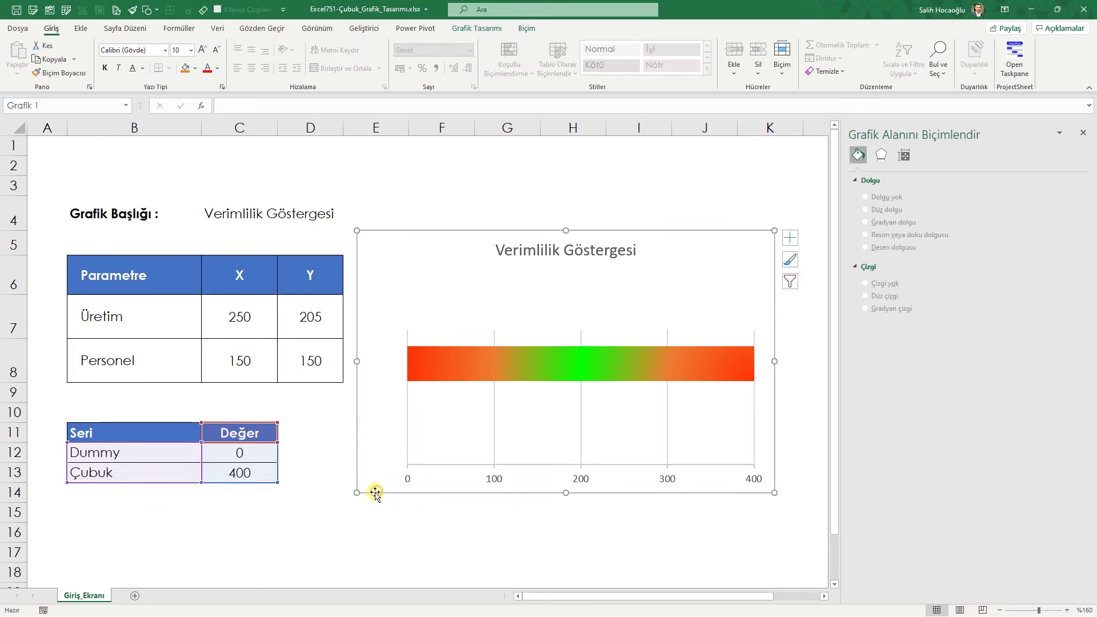
pyautogui.rightClick(374, 492)
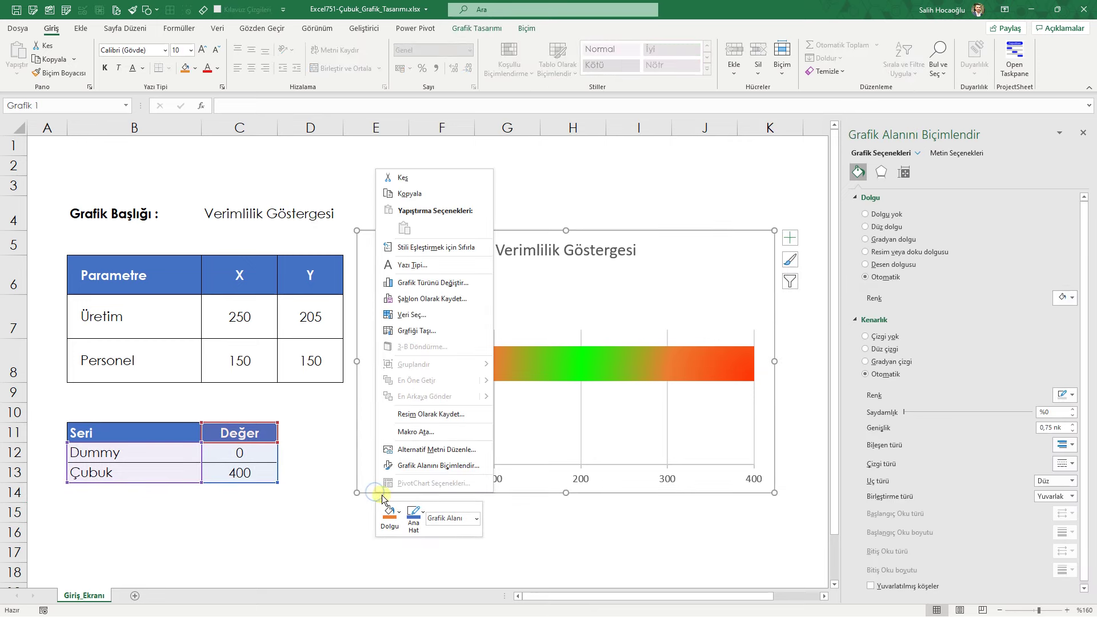
pyautogui.click(390, 512)
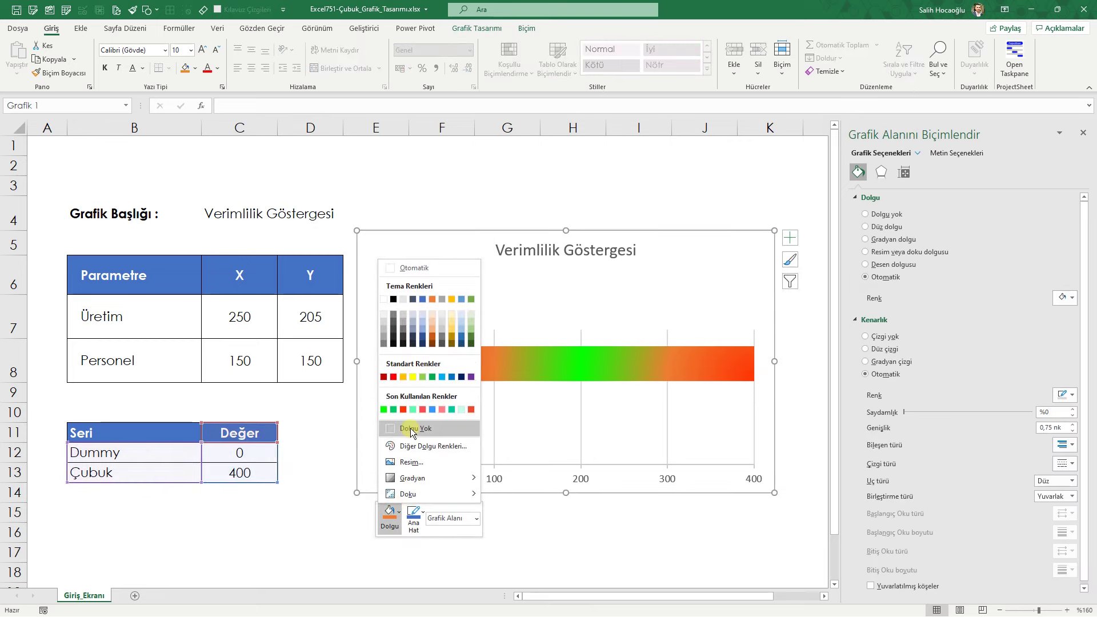
pyautogui.click(417, 517)
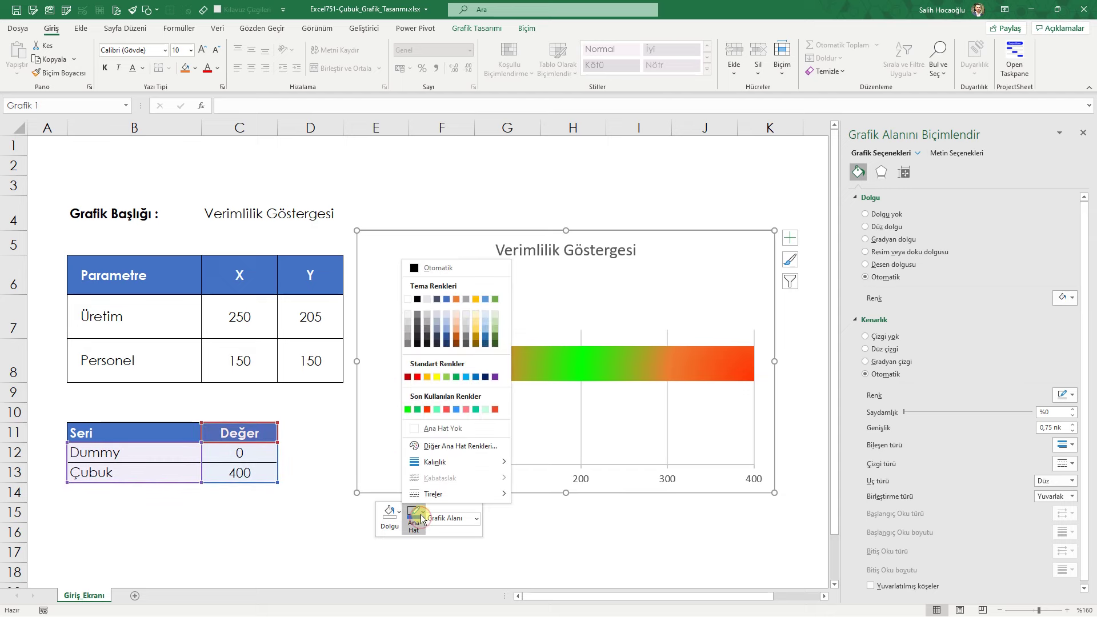
pyautogui.click(440, 428)
pyautogui.click(332, 512)
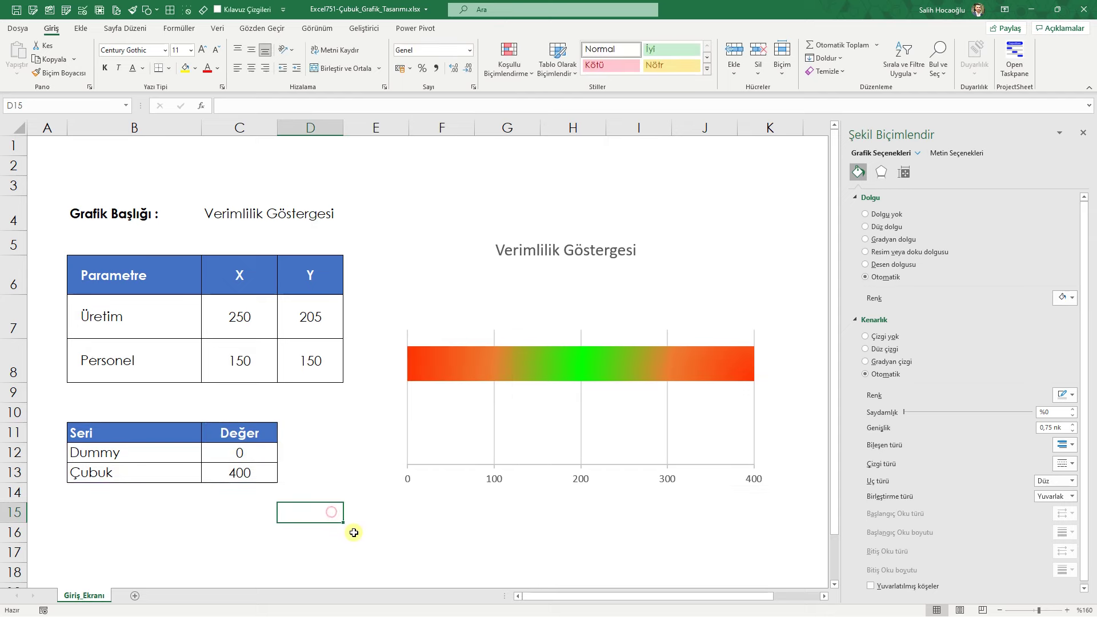
pyautogui.click(80, 28)
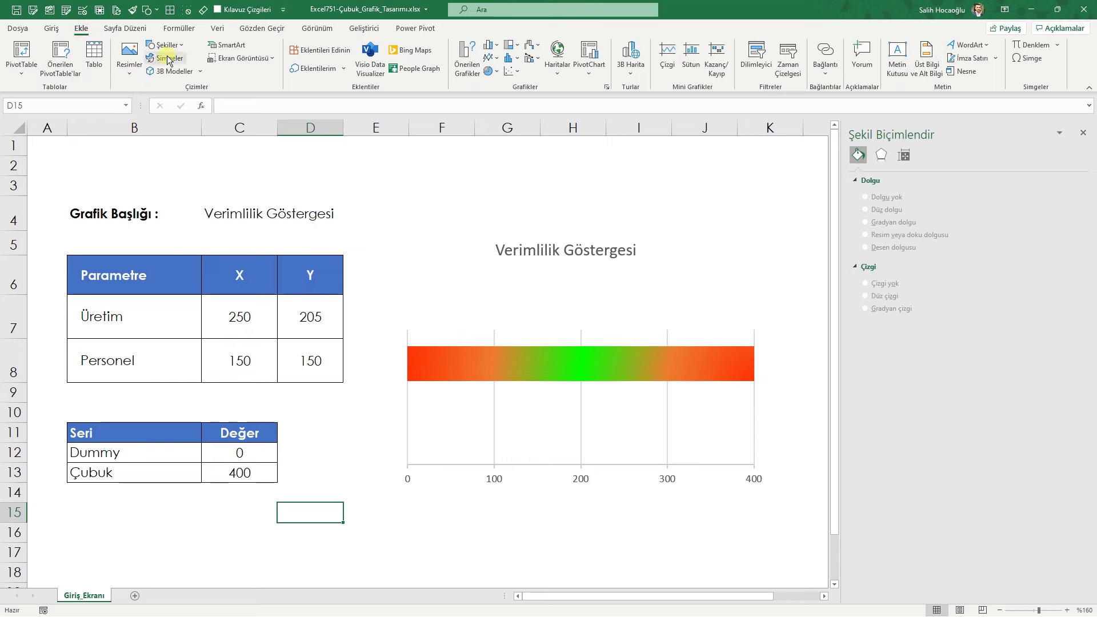
# Draw a rounded rectangle over the chart, filled light grey with no outline
pyautogui.click(181, 46)
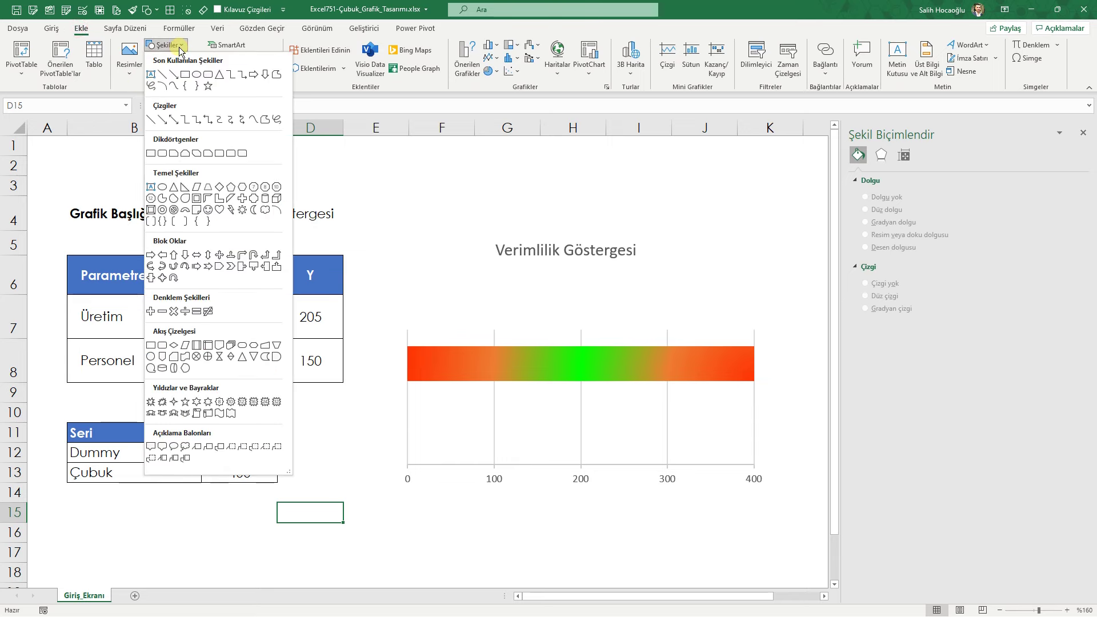
pyautogui.click(209, 74)
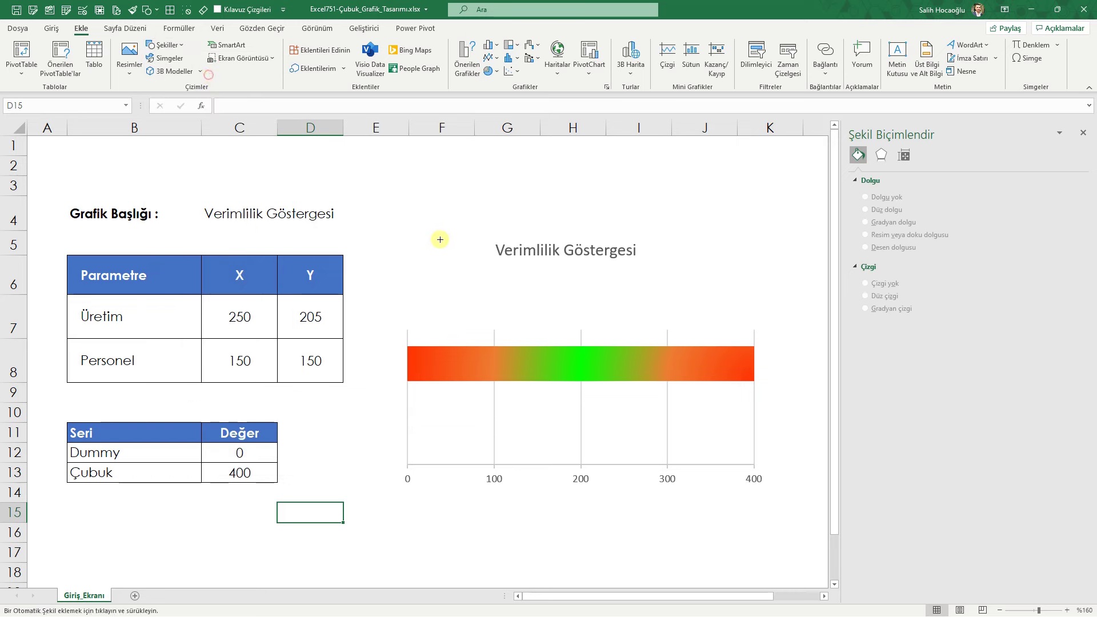
pyautogui.moveTo(395, 209); pyautogui.dragTo(781, 503)
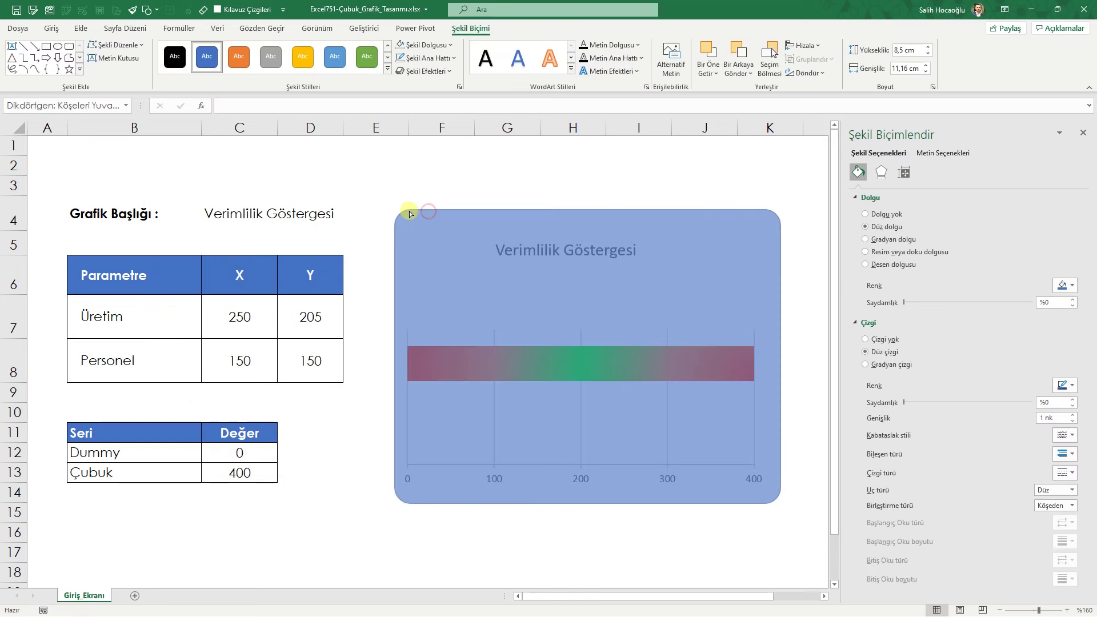
pyautogui.click(1066, 285)
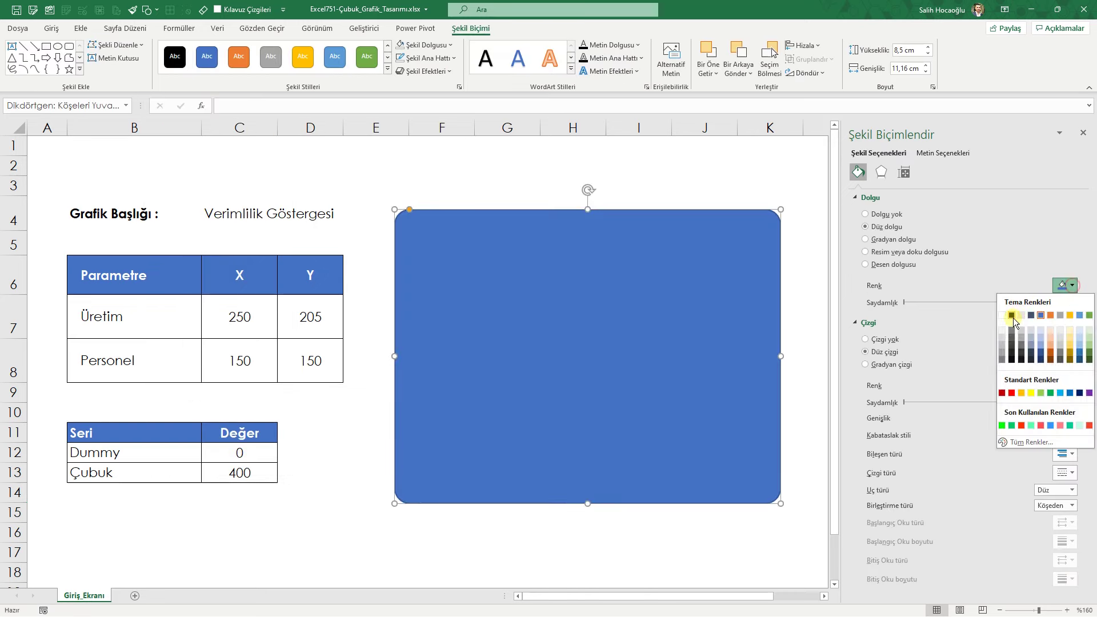
pyautogui.click(1002, 330)
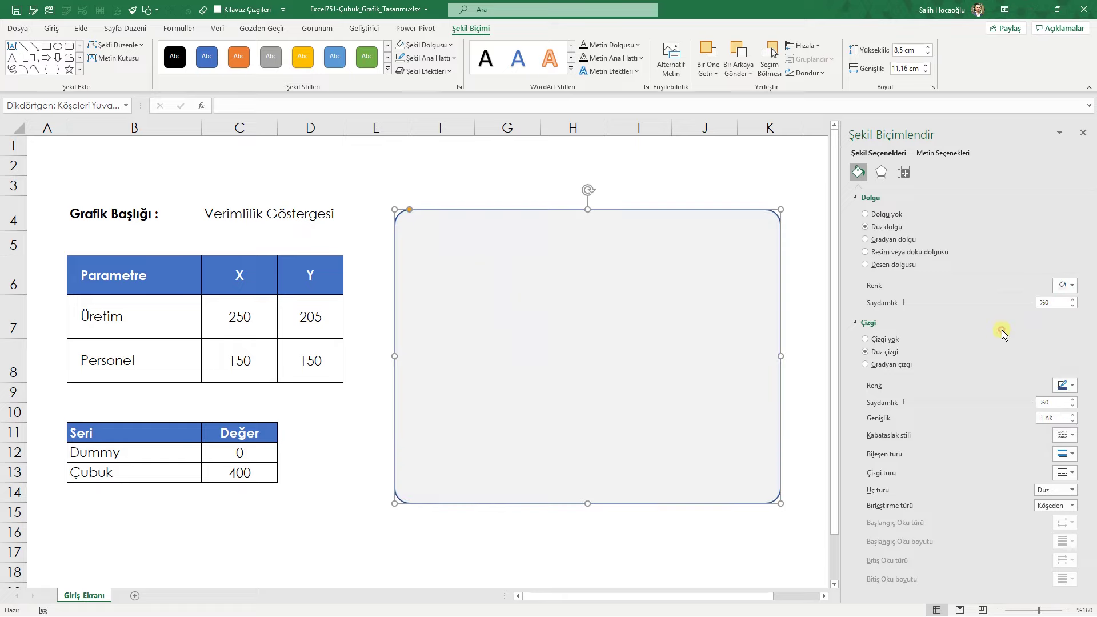
pyautogui.click(865, 339)
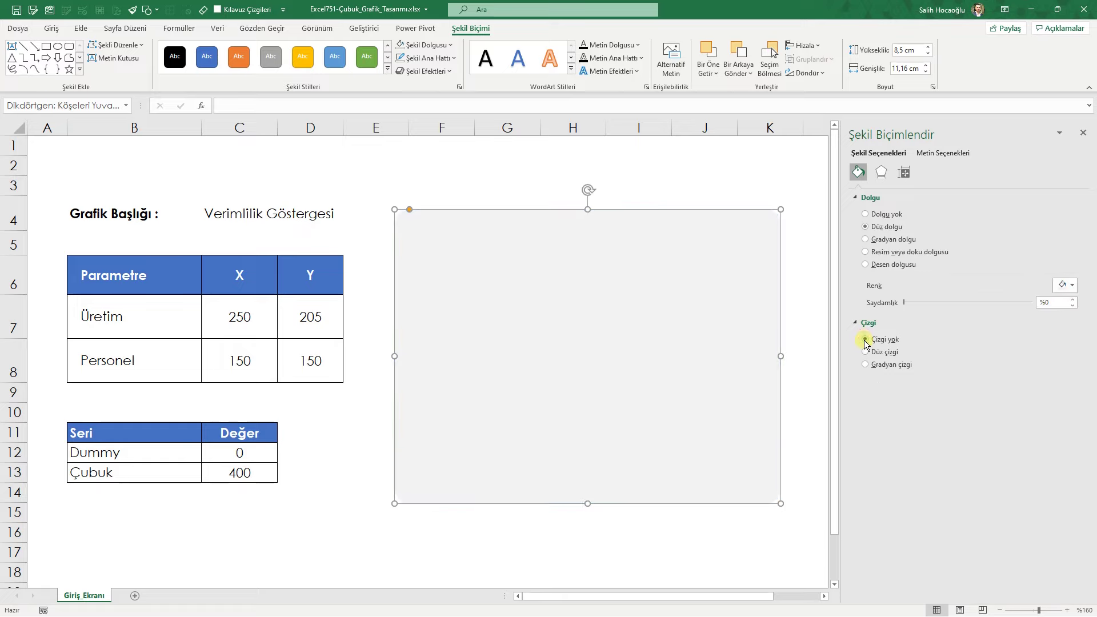
# Add a soft shadow to the rectangle, increasing its blur and transparency
pyautogui.click(881, 171)
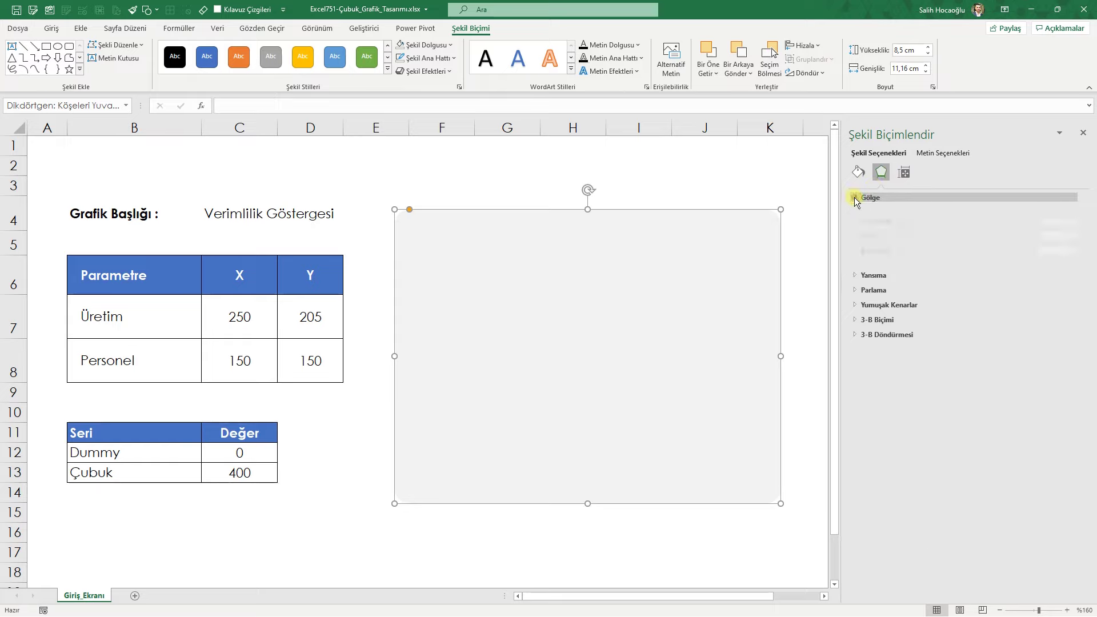
pyautogui.click(869, 197)
pyautogui.click(906, 280)
pyautogui.moveTo(909, 283); pyautogui.dragTo(927, 278)
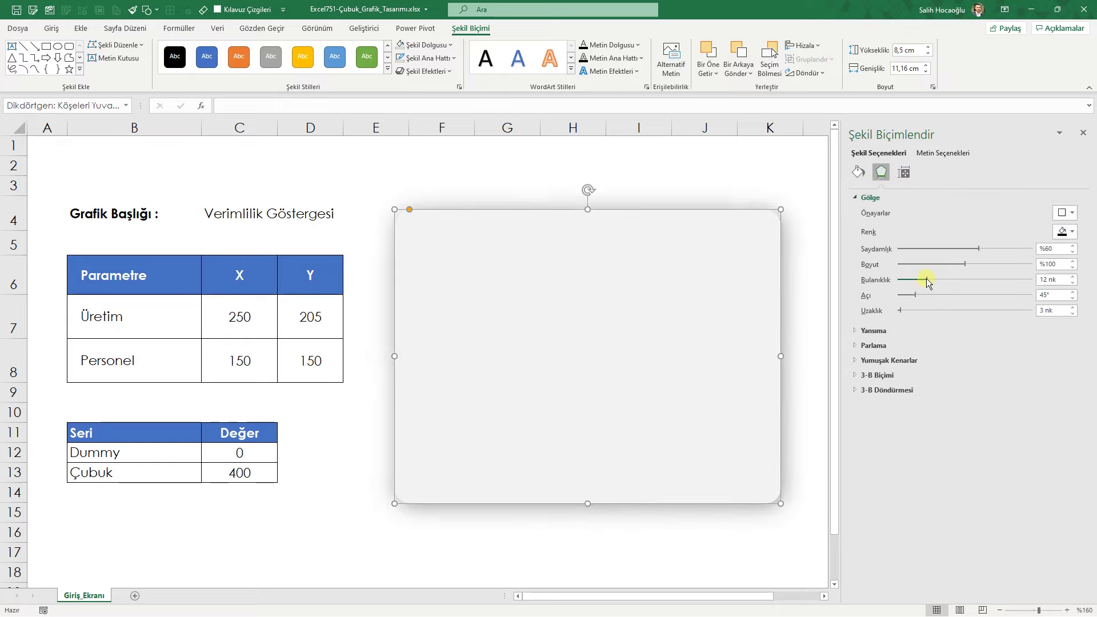
pyautogui.moveTo(978, 248); pyautogui.dragTo(1020, 251)
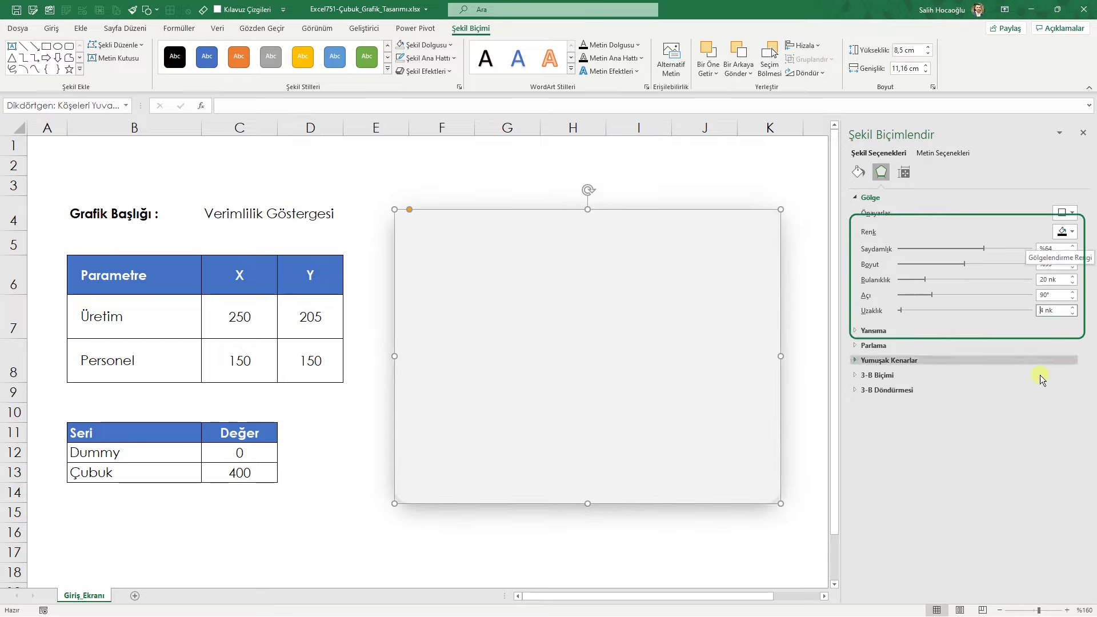
# Send the rectangle backward so it sits behind the chart
pyautogui.click(746, 73)
pyautogui.click(765, 105)
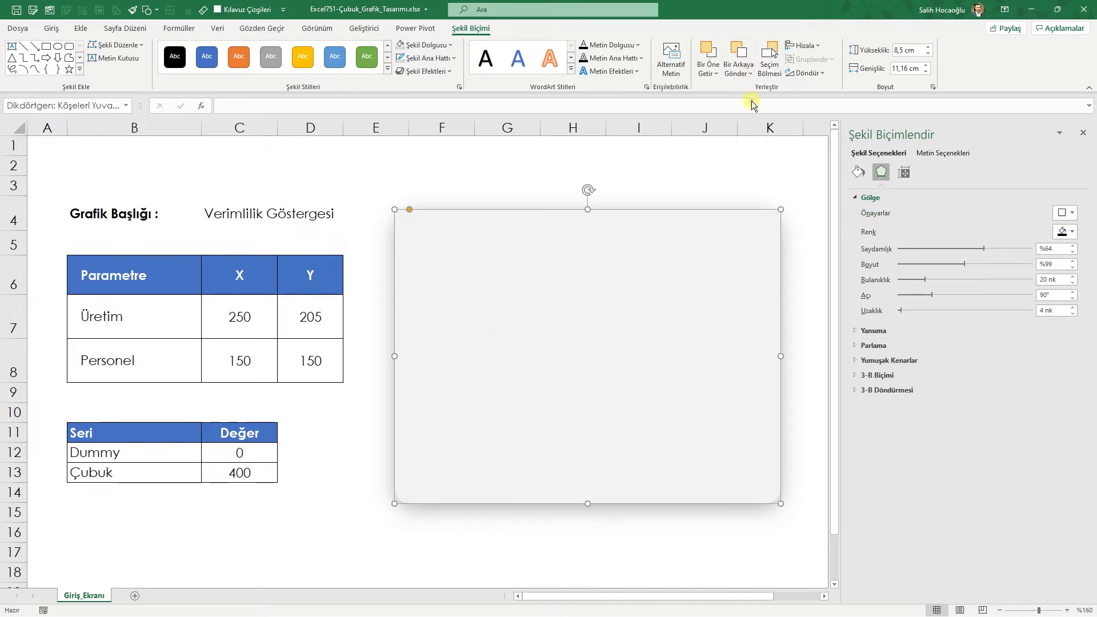
pyautogui.click(670, 398)
# Nudge the chart within the grey panel and delete its built-in title
pyautogui.moveTo(670, 399); pyautogui.dragTo(679, 403)
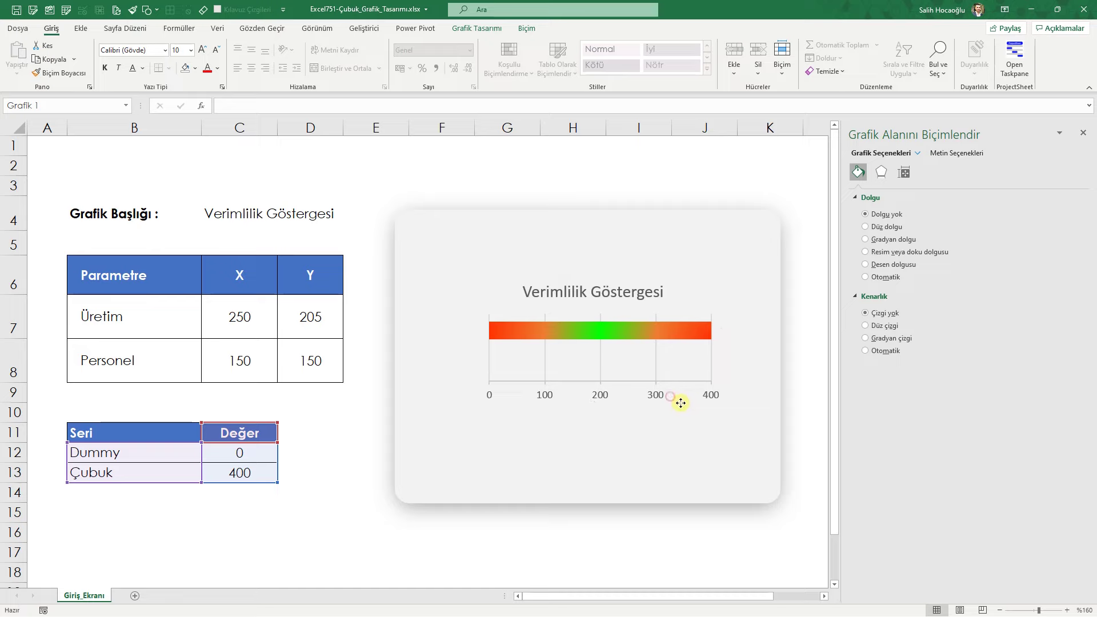
pyautogui.click(605, 298)
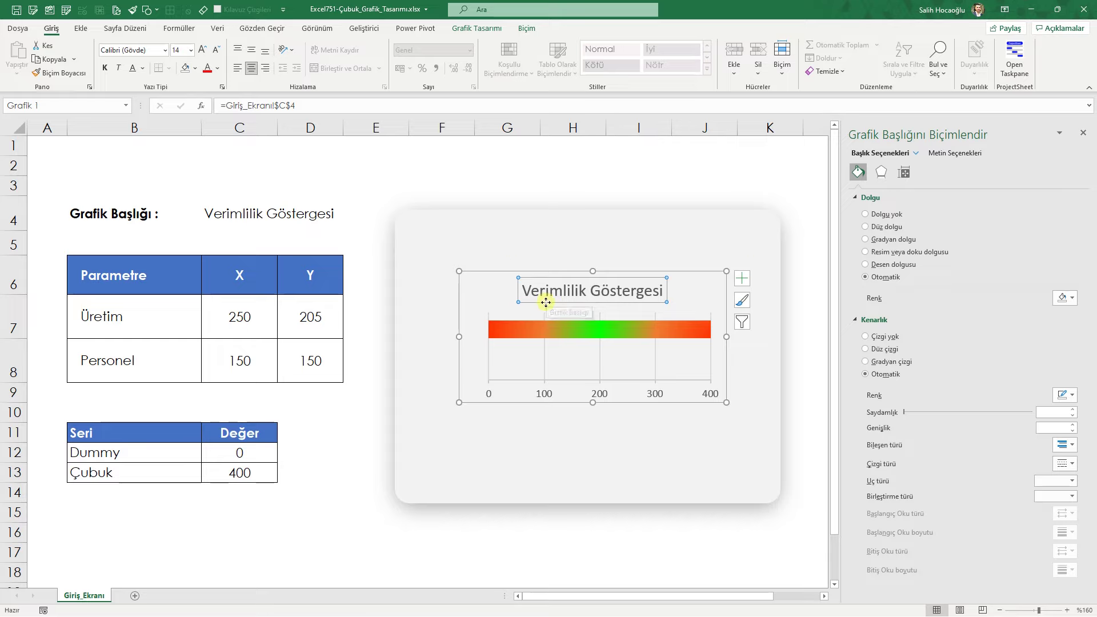
pyautogui.press('Delete')
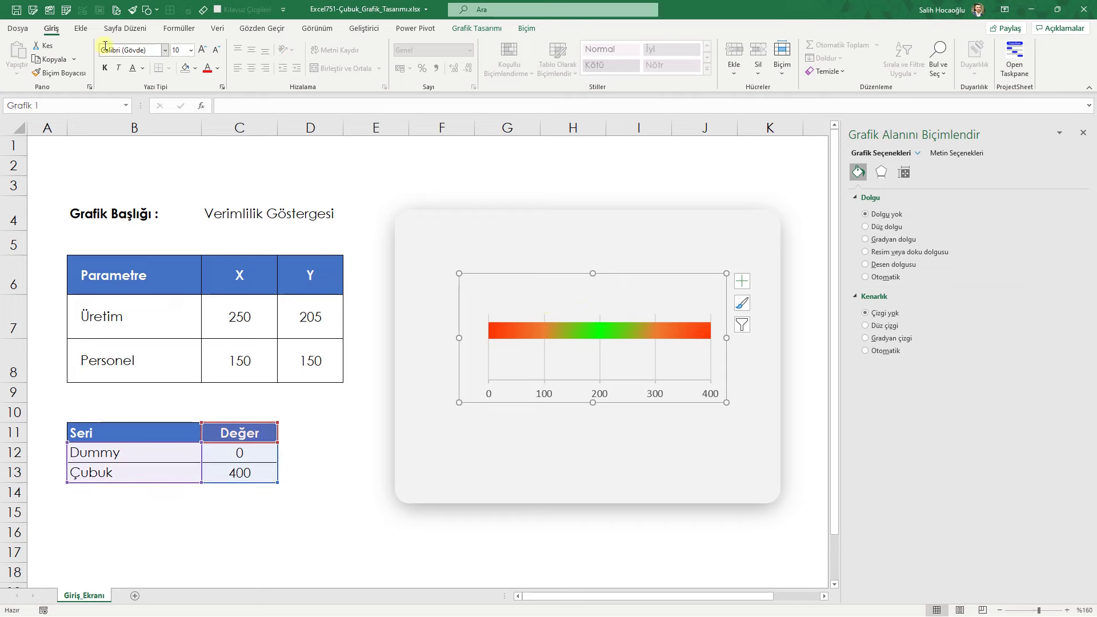
# Add a text box above the bar linked to =$C$4, centred vertically and horizontally
pyautogui.click(81, 29)
pyautogui.click(897, 57)
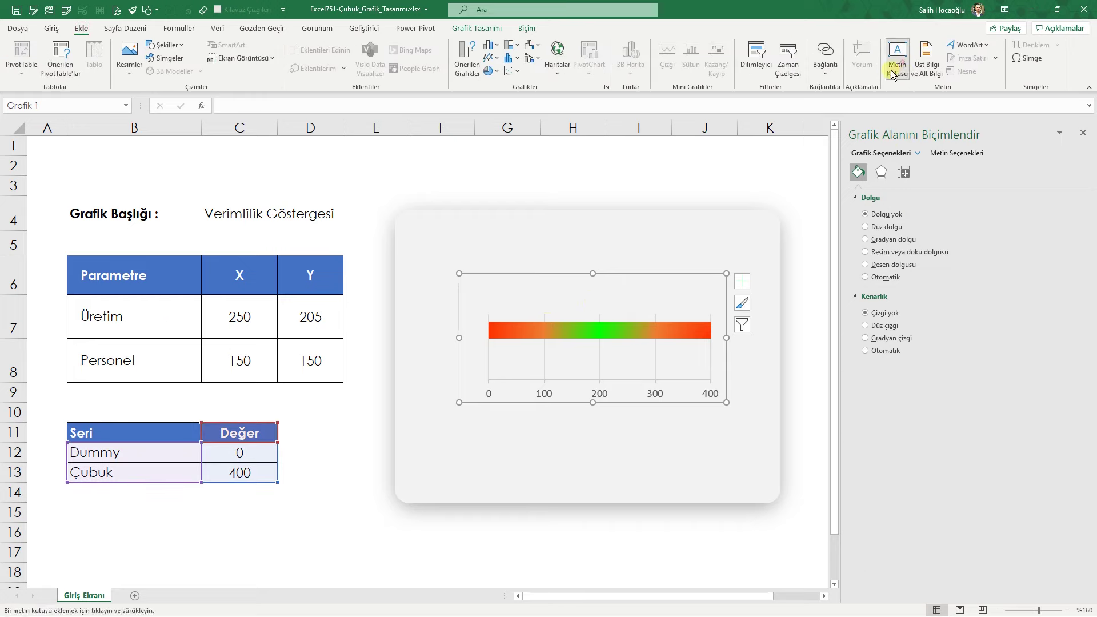
pyautogui.moveTo(481, 220); pyautogui.dragTo(700, 258)
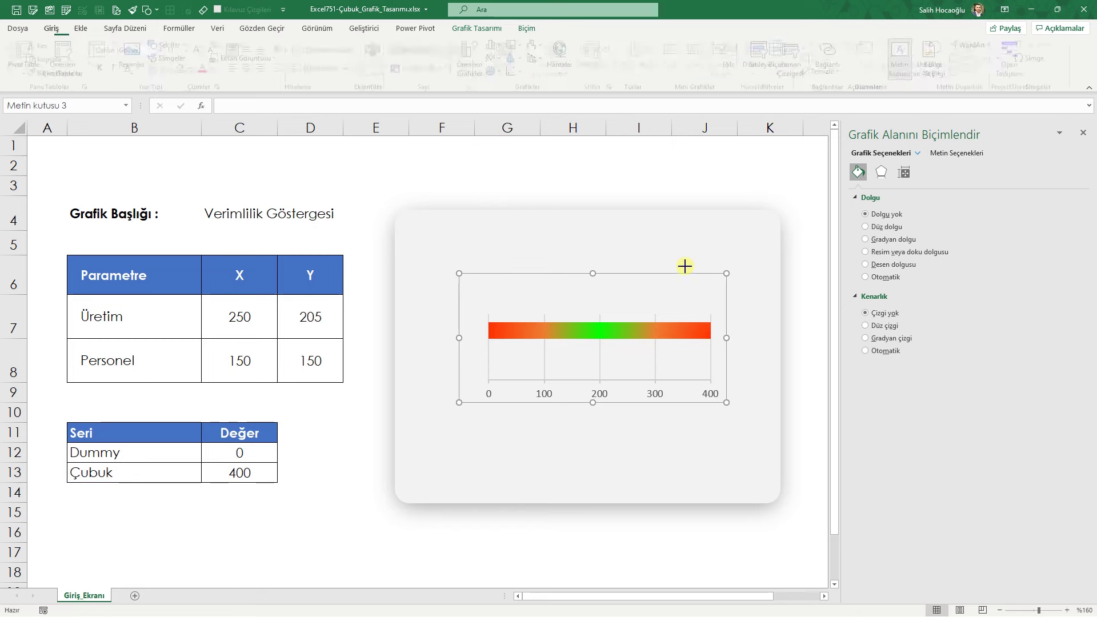
pyautogui.click(307, 107)
pyautogui.write('=')
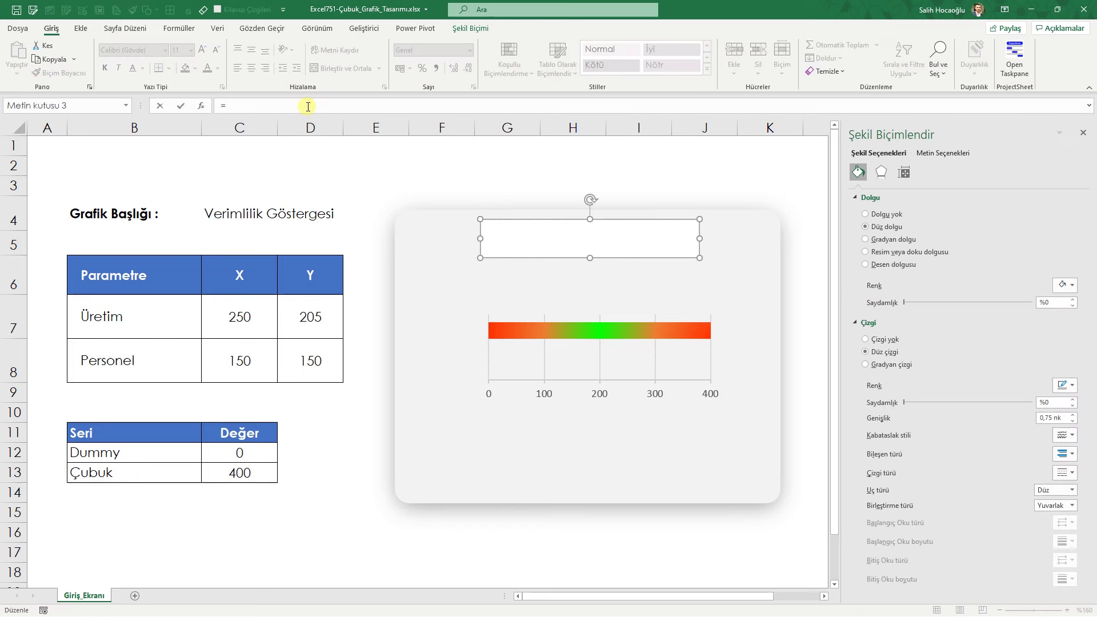
pyautogui.click(229, 221)
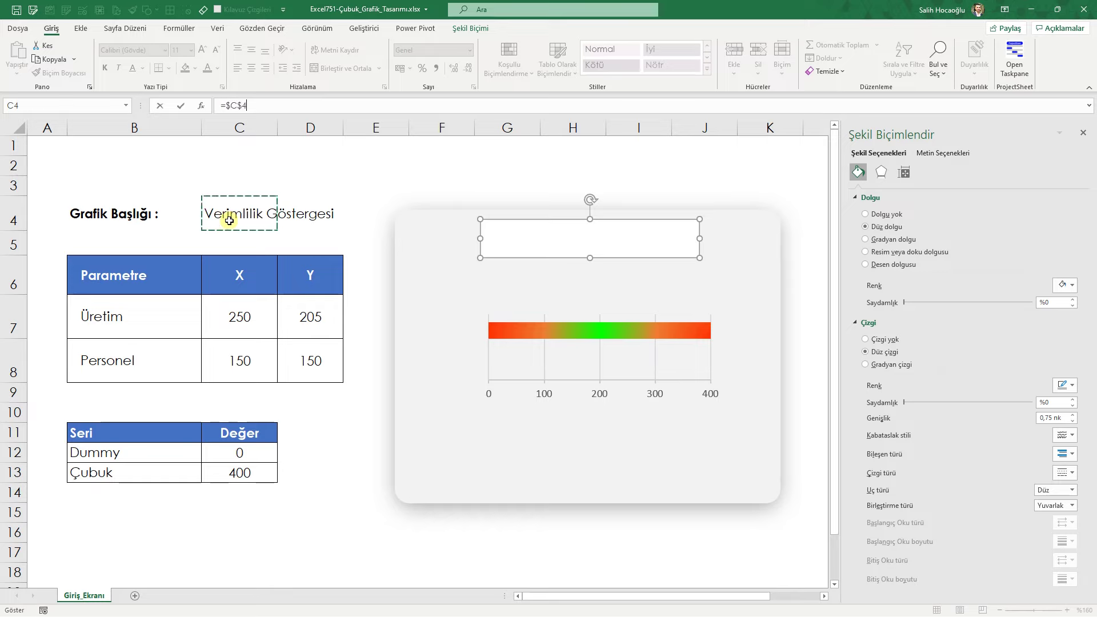
pyautogui.press('Return')
pyautogui.click(252, 49)
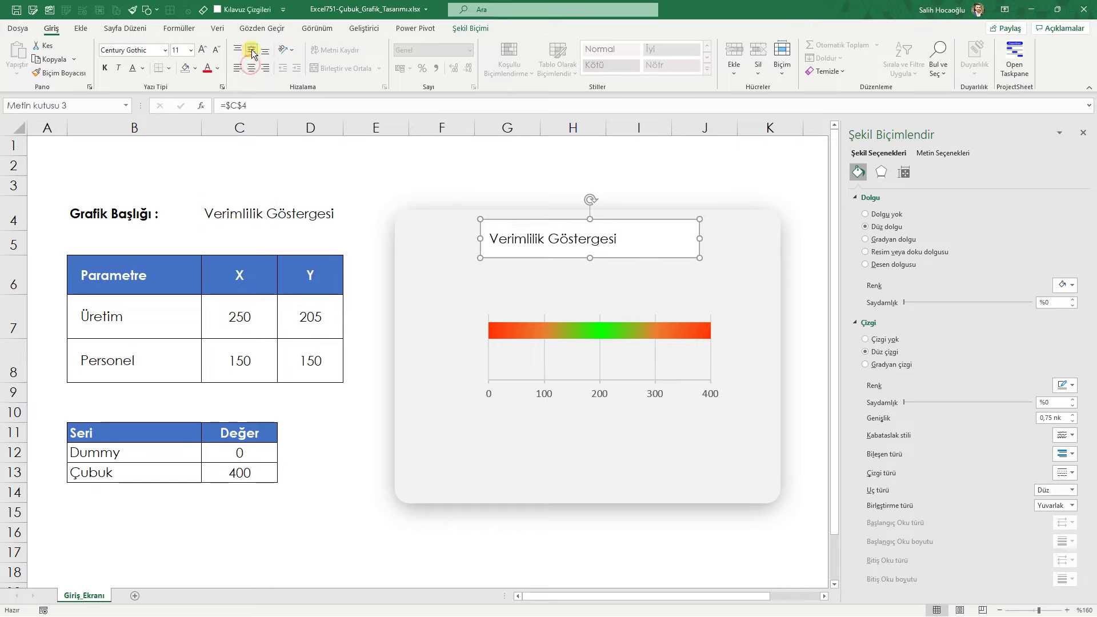
pyautogui.click(251, 68)
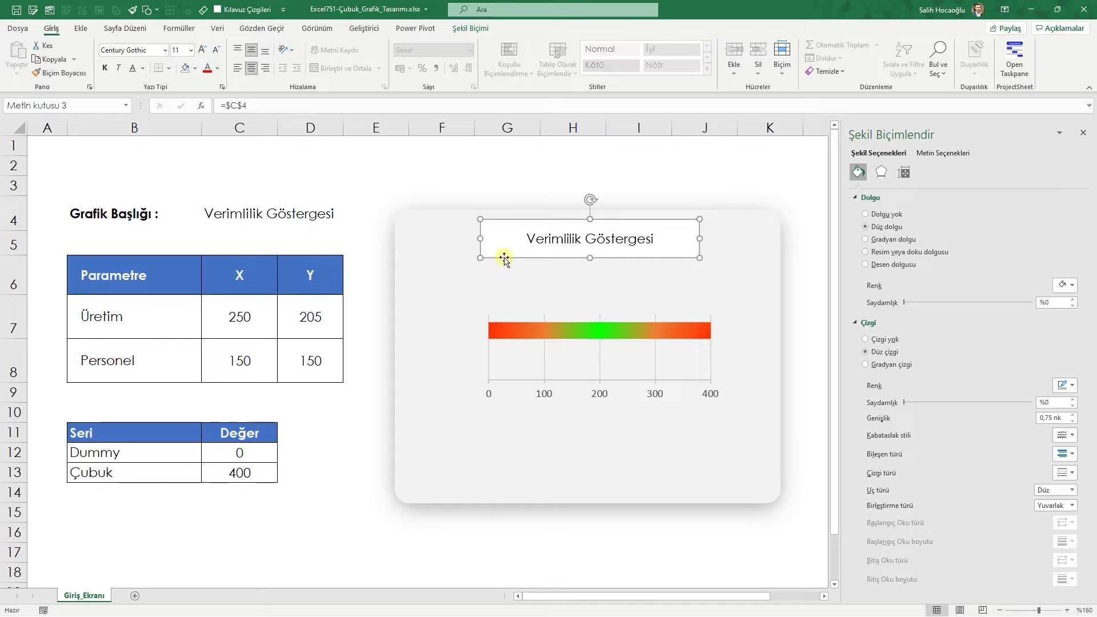
# Set the title text box to No Fill and No Outline
pyautogui.rightClick(504, 257)
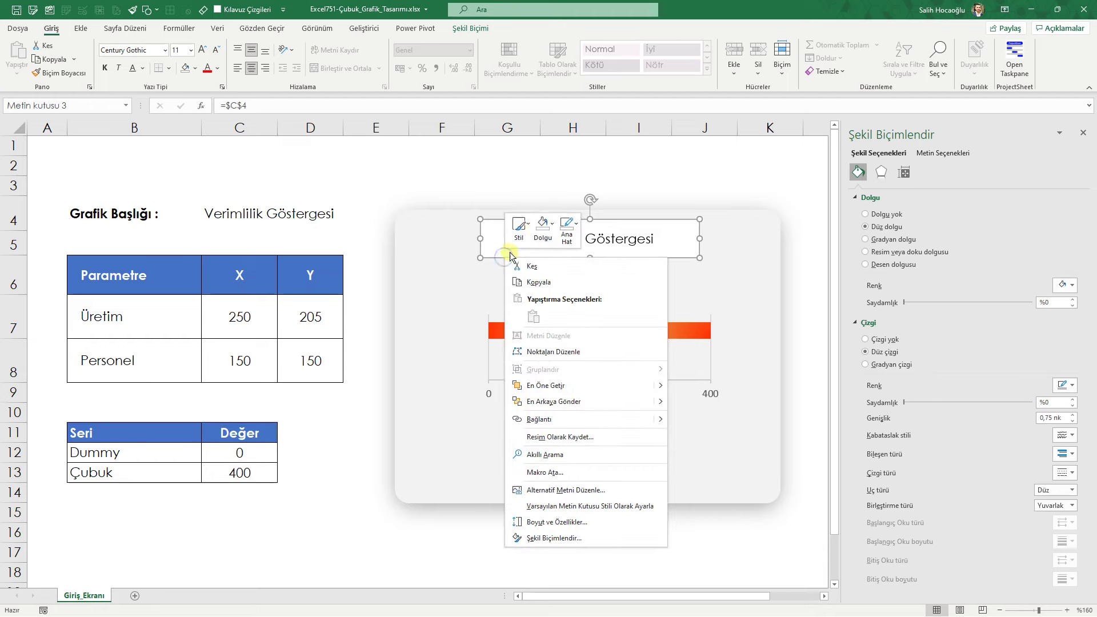
pyautogui.click(543, 227)
pyautogui.click(557, 415)
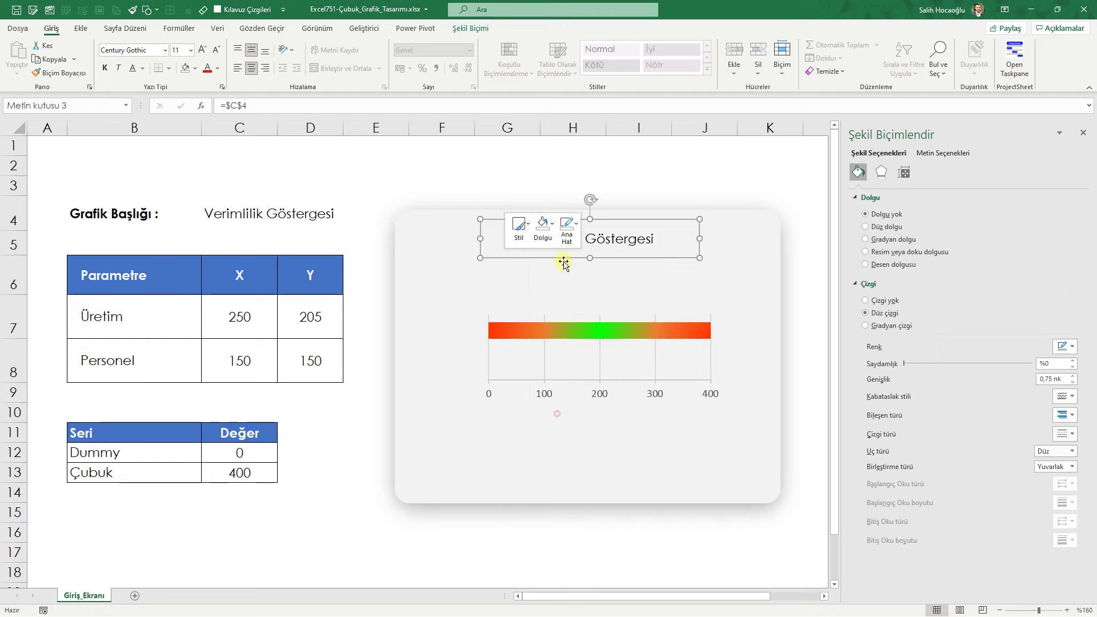
pyautogui.click(567, 232)
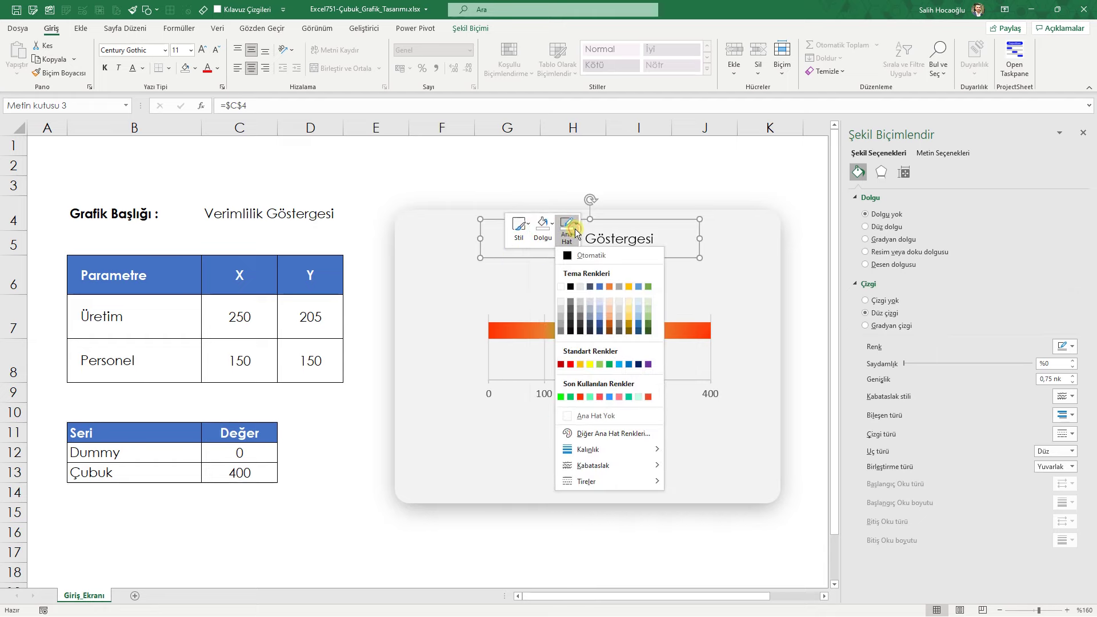
pyautogui.click(598, 418)
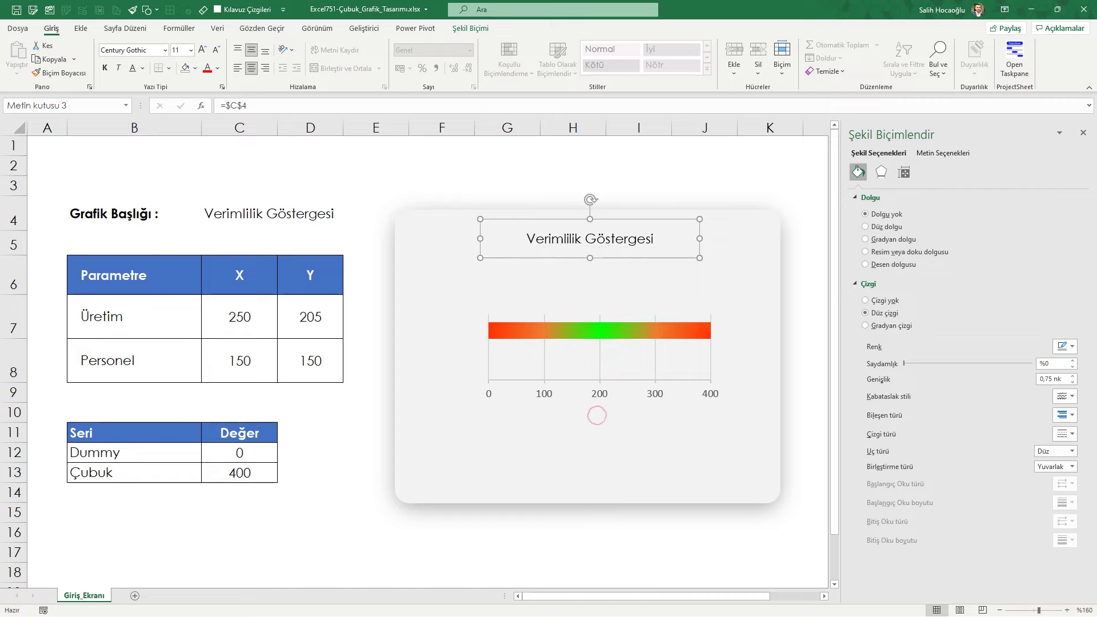
# Make the title text dark grey, bold, 20-point
pyautogui.click(217, 68)
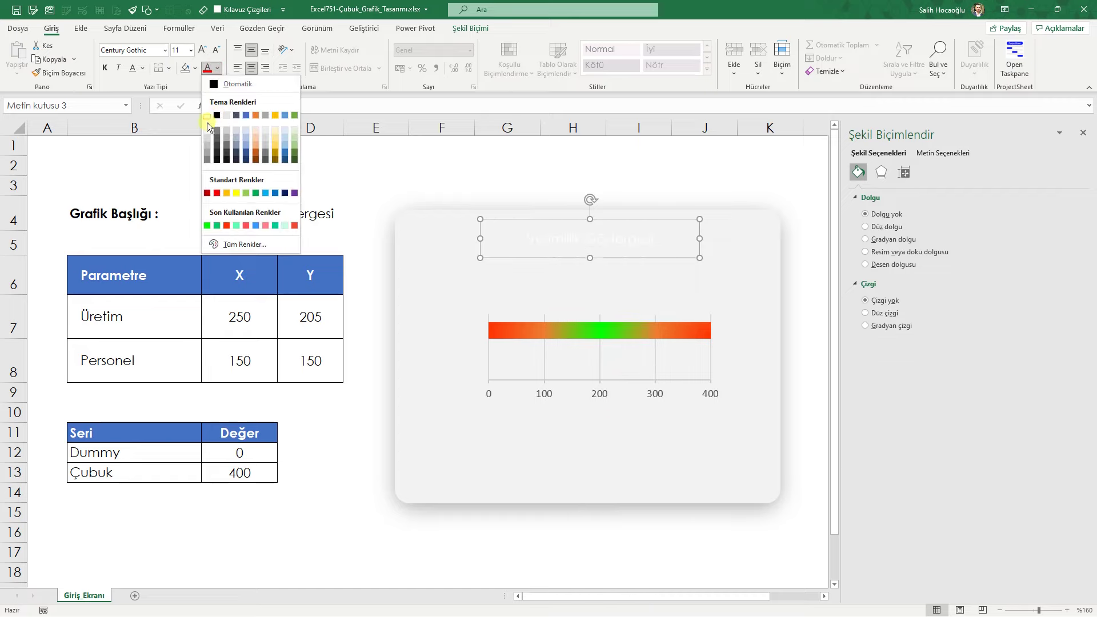
pyautogui.click(207, 159)
pyautogui.click(105, 68)
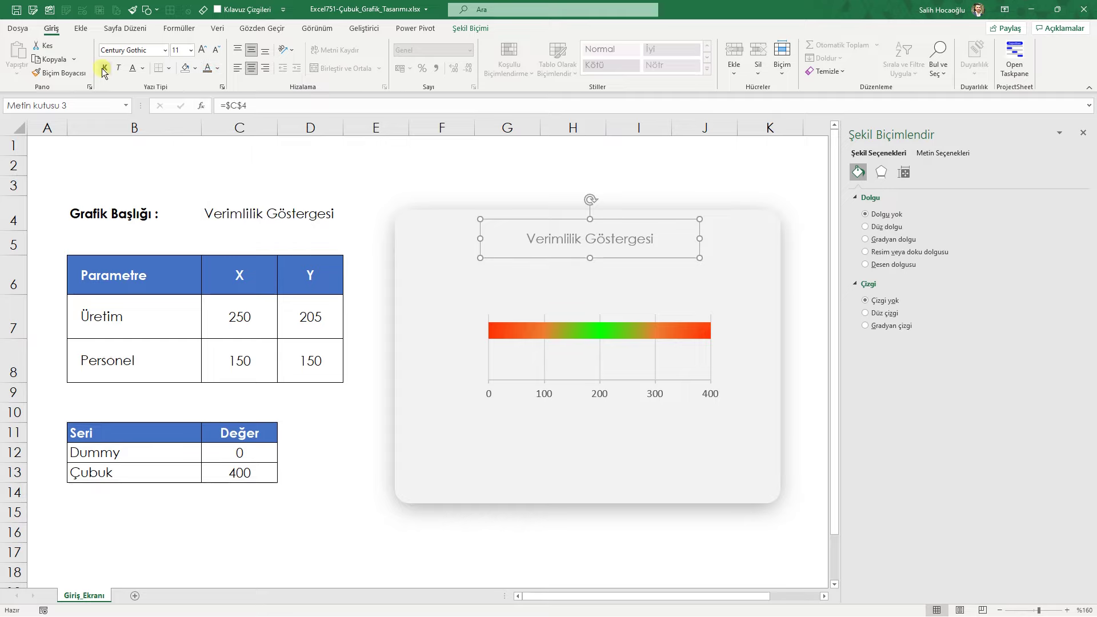
pyautogui.click(191, 50)
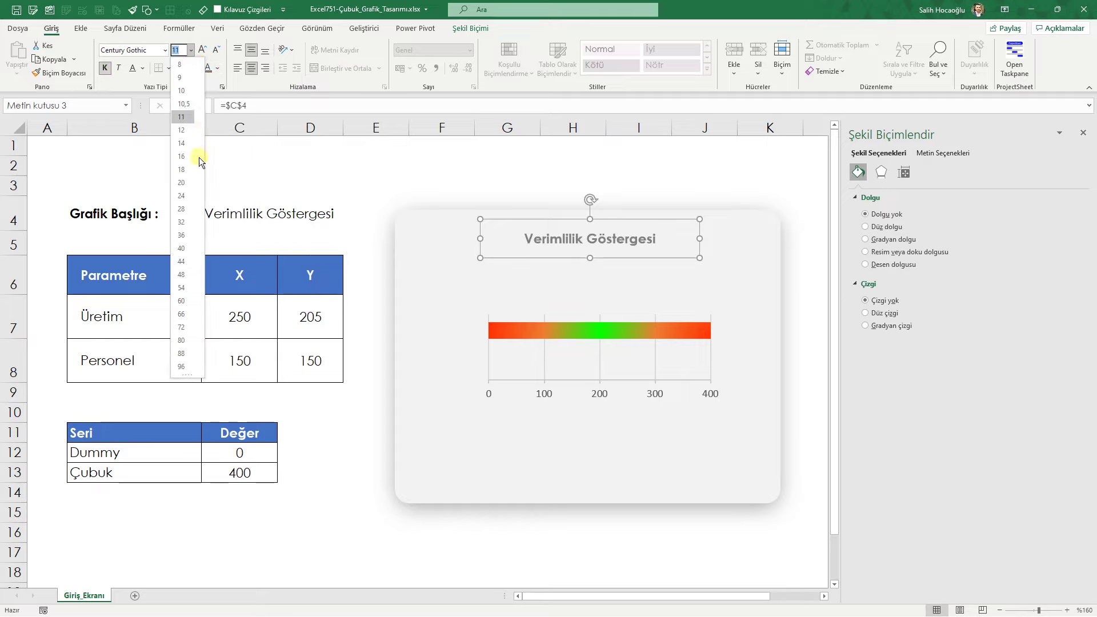
pyautogui.click(188, 185)
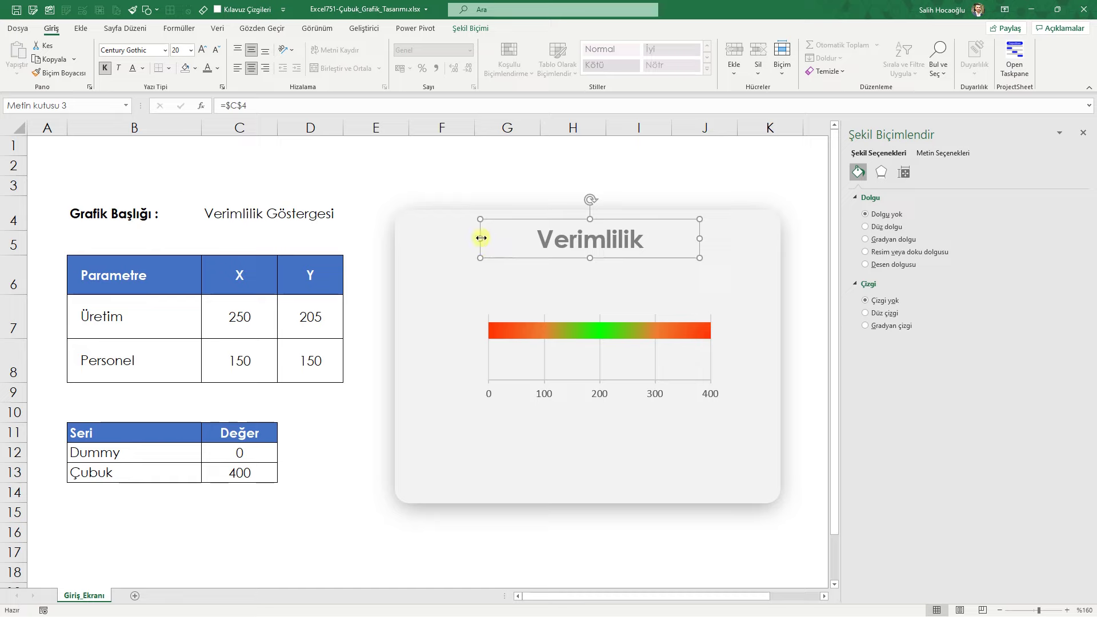
# Widen the title box, place it above the bar, and start widening the plot area left
pyautogui.moveTo(480, 238); pyautogui.dragTo(421, 239)
pyautogui.moveTo(545, 258); pyautogui.dragTo(580, 267)
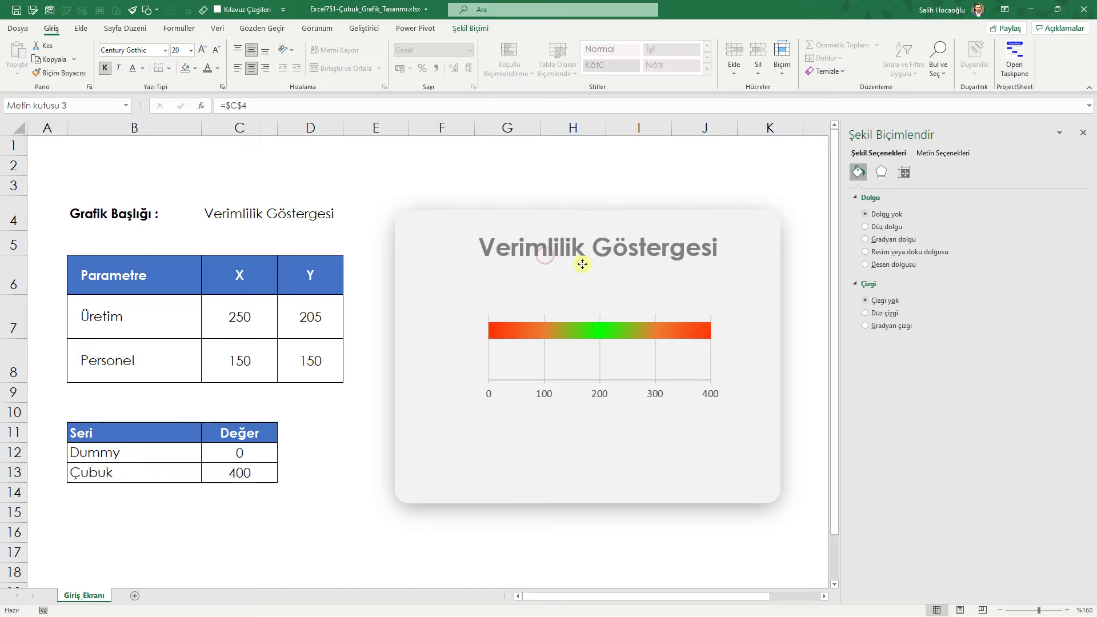
pyautogui.click(476, 348)
pyautogui.moveTo(476, 348); pyautogui.dragTo(477, 347)
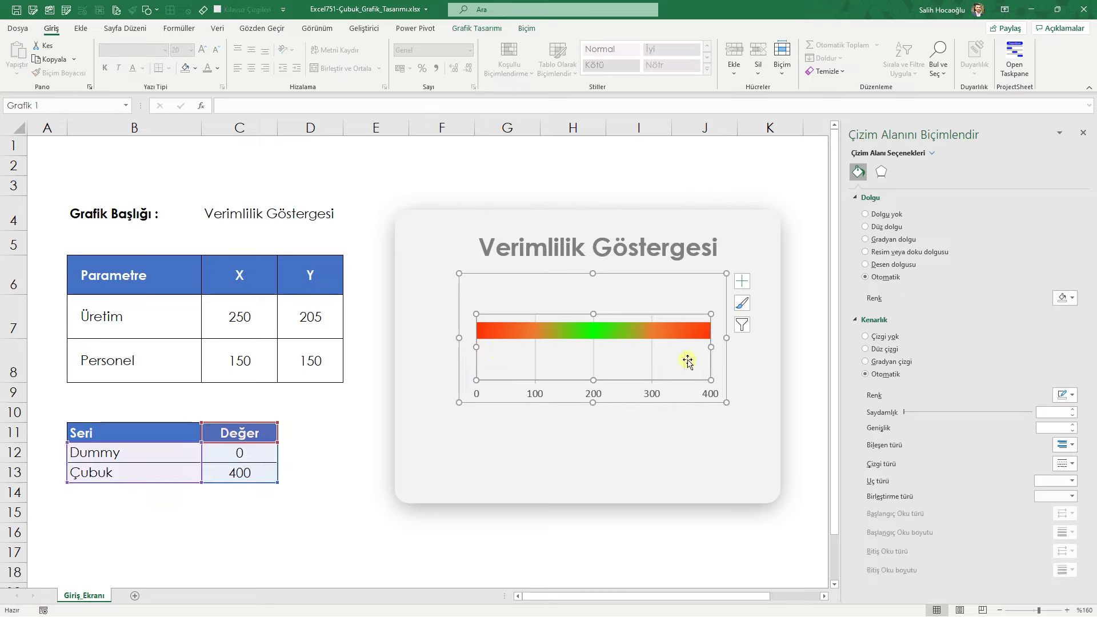
# Stretch the plot area wider to the right, then bring up Select Data (Veri Seç)
pyautogui.moveTo(726, 338); pyautogui.dragTo(740, 339)
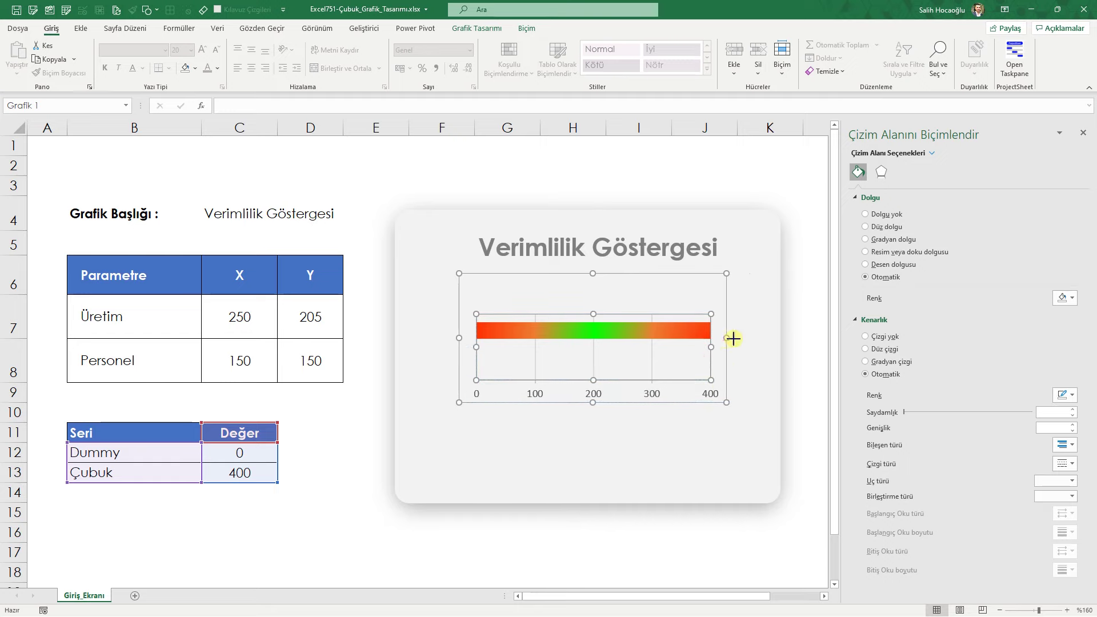
pyautogui.press('Escape')
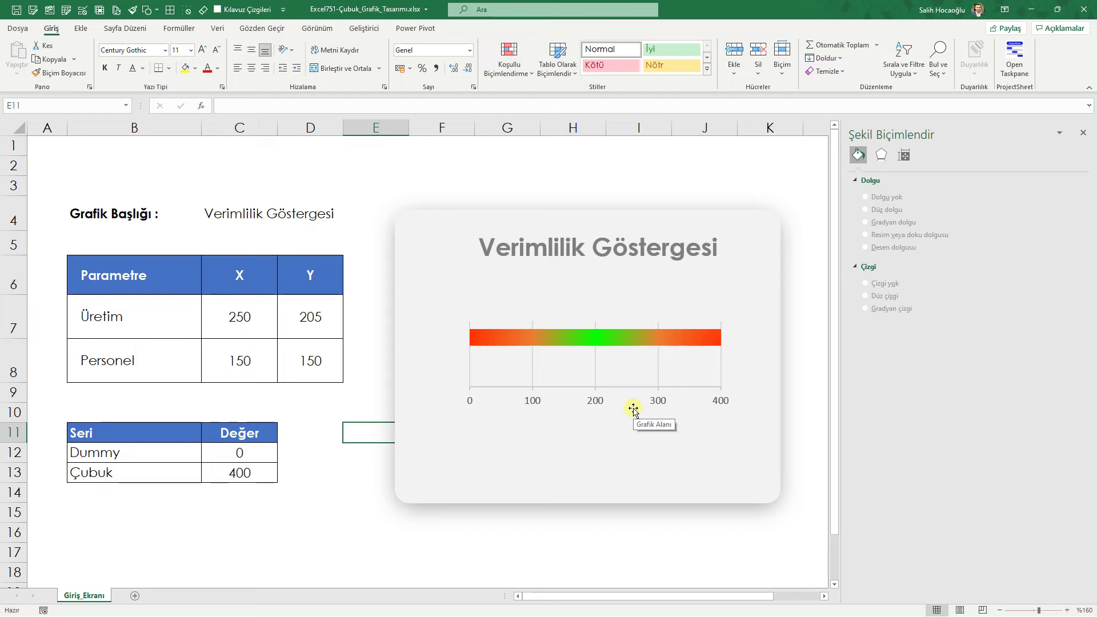
pyautogui.click(538, 321)
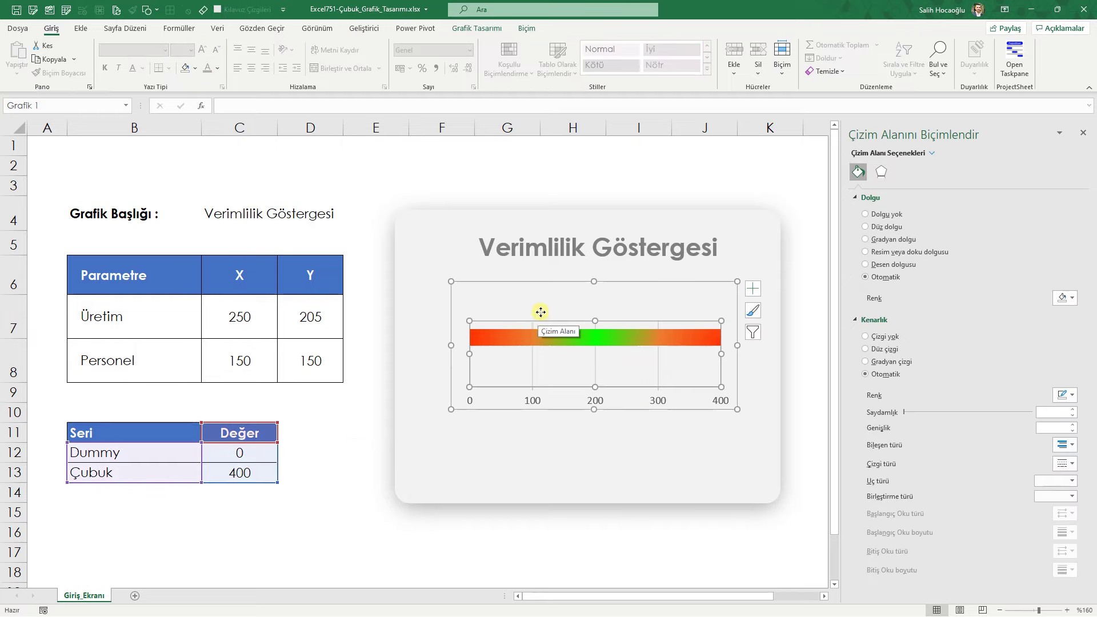
pyautogui.rightClick(549, 321)
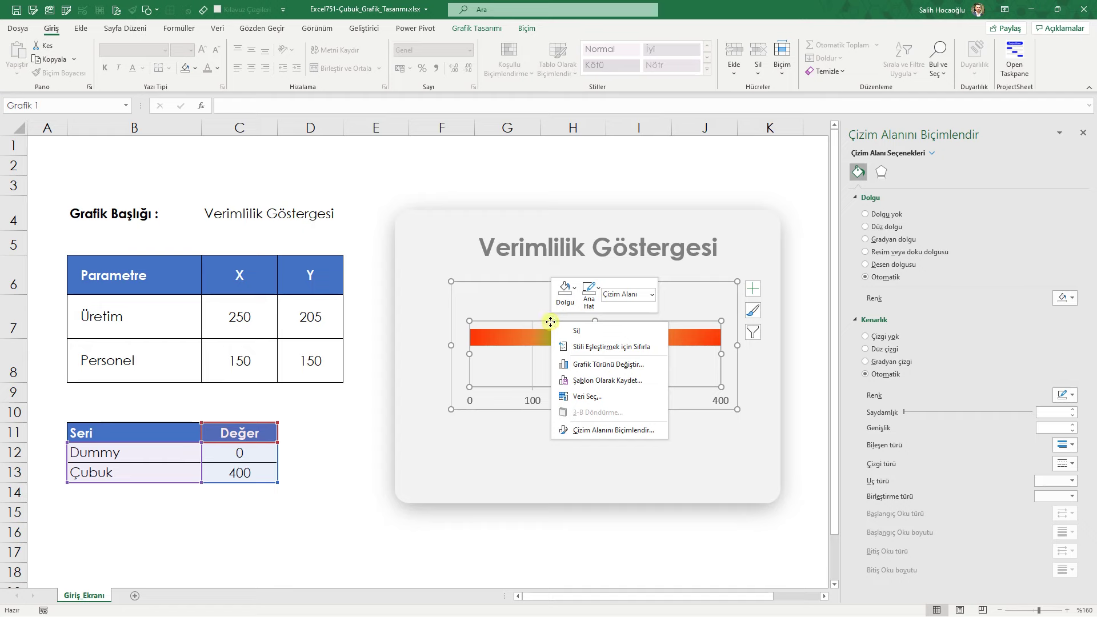
pyautogui.click(589, 396)
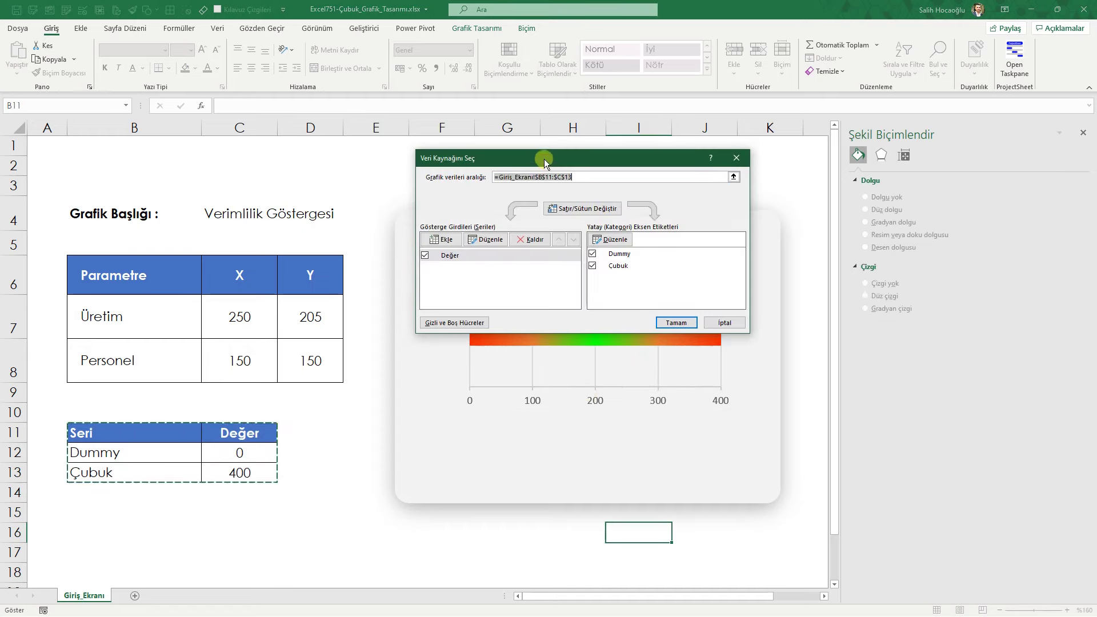
# Add a series named from B7:B8 with values C7:C8 and confirm both dialogs
pyautogui.click(430, 242)
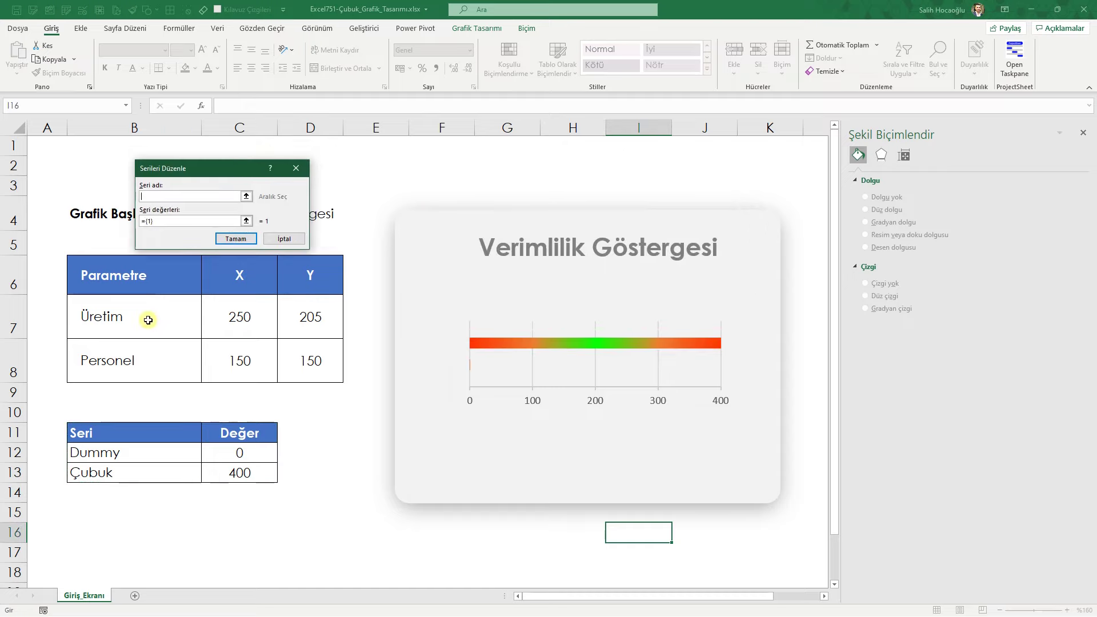
pyautogui.moveTo(156, 321); pyautogui.dragTo(153, 357)
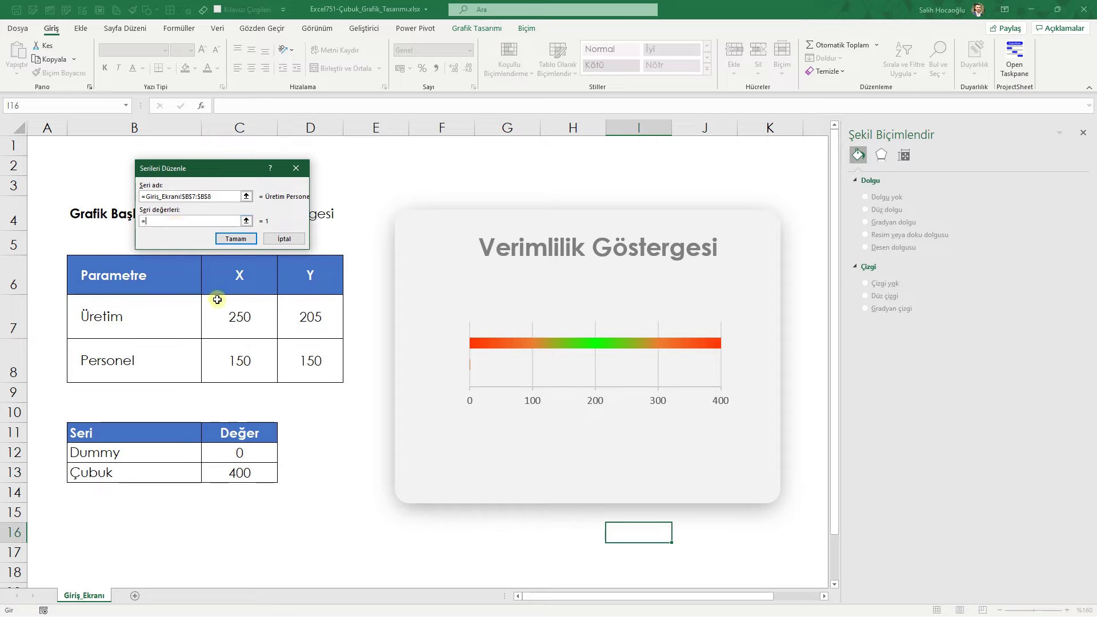
pyautogui.moveTo(217, 300); pyautogui.dragTo(228, 356)
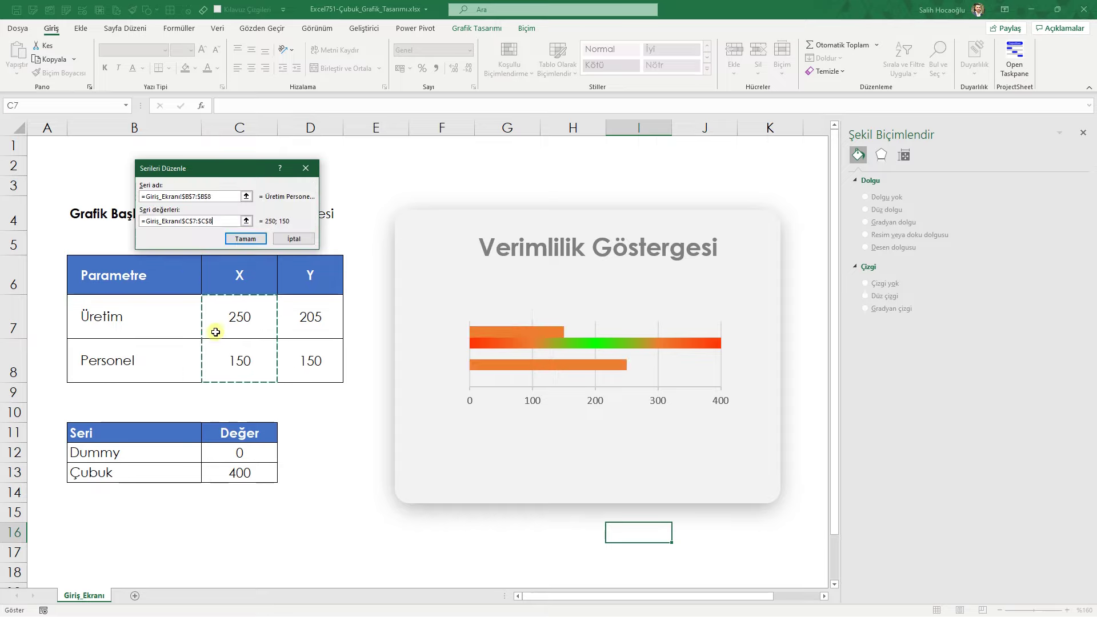
pyautogui.click(249, 240)
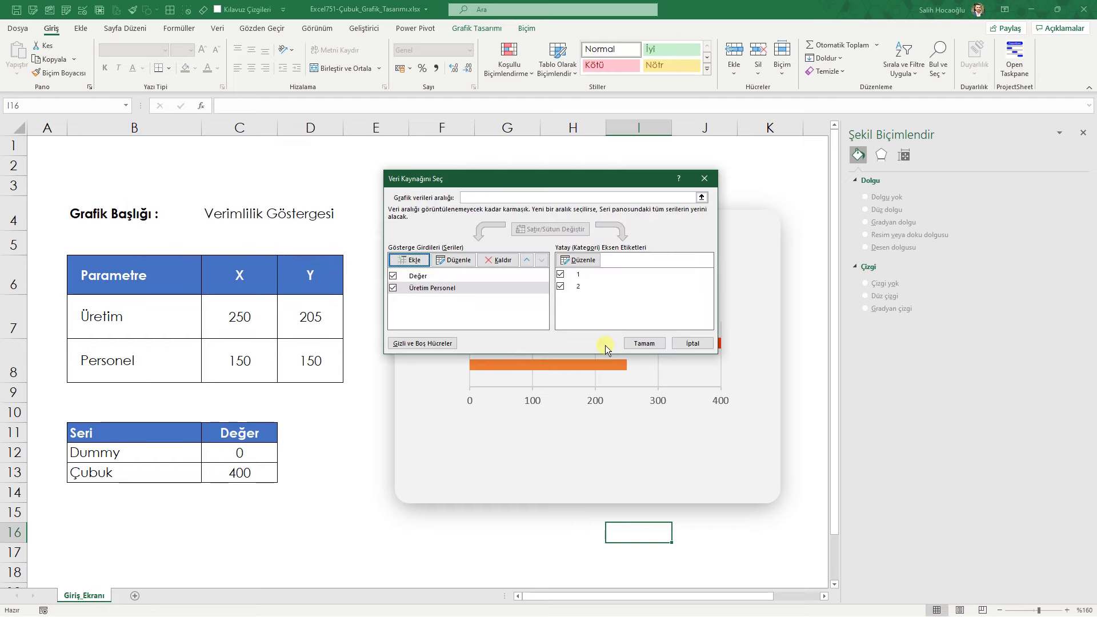
pyautogui.click(651, 343)
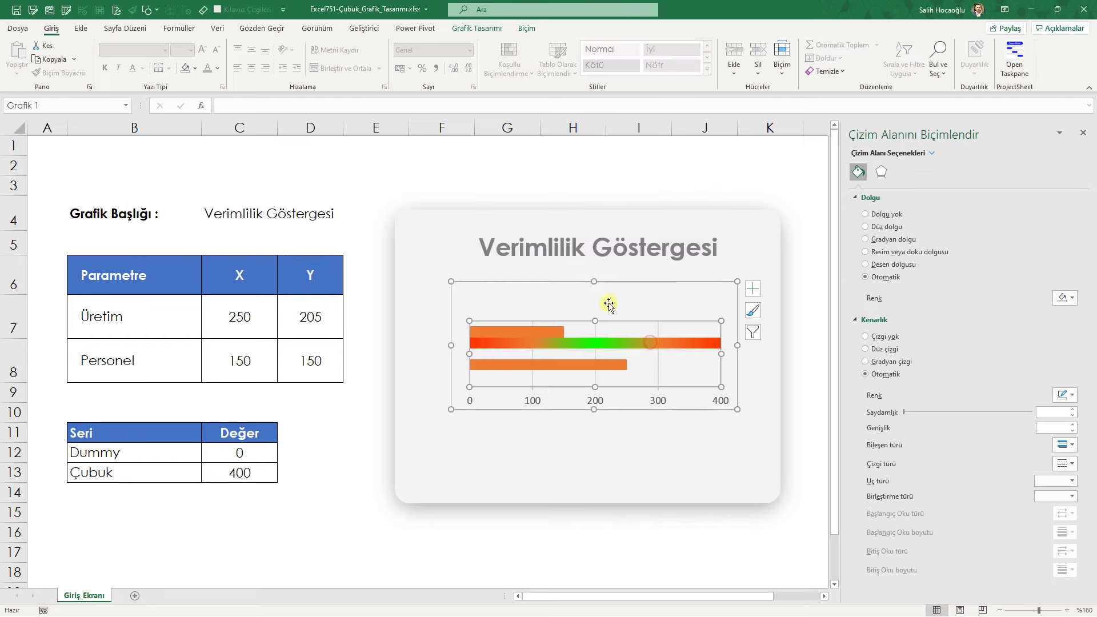
# Switch the chart to a Combo type with Değer as clustered bars
pyautogui.rightClick(524, 282)
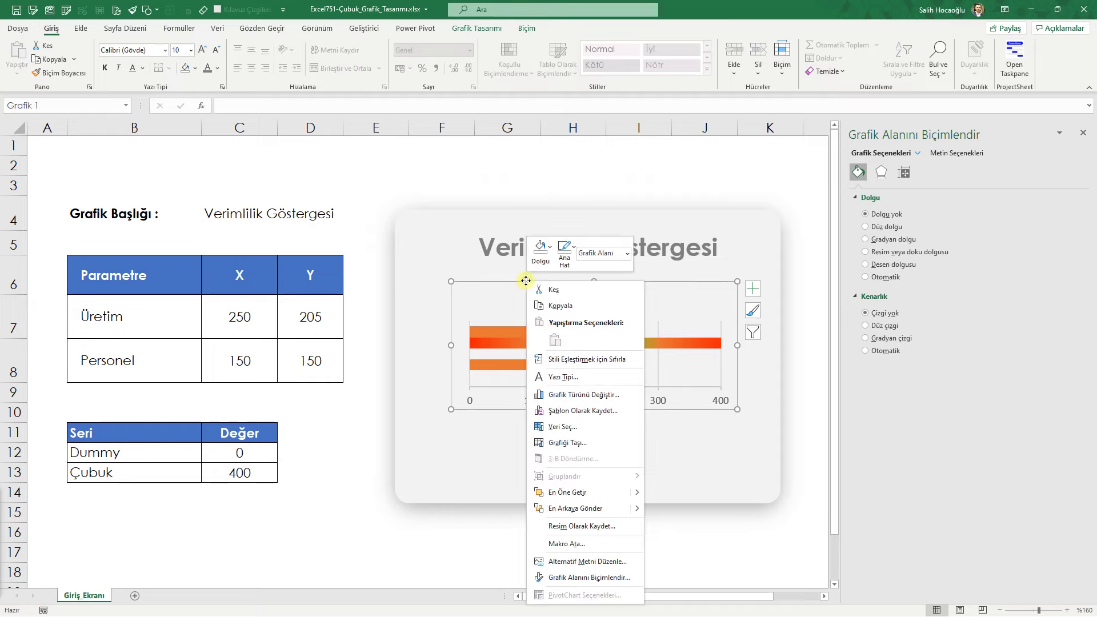
pyautogui.click(588, 395)
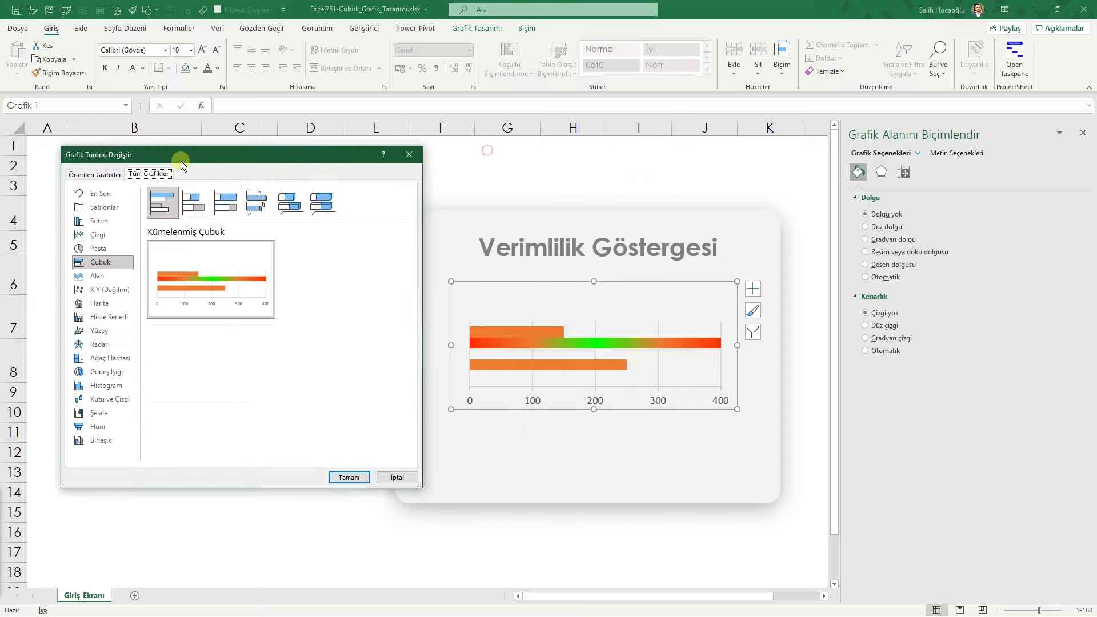
pyautogui.moveTo(181, 160); pyautogui.dragTo(159, 165)
pyautogui.click(80, 446)
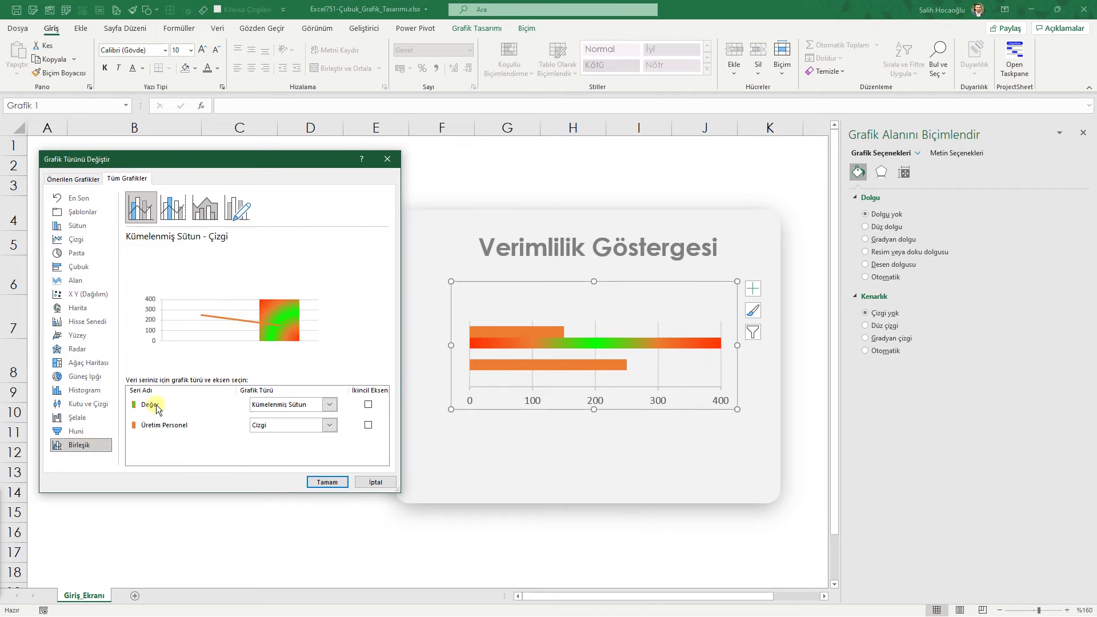
pyautogui.click(331, 405)
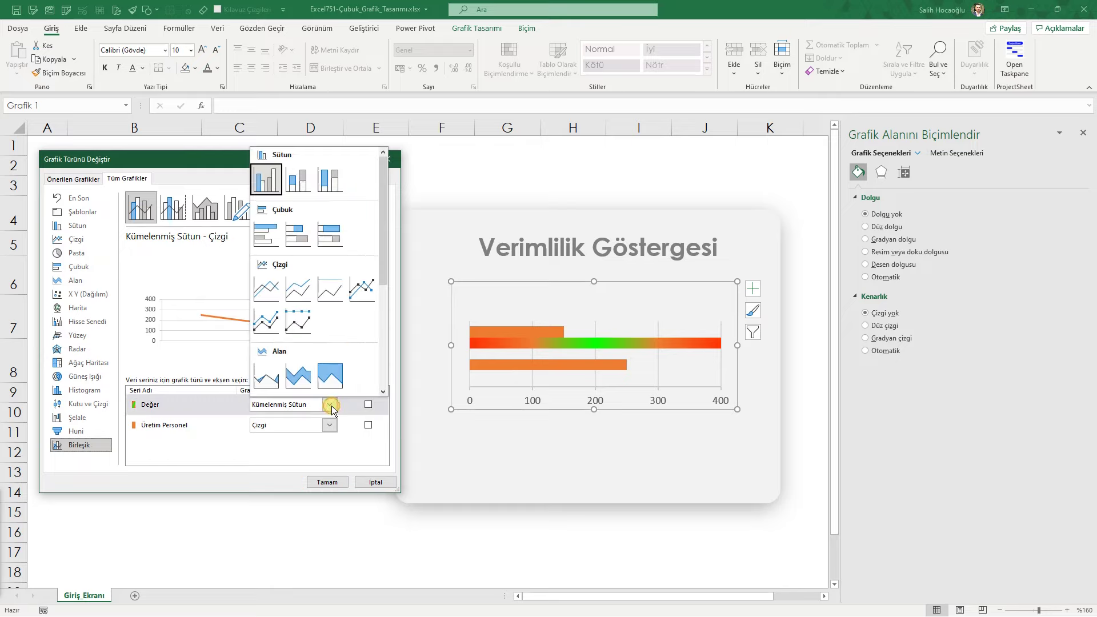
pyautogui.click(268, 234)
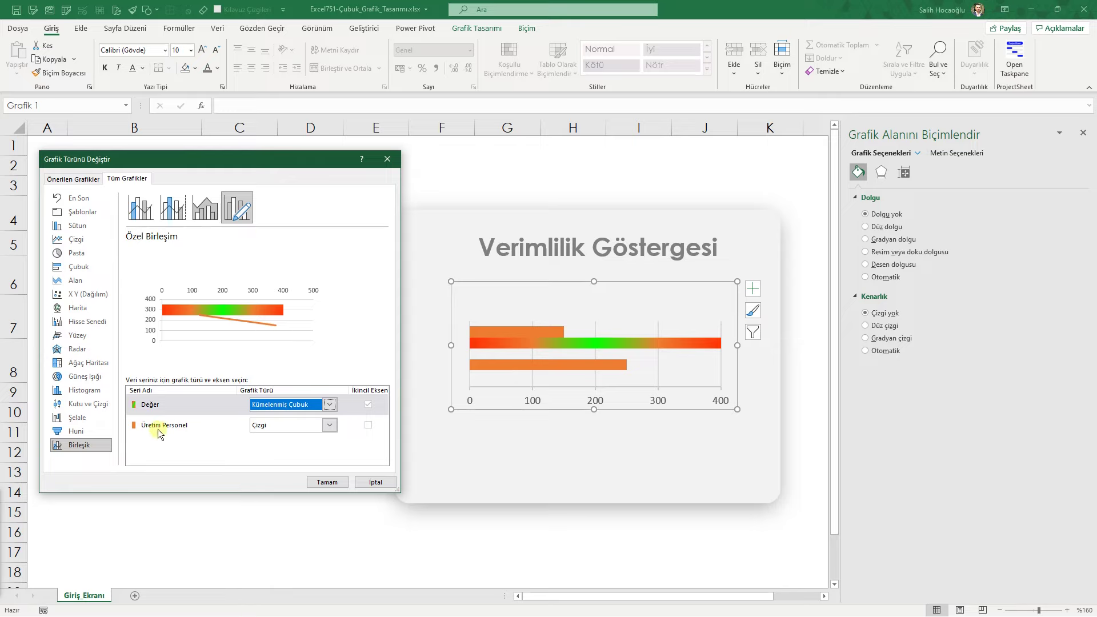
# Make Üretim Personel a scatter series, apply the combo, and reopen Select Data
pyautogui.click(329, 426)
pyautogui.moveTo(383, 297); pyautogui.dragTo(382, 406)
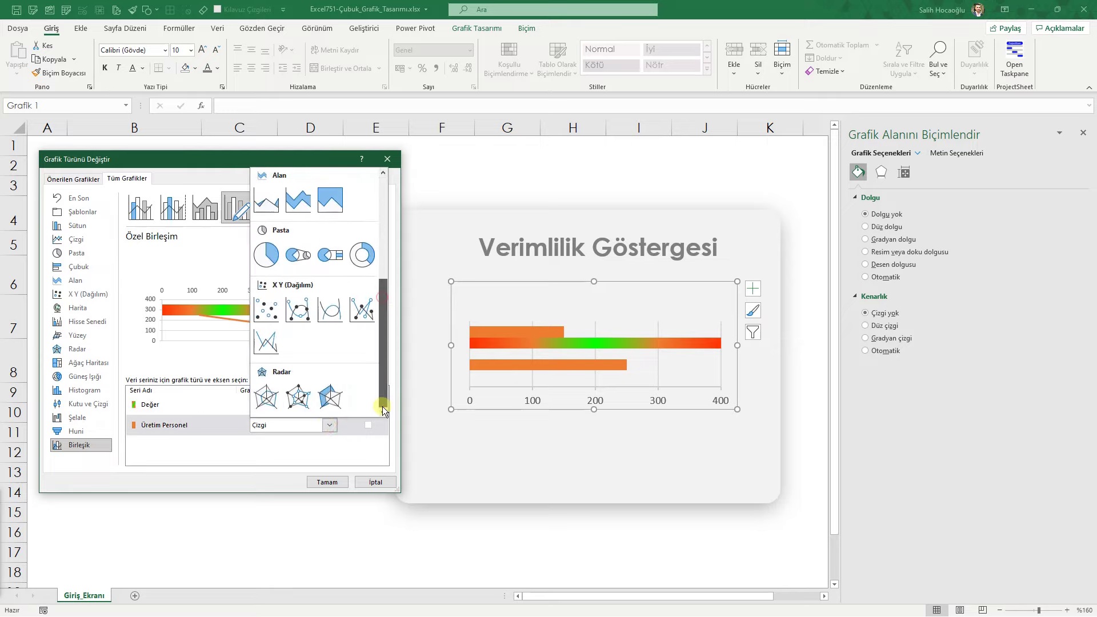
pyautogui.click(267, 309)
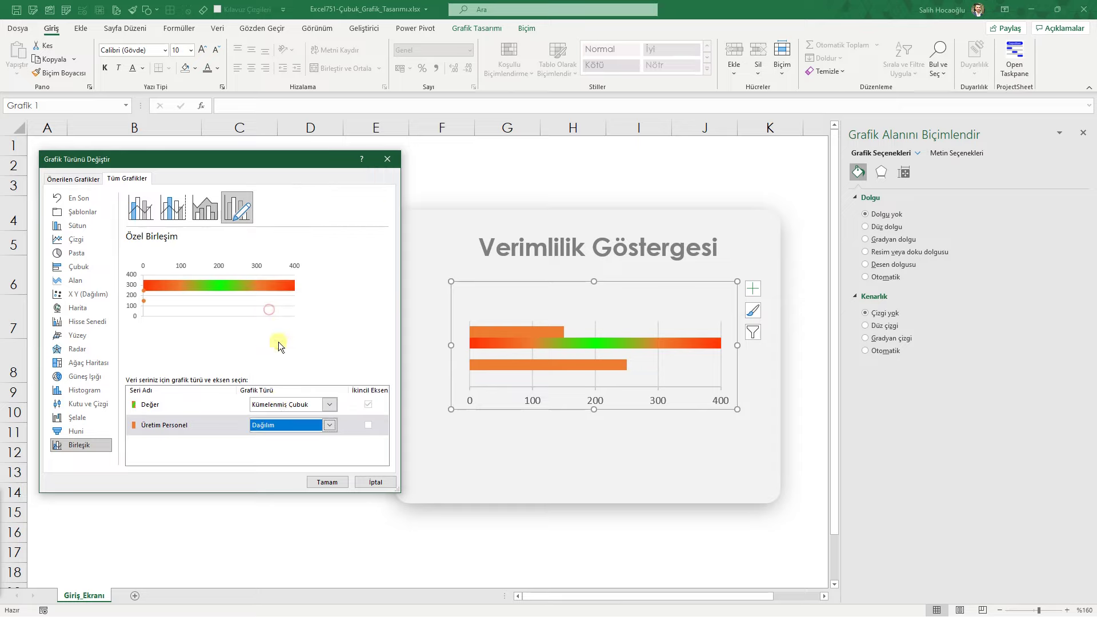
pyautogui.click(329, 482)
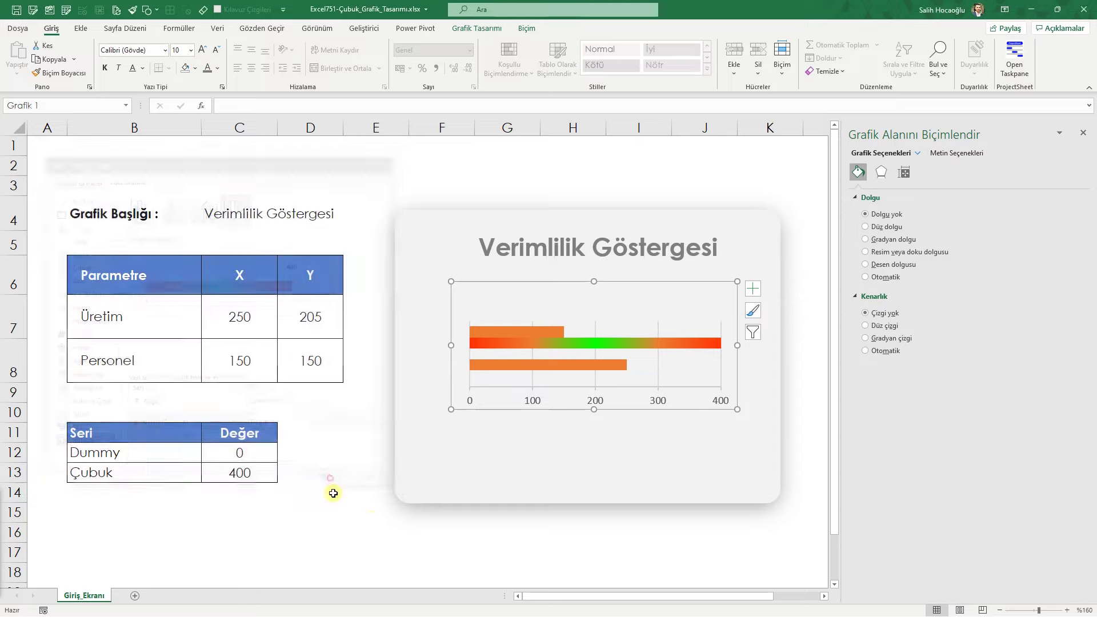
pyautogui.rightClick(556, 283)
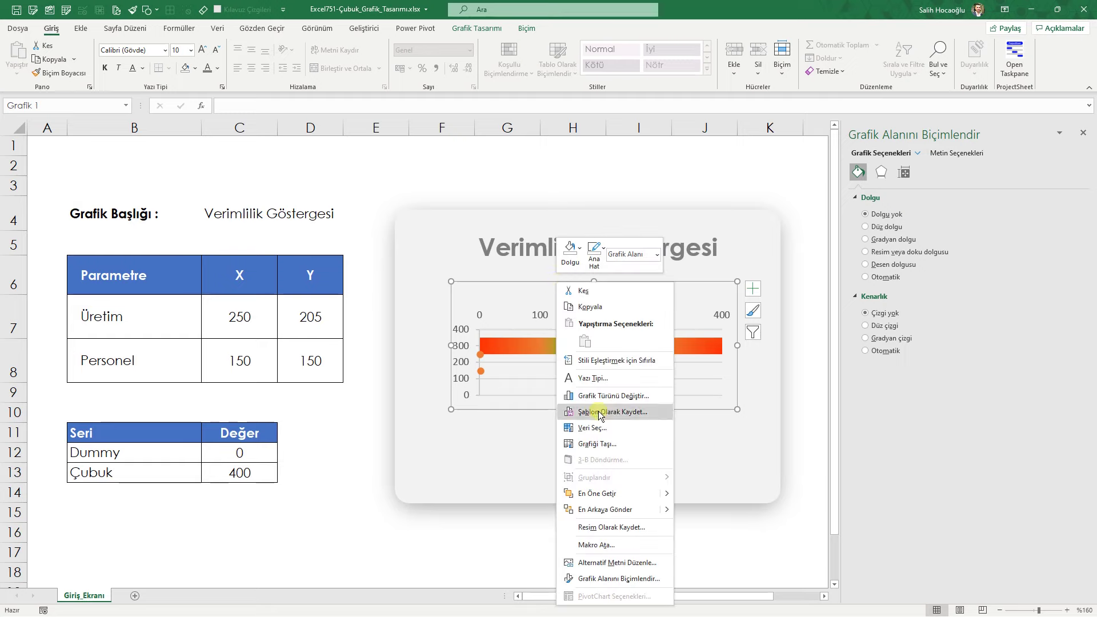
pyautogui.click(600, 428)
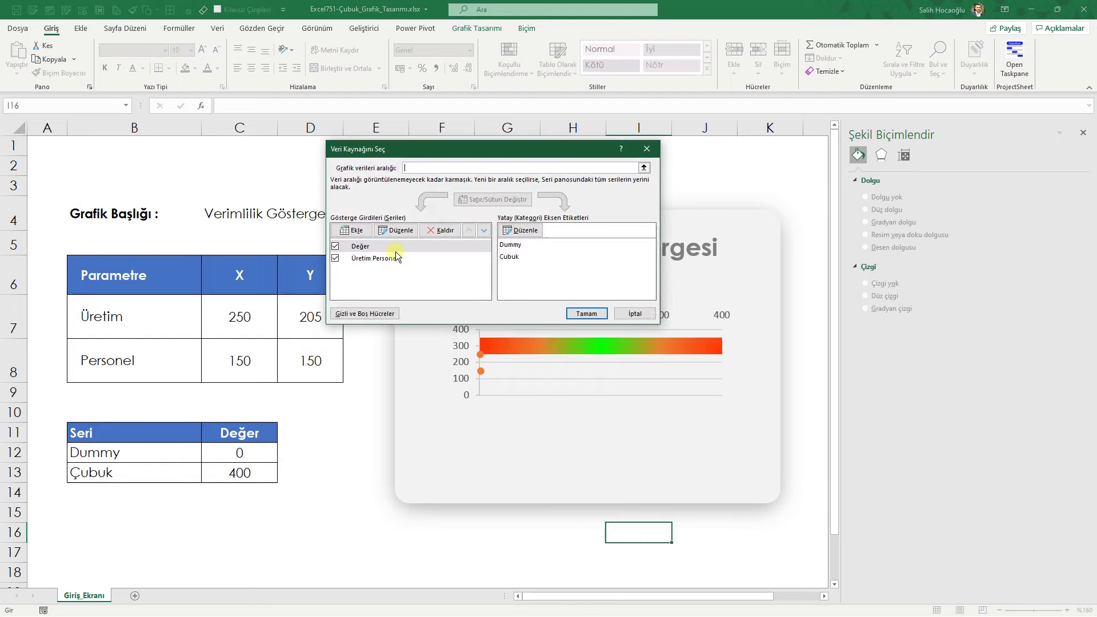
# Set the Üretim Personel series X values to C7:C8 and Y values to D7:D8
pyautogui.click(386, 258)
pyautogui.click(395, 231)
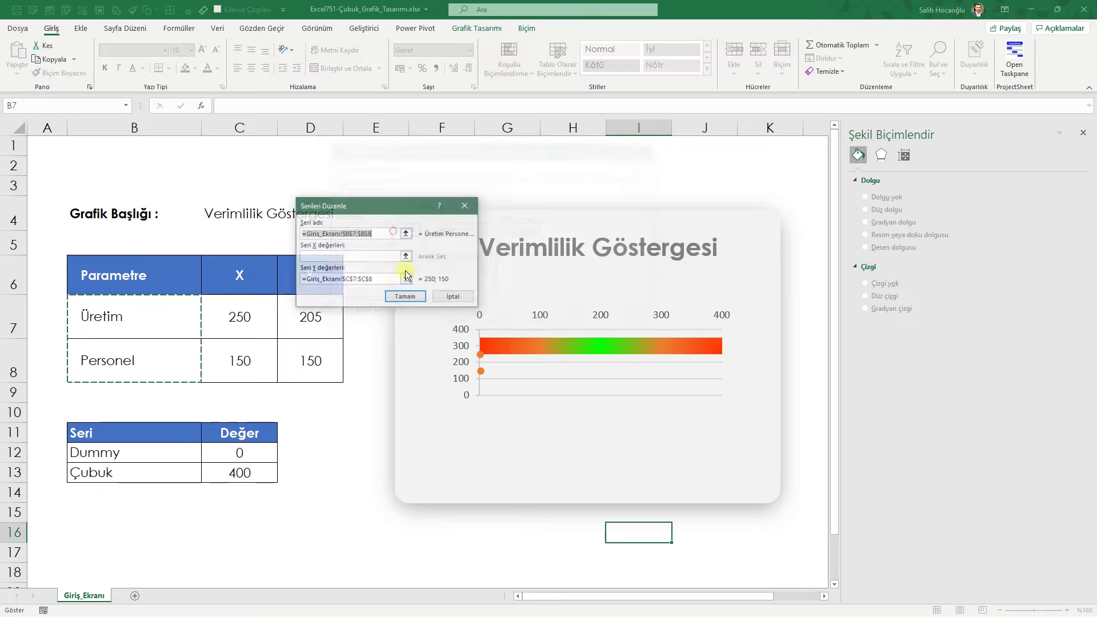
pyautogui.moveTo(355, 210); pyautogui.dragTo(428, 197)
pyautogui.click(393, 245)
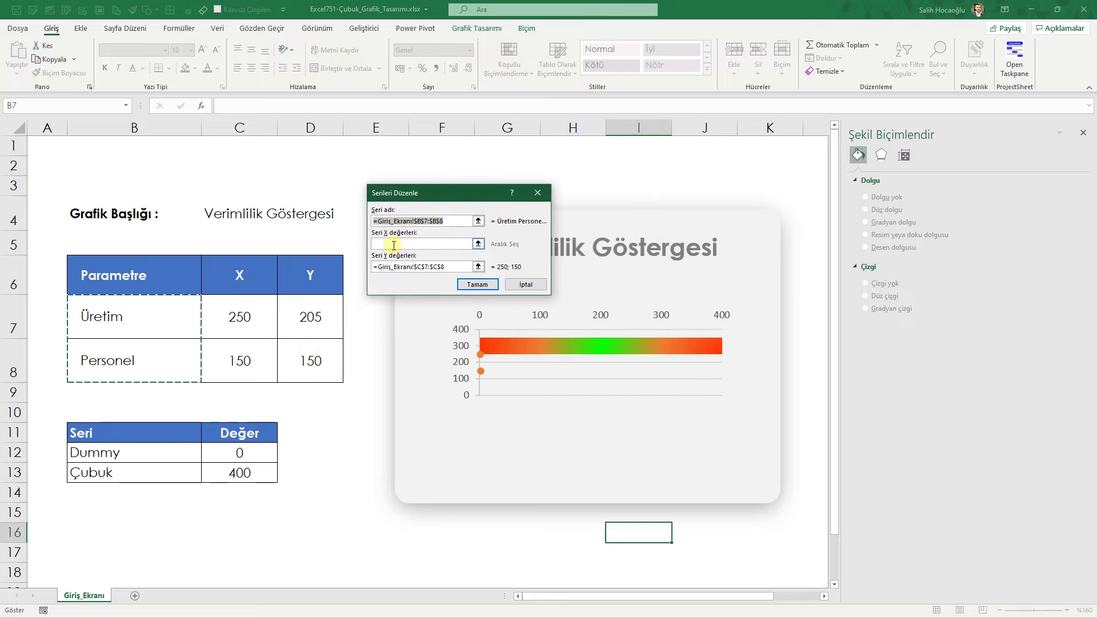
pyautogui.moveTo(274, 317); pyautogui.dragTo(262, 354)
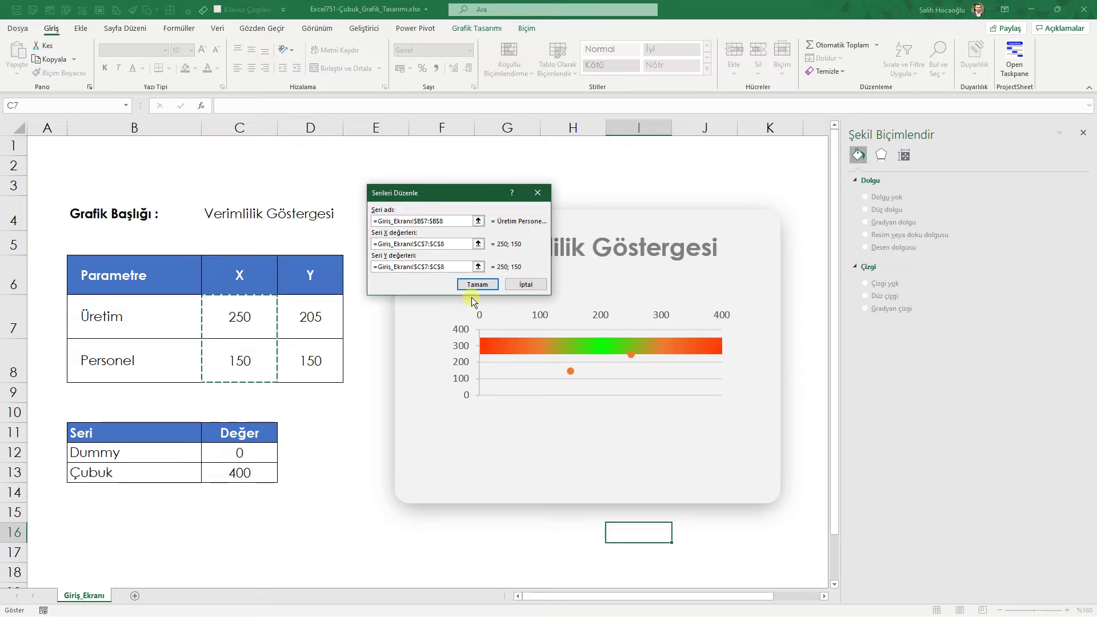
pyautogui.doubleClick(381, 270)
pyautogui.write('G')
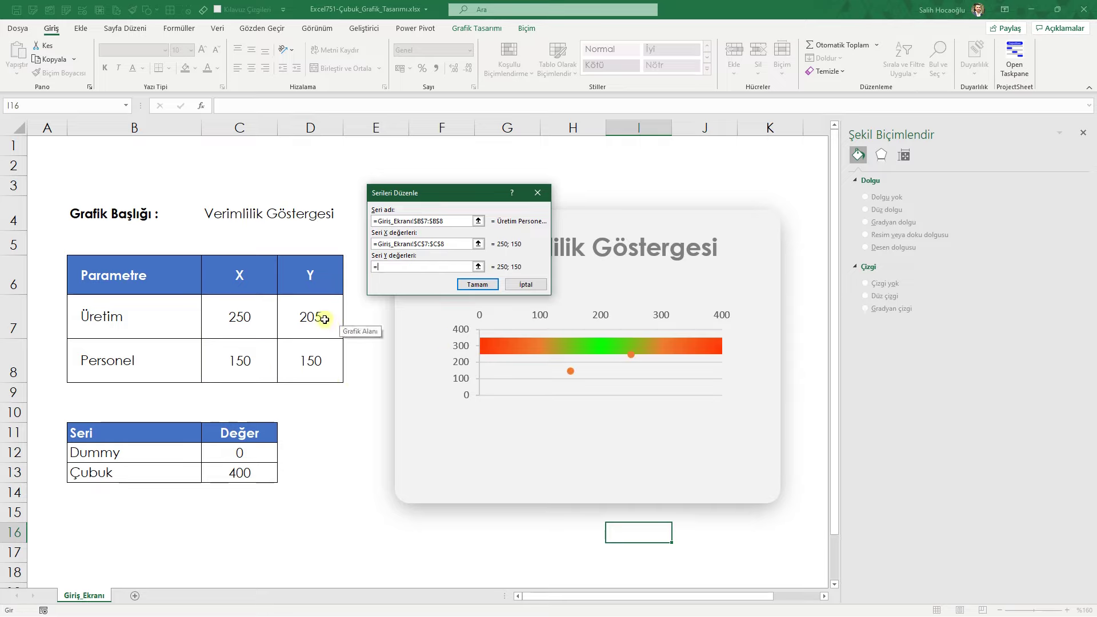
pyautogui.moveTo(326, 314); pyautogui.dragTo(320, 359)
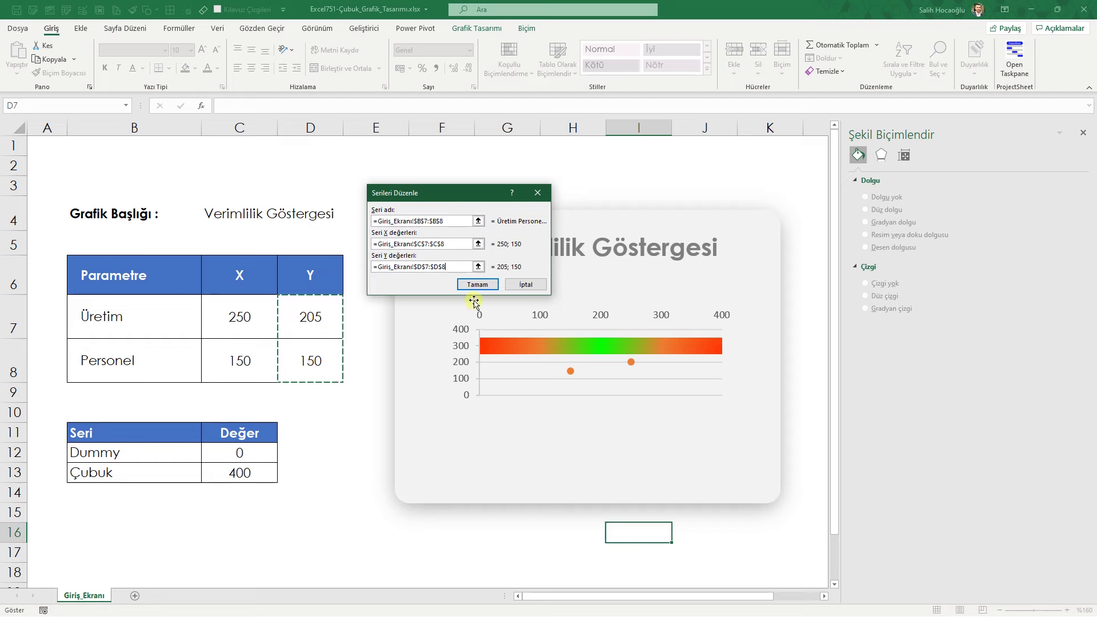
pyautogui.click(480, 285)
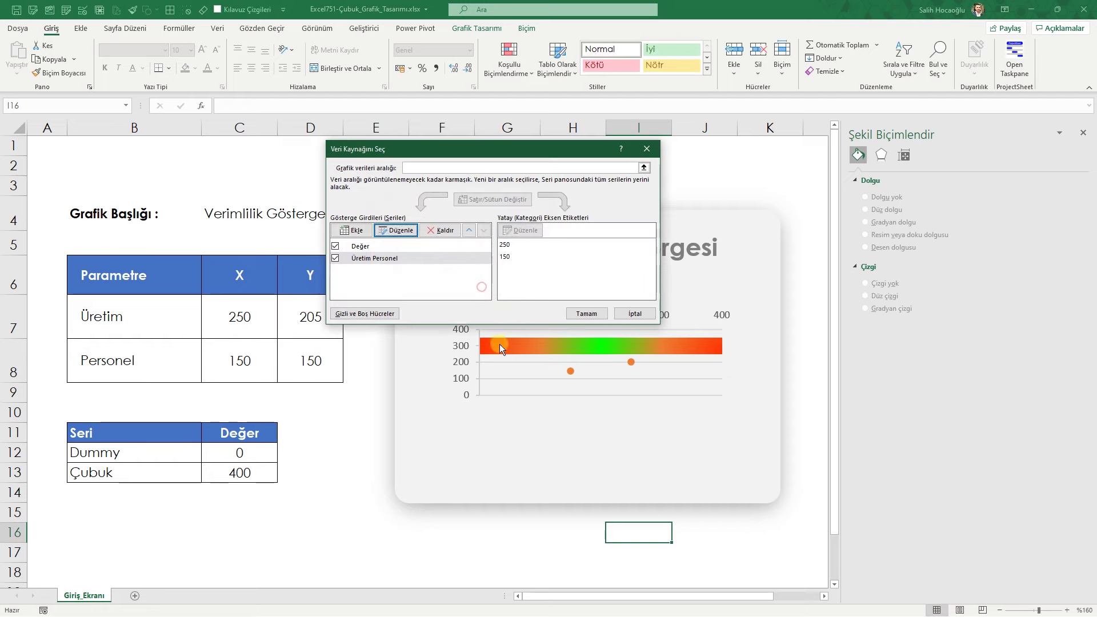
pyautogui.click(588, 315)
# Set the horizontal axis label position to Low so labels sit at the bottom
pyautogui.click(596, 316)
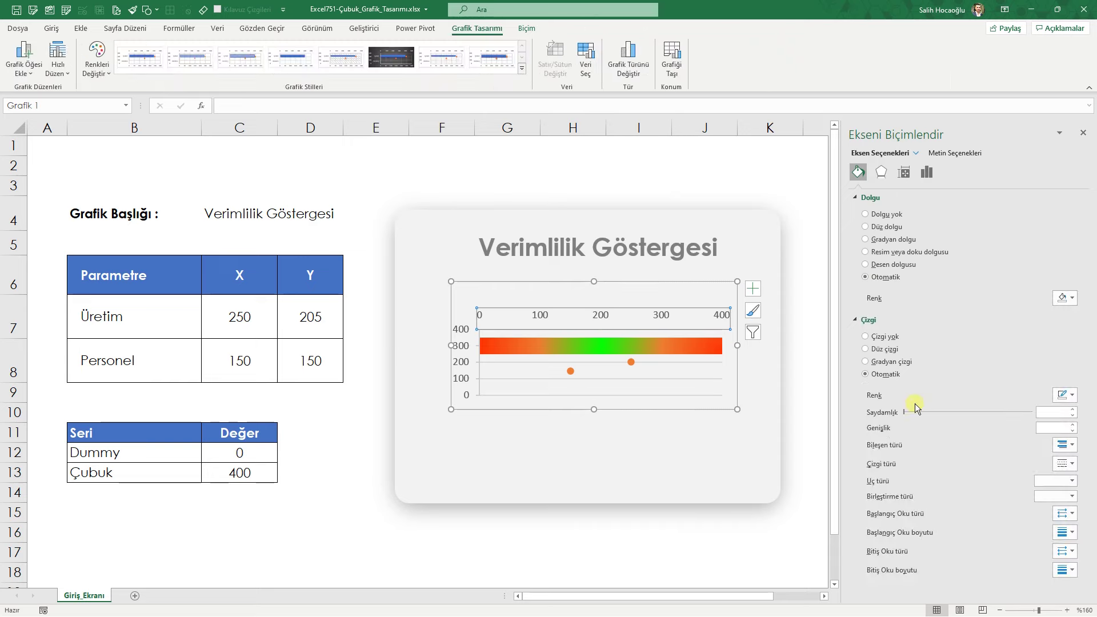
pyautogui.click(927, 174)
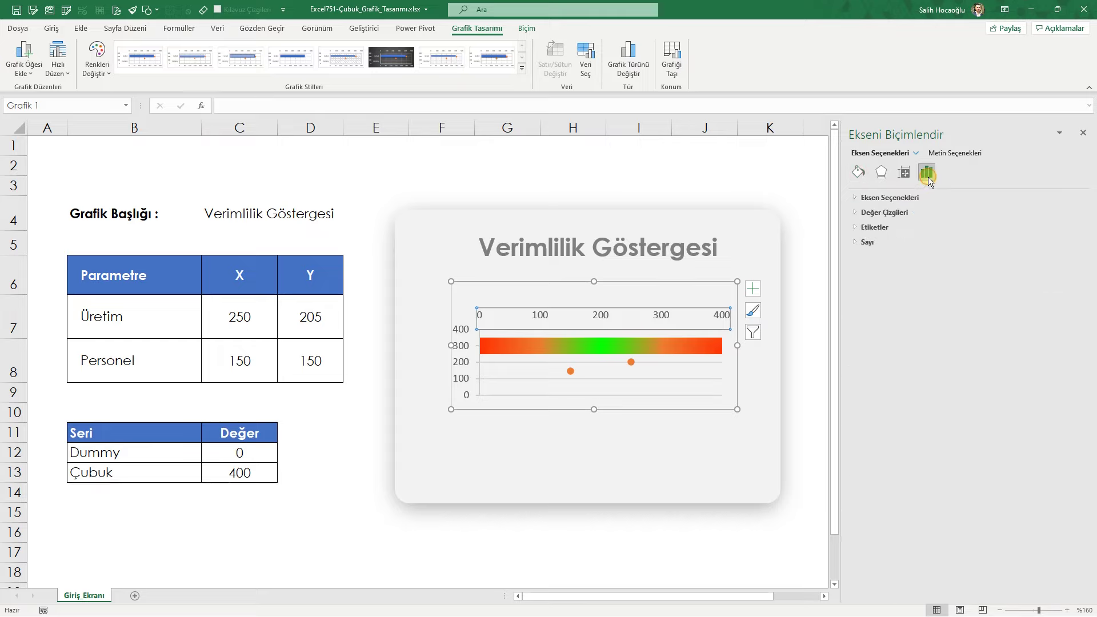
pyautogui.click(858, 227)
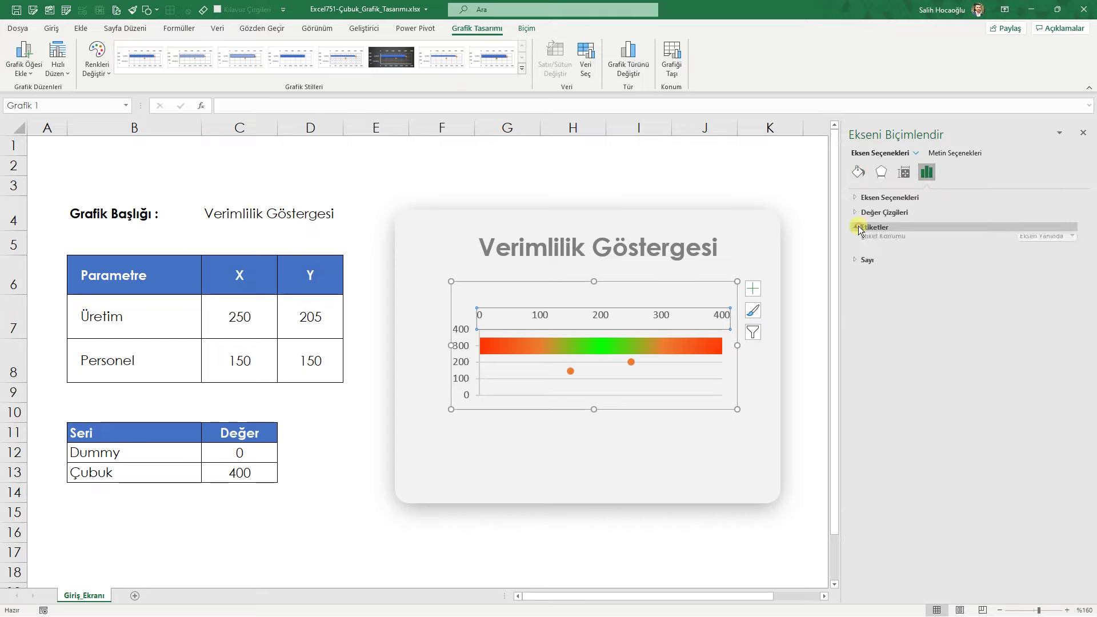
pyautogui.click(1073, 242)
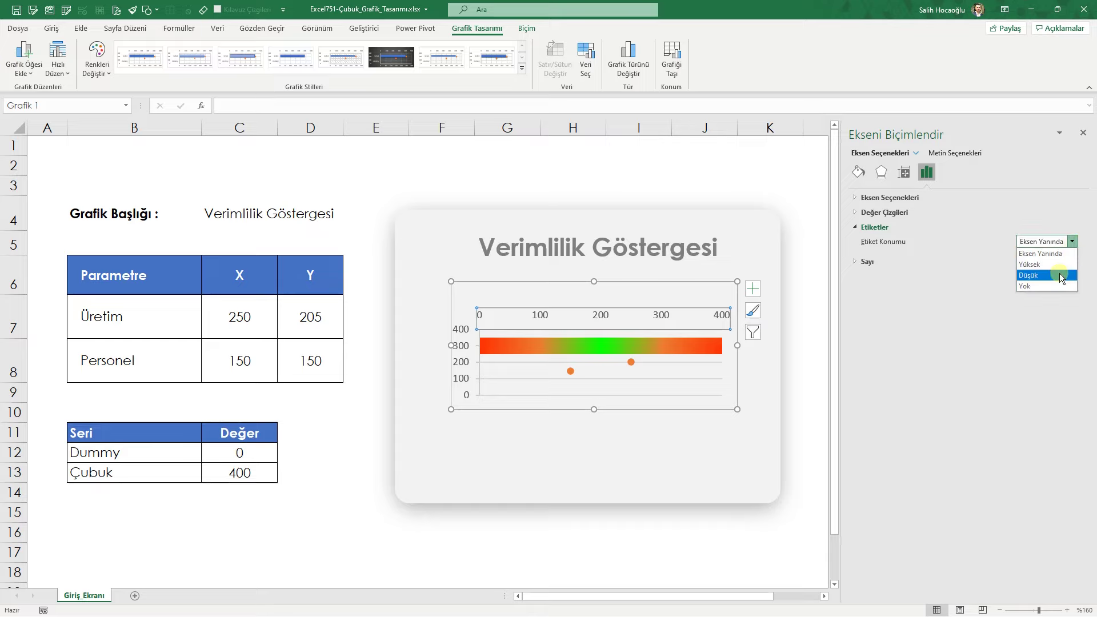
pyautogui.click(1060, 274)
# Fix the vertical axis bounds at minimum 0 and maximum 200
pyautogui.click(466, 358)
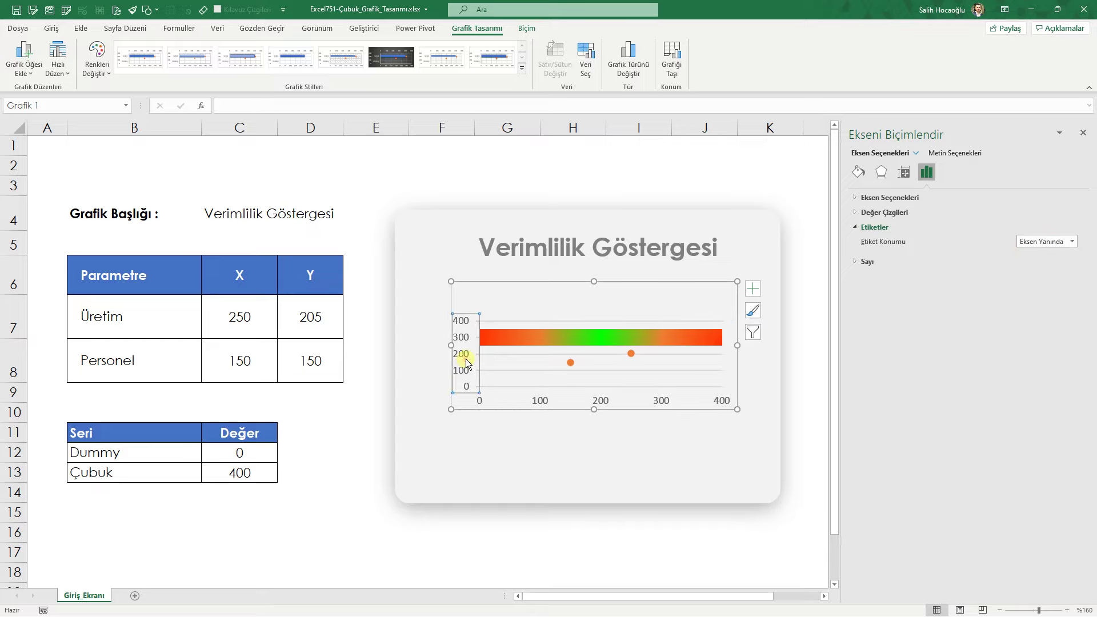
pyautogui.click(857, 197)
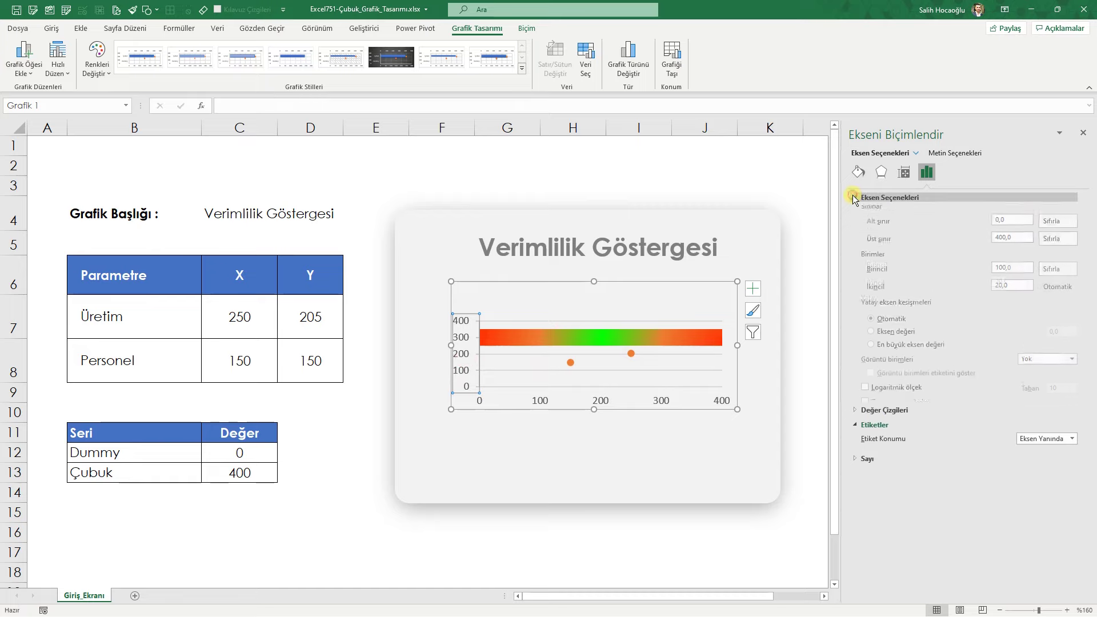
pyautogui.doubleClick(1016, 241)
pyautogui.press('Delete')
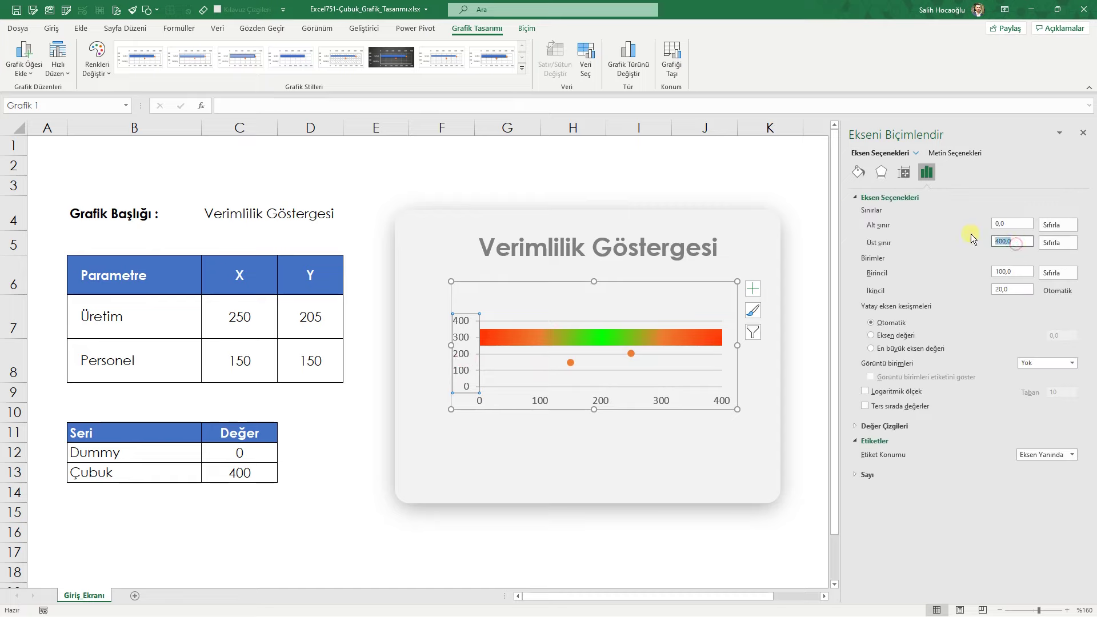
pyautogui.press('Return')
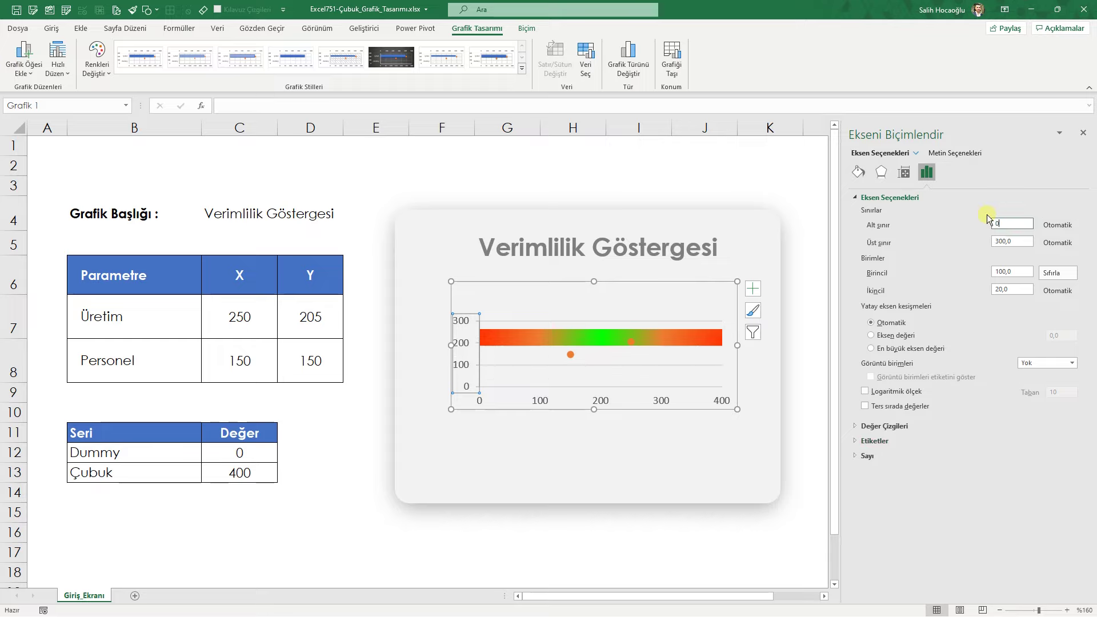
pyautogui.write('0')
pyautogui.doubleClick(1022, 241)
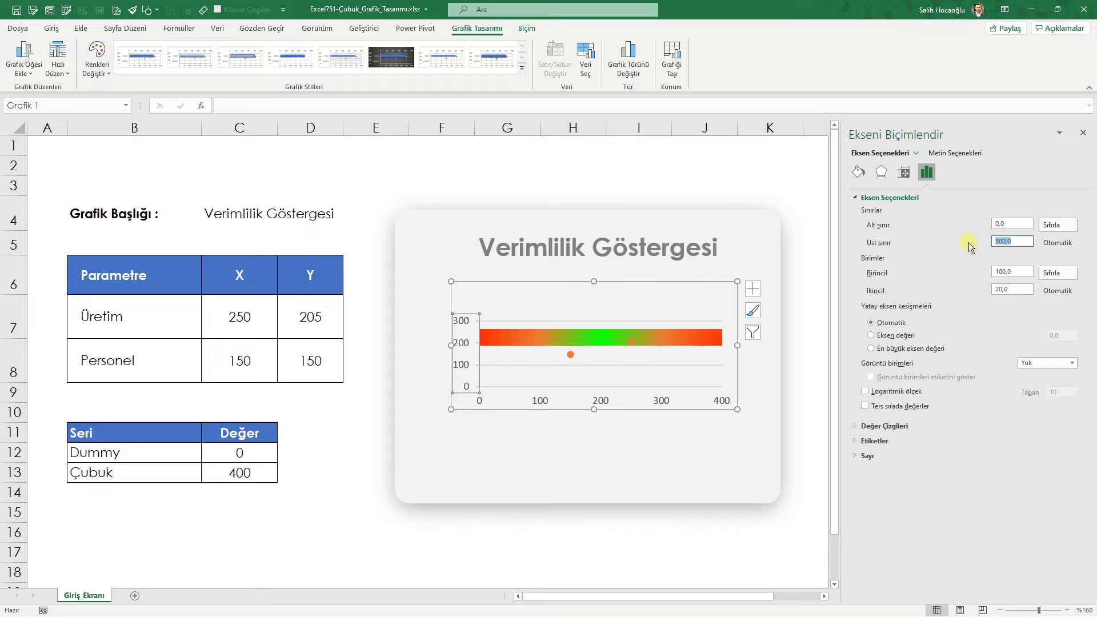
pyautogui.write('200')
pyautogui.press('Return')
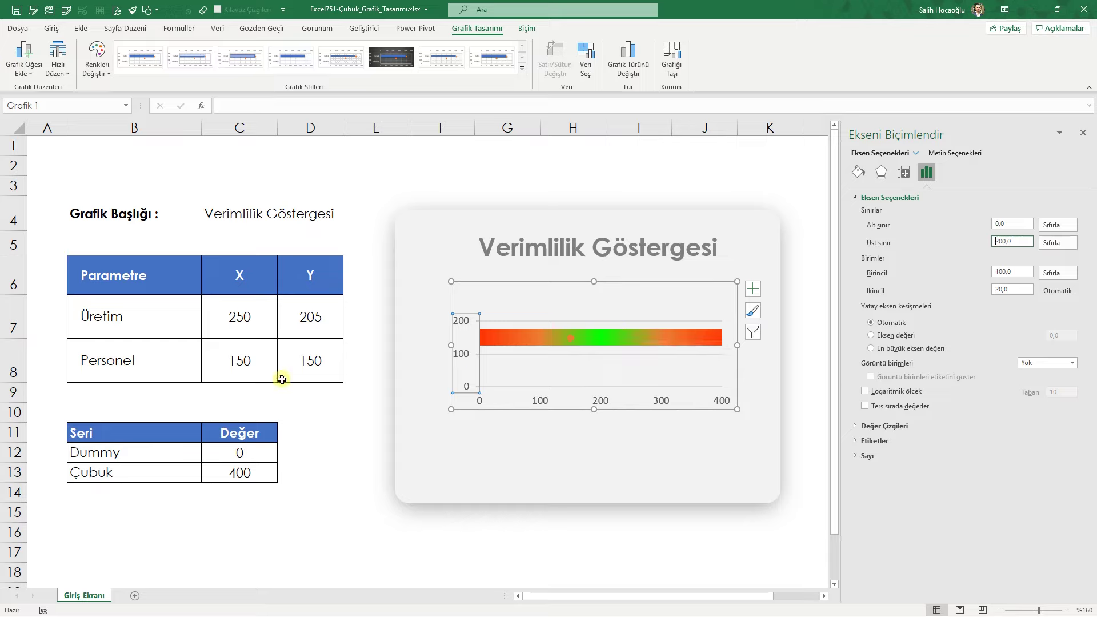
pyautogui.click(253, 321)
pyautogui.click(306, 335)
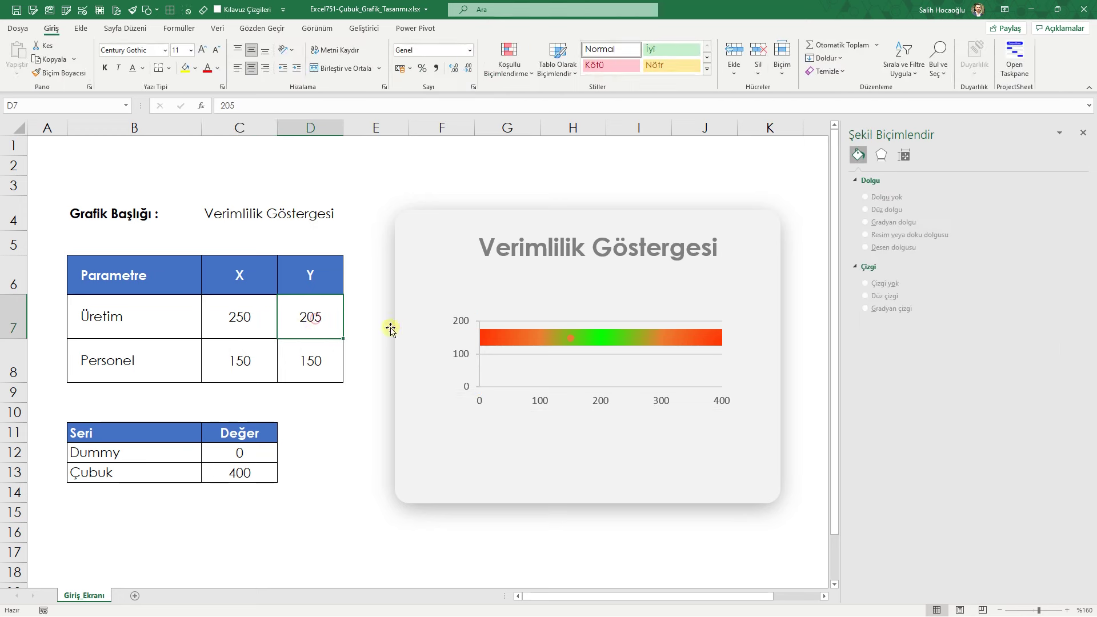
# Enter 200 in D7 and 115 in D8, correcting an initial 125
pyautogui.write('200')
pyautogui.press('Return')
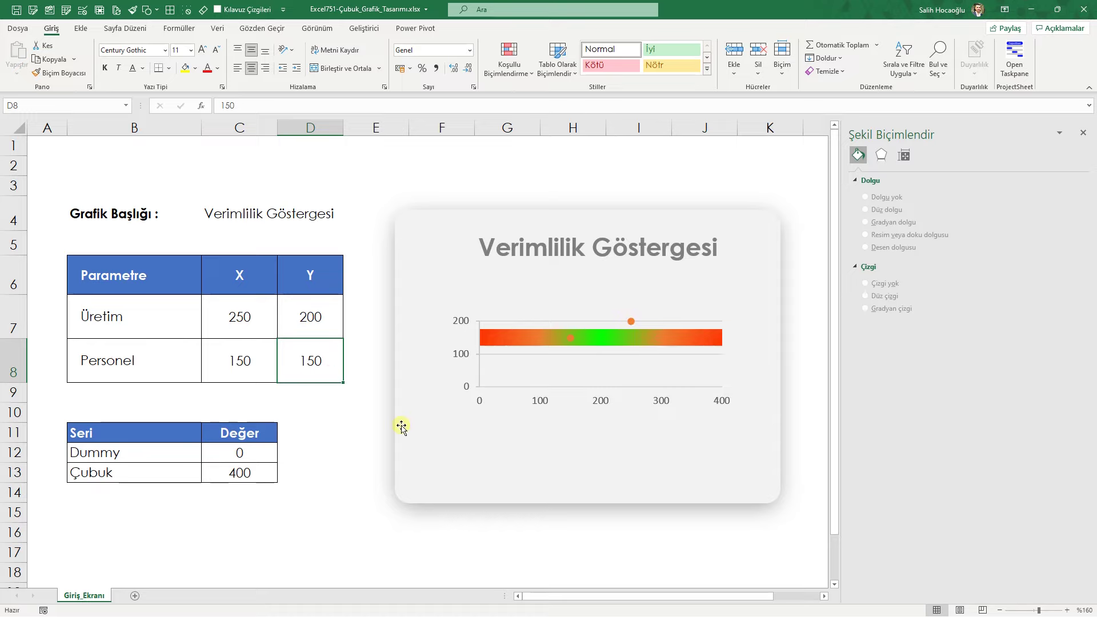
pyautogui.write('125')
pyautogui.press('Return')
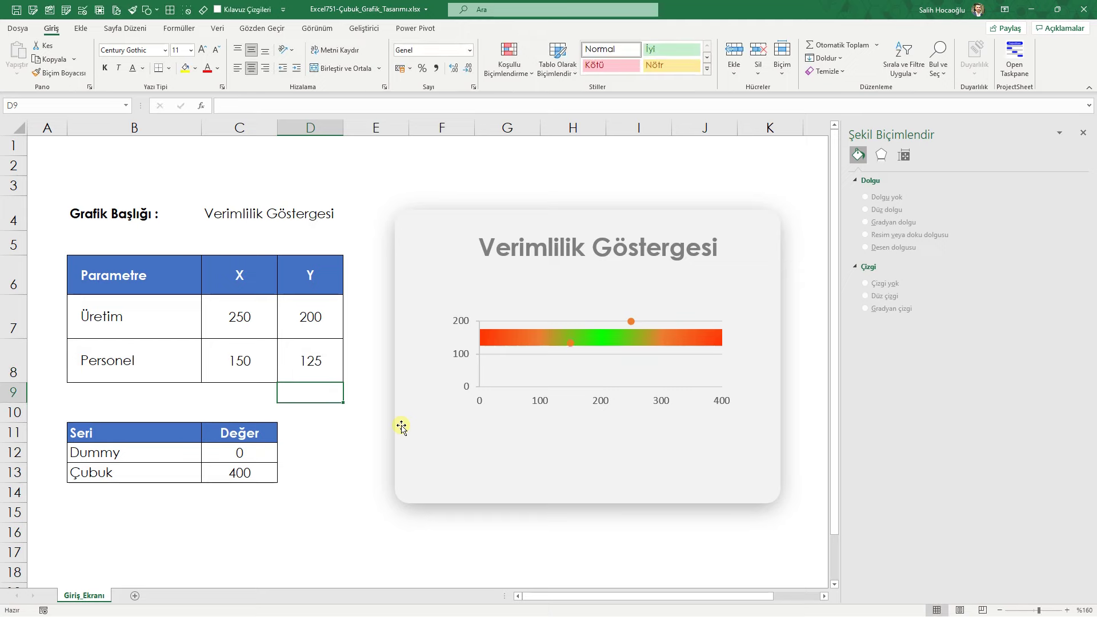
pyautogui.click(327, 365)
pyautogui.write('115')
pyautogui.press('Return')
# Set C7 to 305, undo a 250 entered in C8, and narrow the Format pane
pyautogui.click(248, 330)
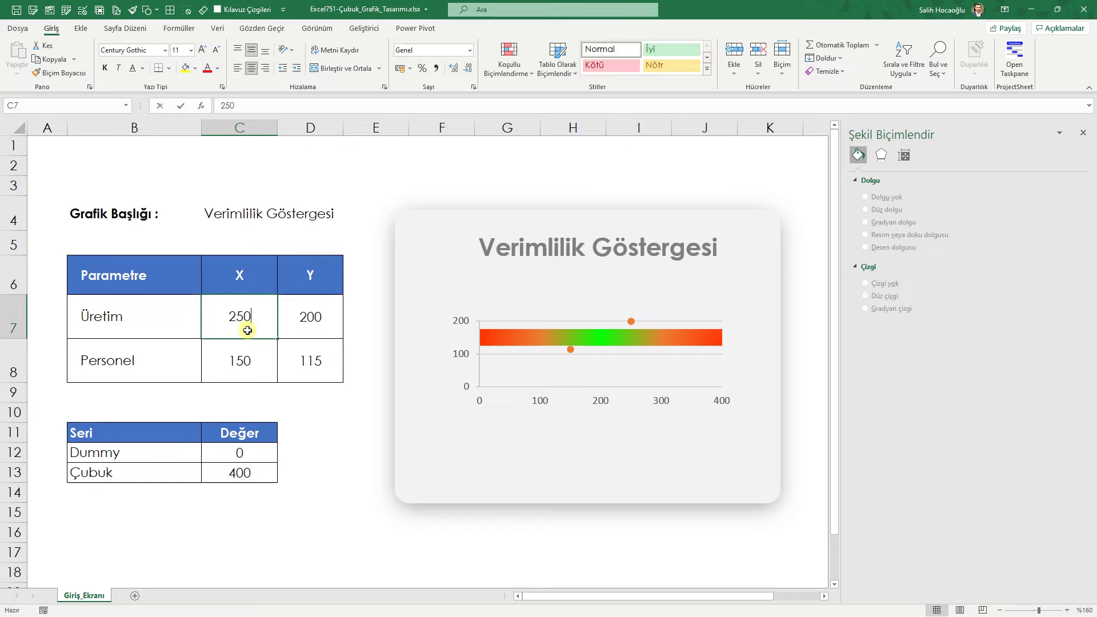
pyautogui.write('305')
pyautogui.press('Return')
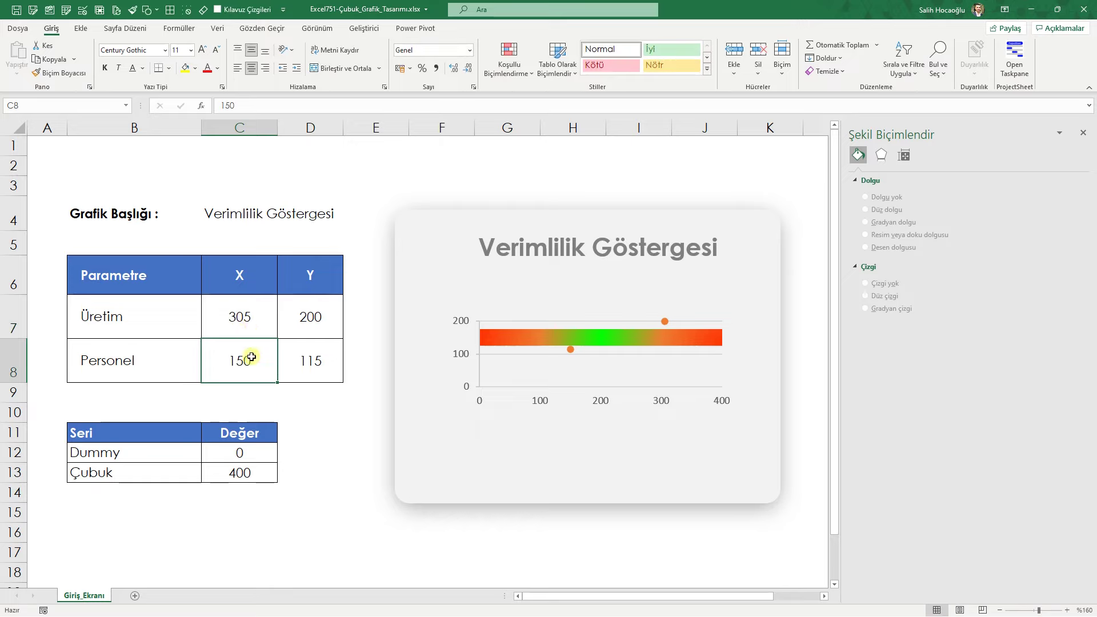
pyautogui.write('250')
pyautogui.press('Return')
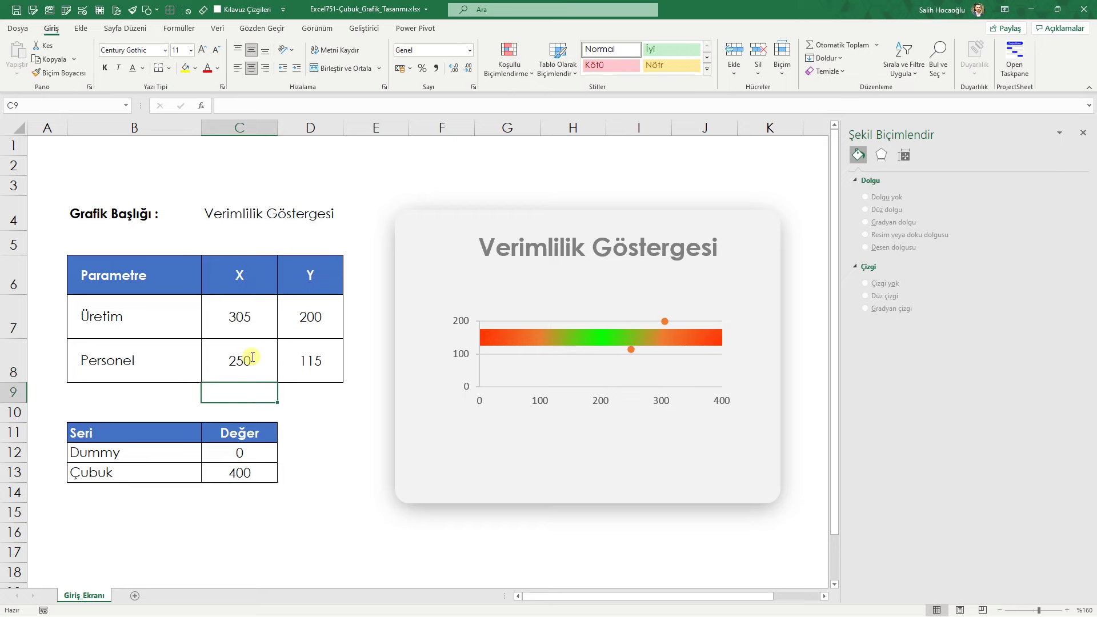
pyautogui.hotkey('ctrl', 'z')
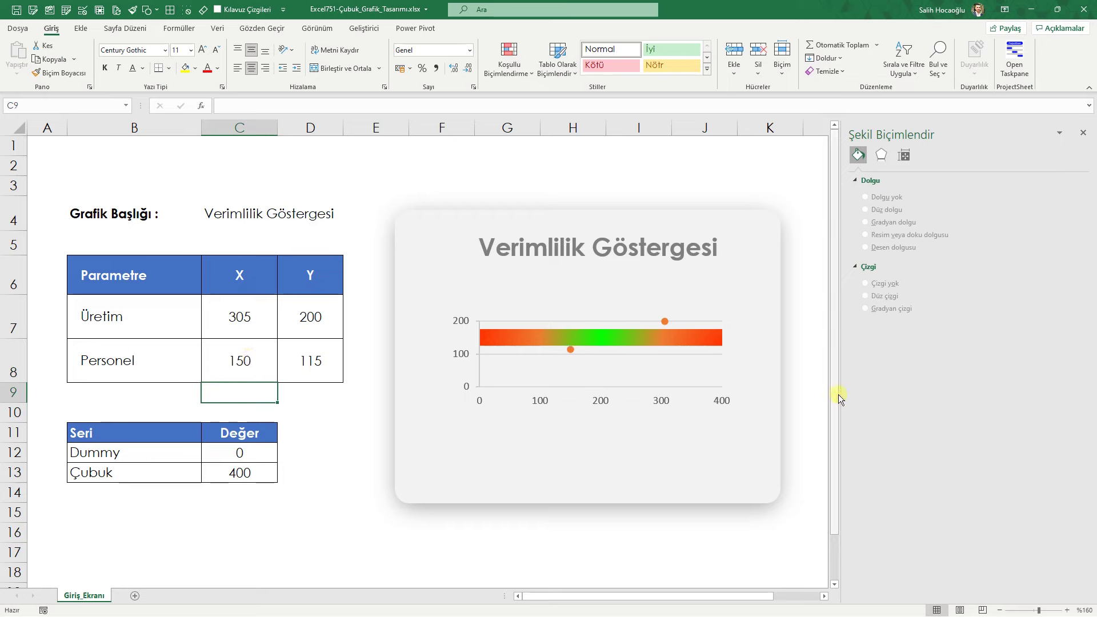
pyautogui.moveTo(838, 395); pyautogui.dragTo(967, 392)
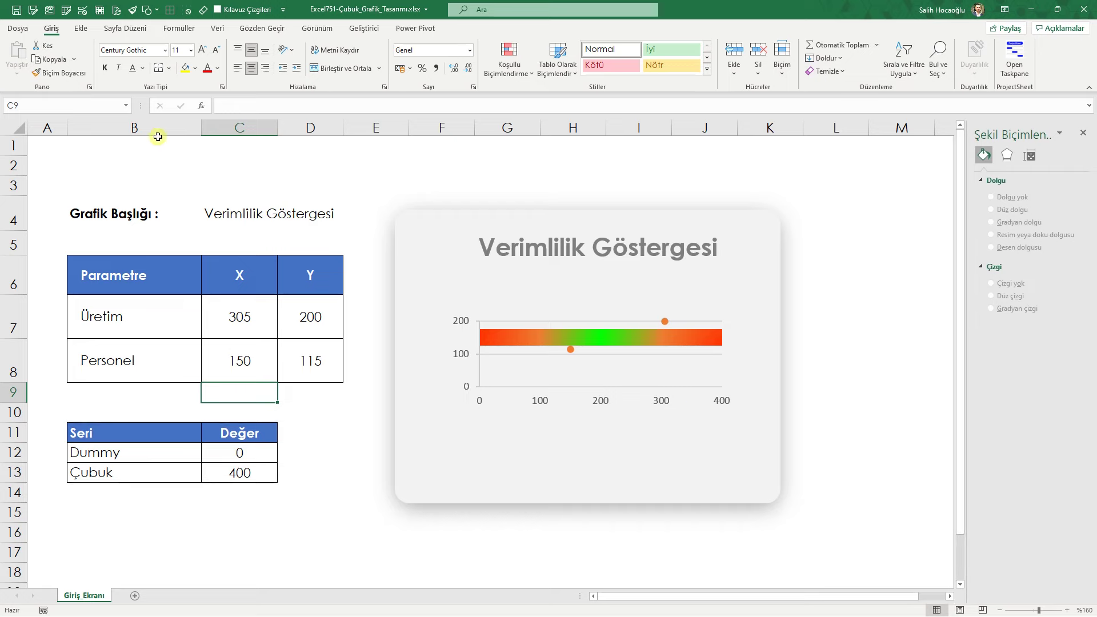
# Draw a small isosceles triangle shape beside the chart
pyautogui.click(82, 30)
pyautogui.click(164, 45)
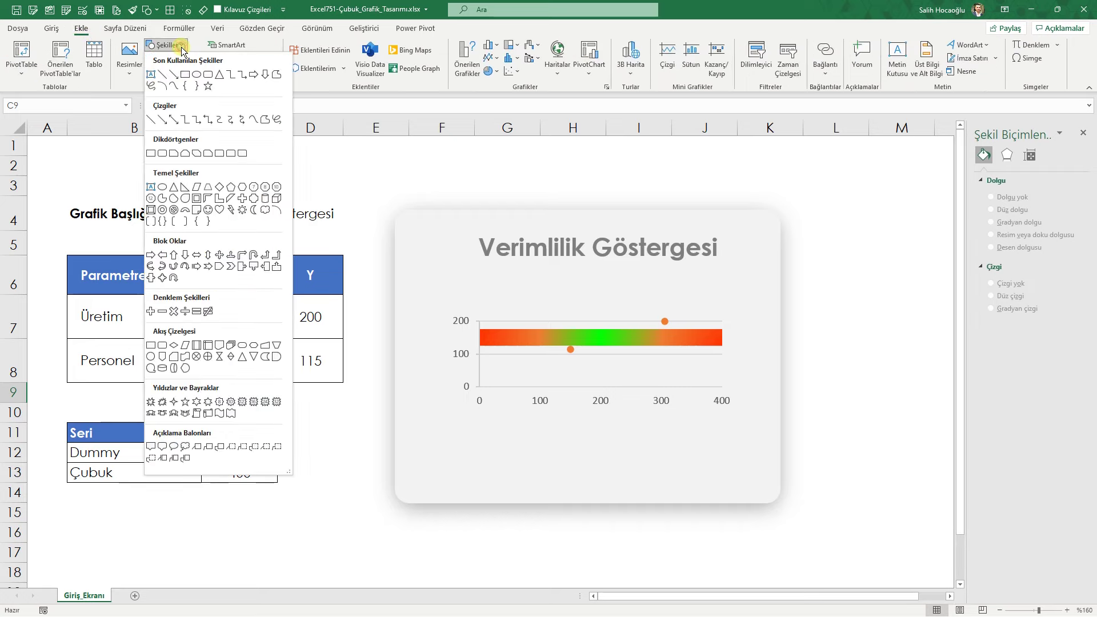
pyautogui.click(209, 74)
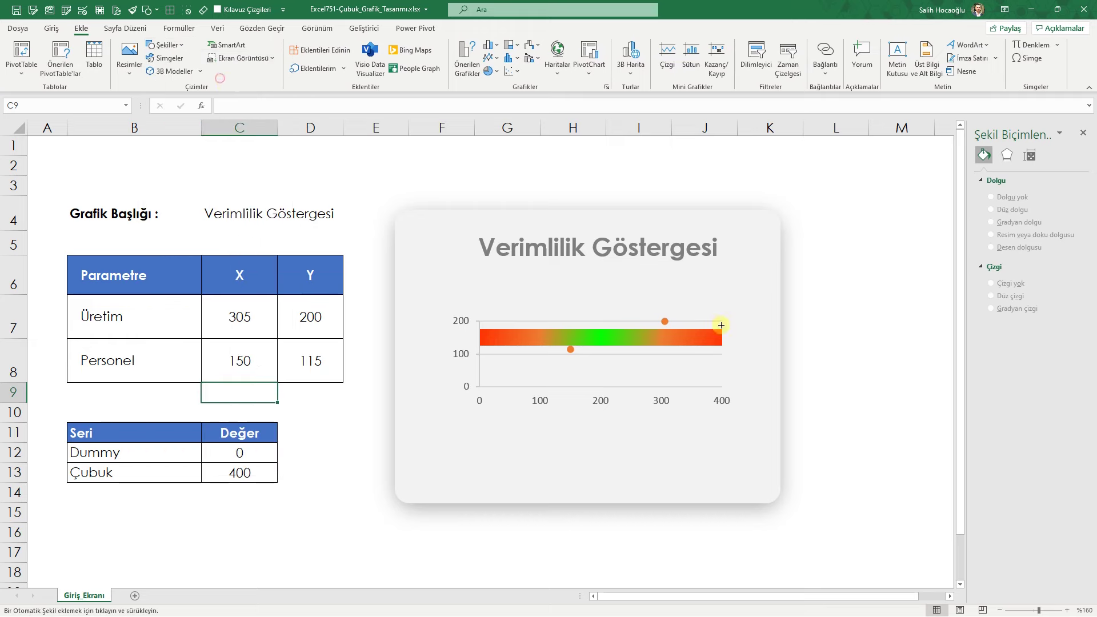
pyautogui.moveTo(836, 291); pyautogui.dragTo(849, 302)
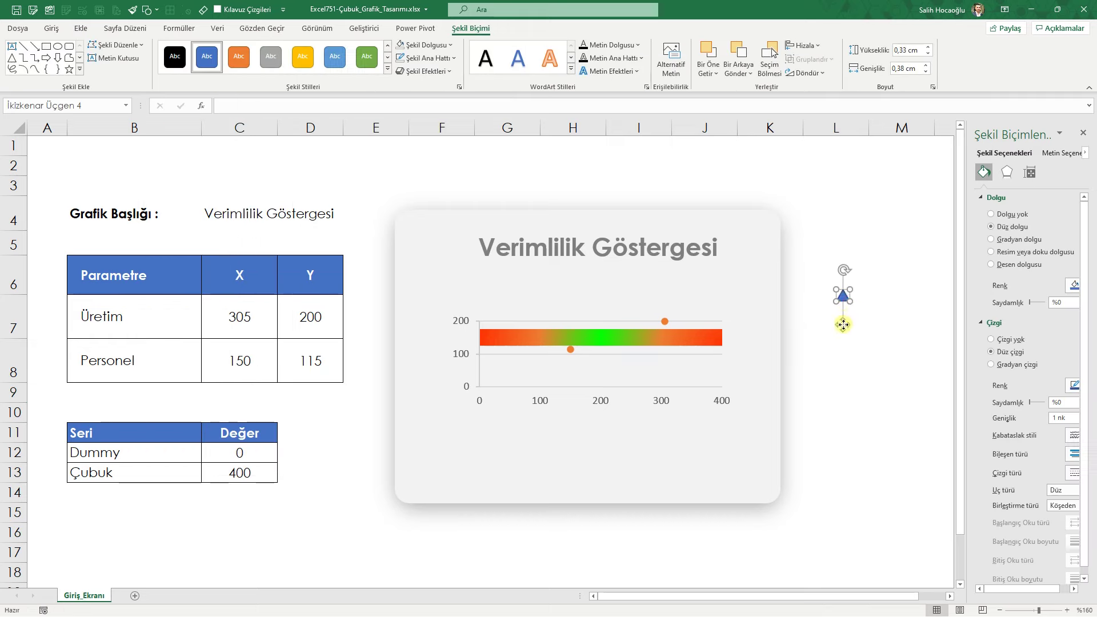
# Give the triangle the black style, rotate it 180° and place it under the axis's 0
pyautogui.click(175, 56)
pyautogui.click(426, 44)
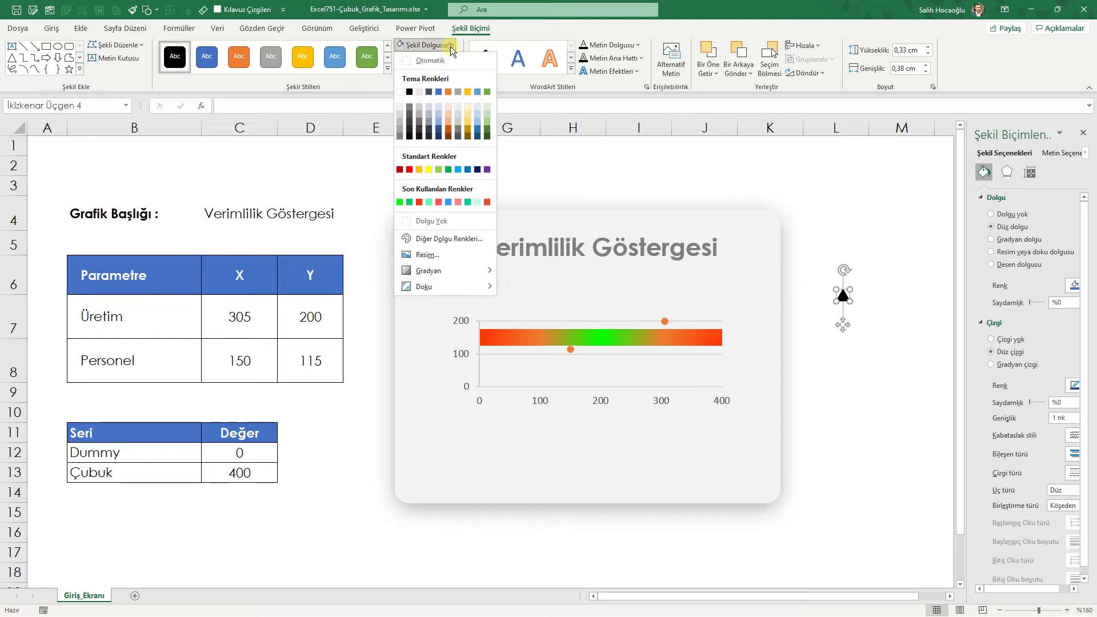
pyautogui.click(425, 44)
pyautogui.moveTo(844, 269); pyautogui.dragTo(837, 326)
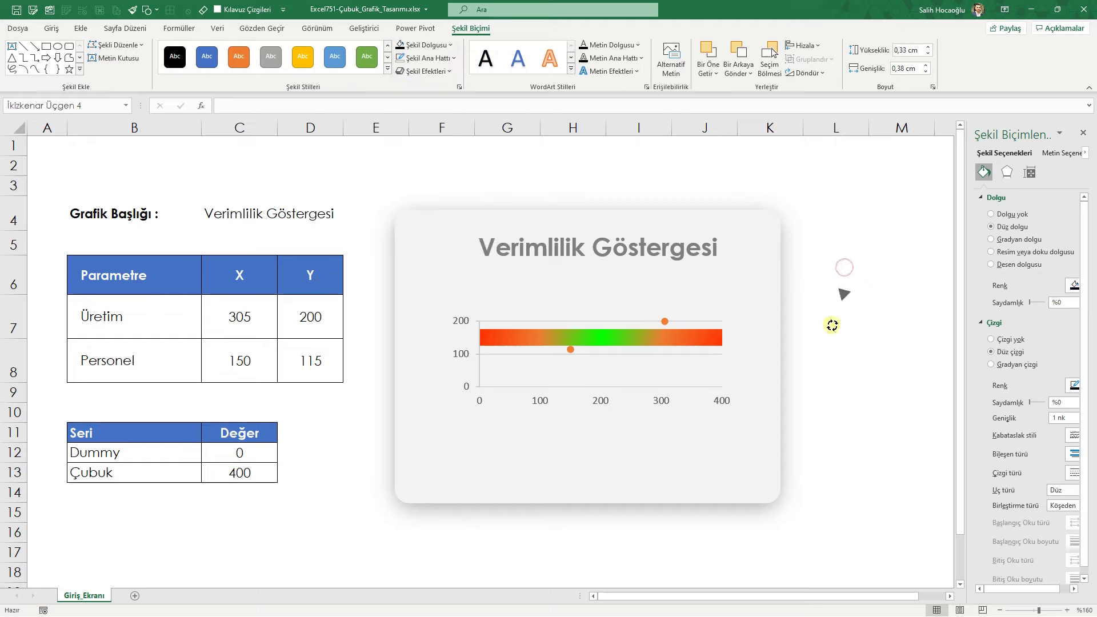
pyautogui.moveTo(842, 271); pyautogui.dragTo(474, 427)
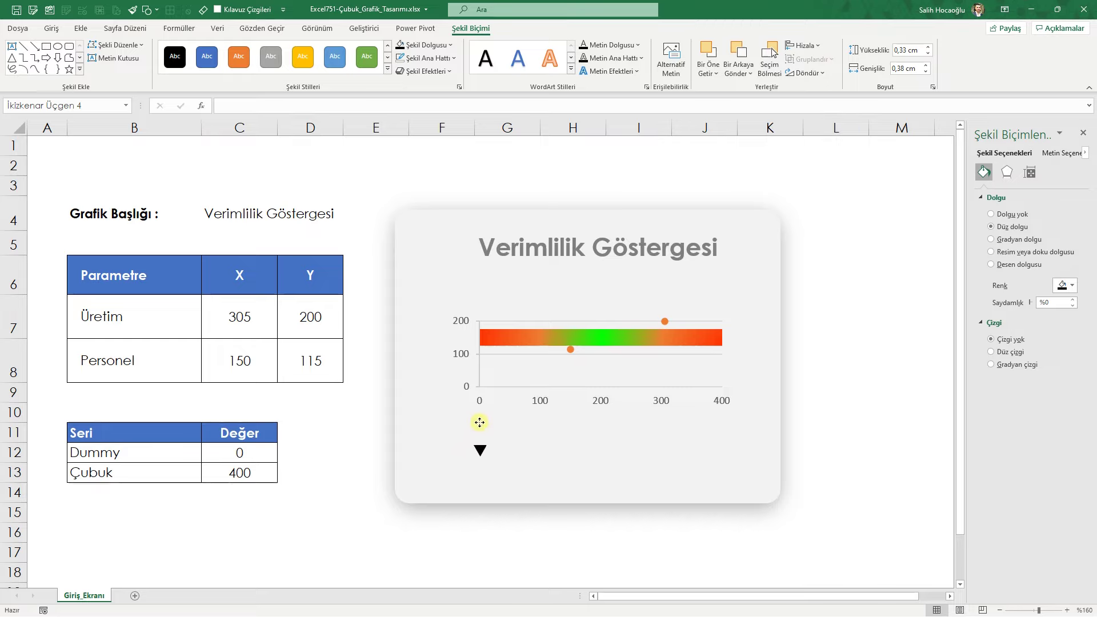
pyautogui.moveTo(479, 426); pyautogui.dragTo(479, 426)
pyautogui.click(81, 29)
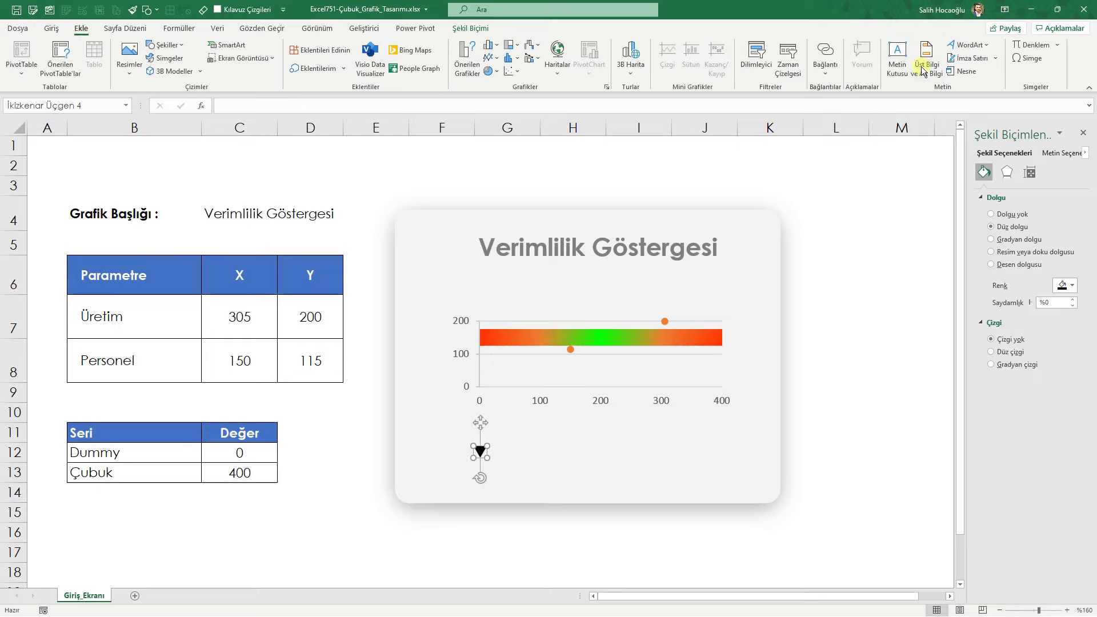
# Draw a text box beside the triangle and link it to cell B7
pyautogui.click(897, 58)
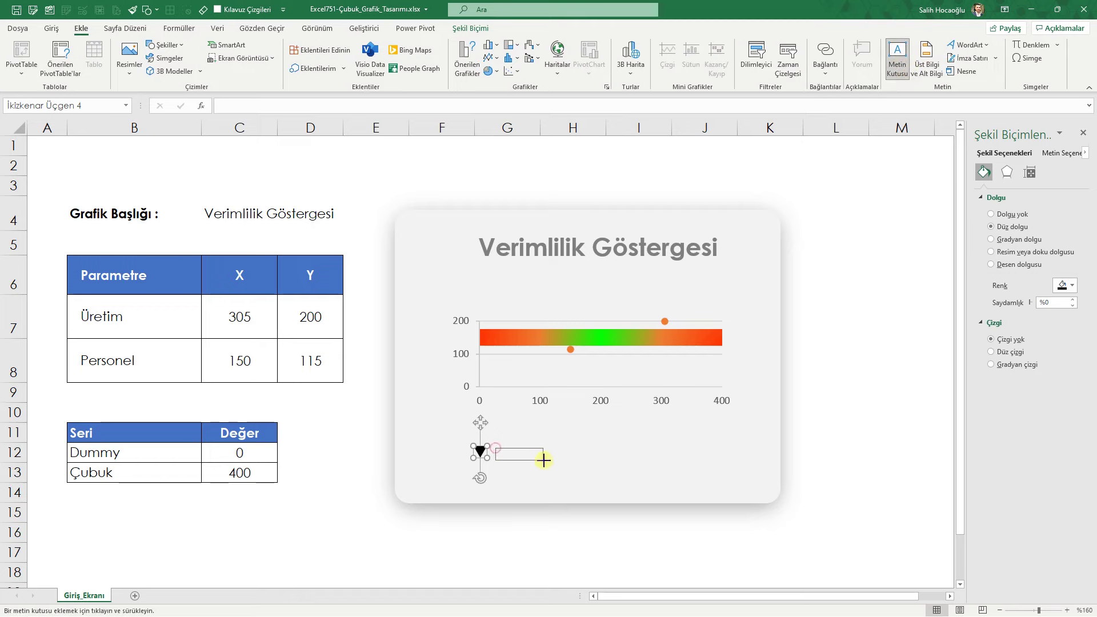
pyautogui.moveTo(495, 447); pyautogui.dragTo(550, 463)
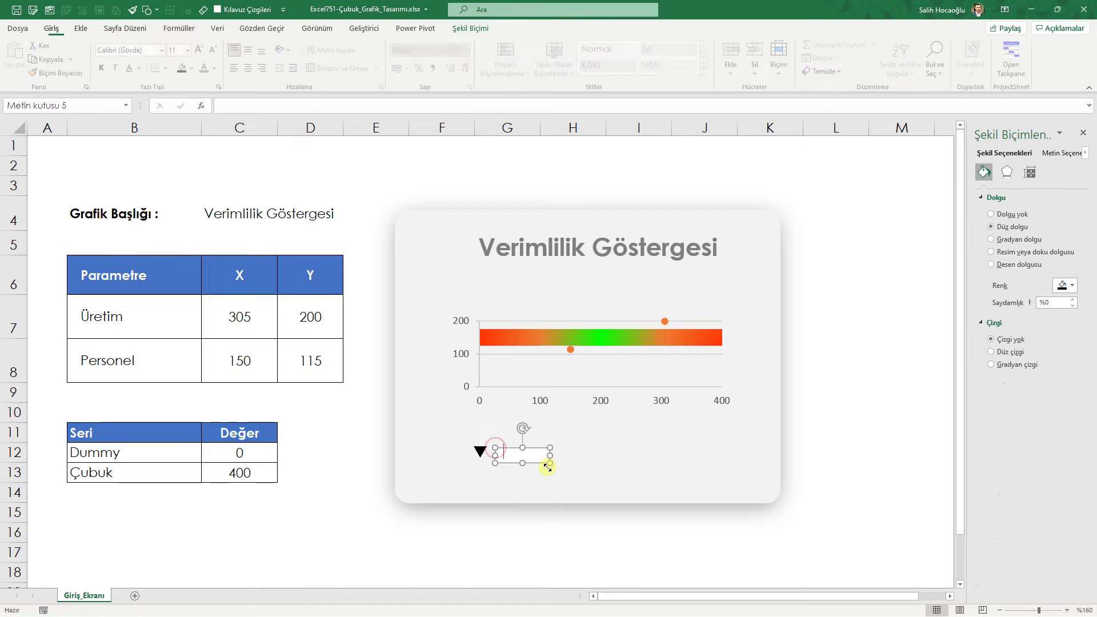
pyautogui.click(293, 107)
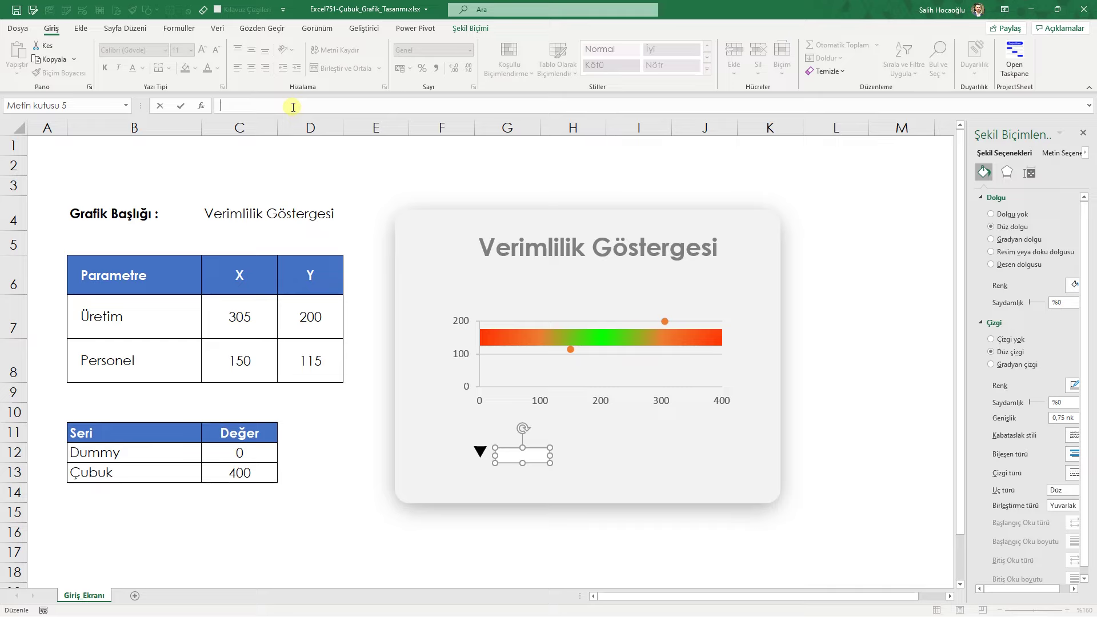
pyautogui.write('=')
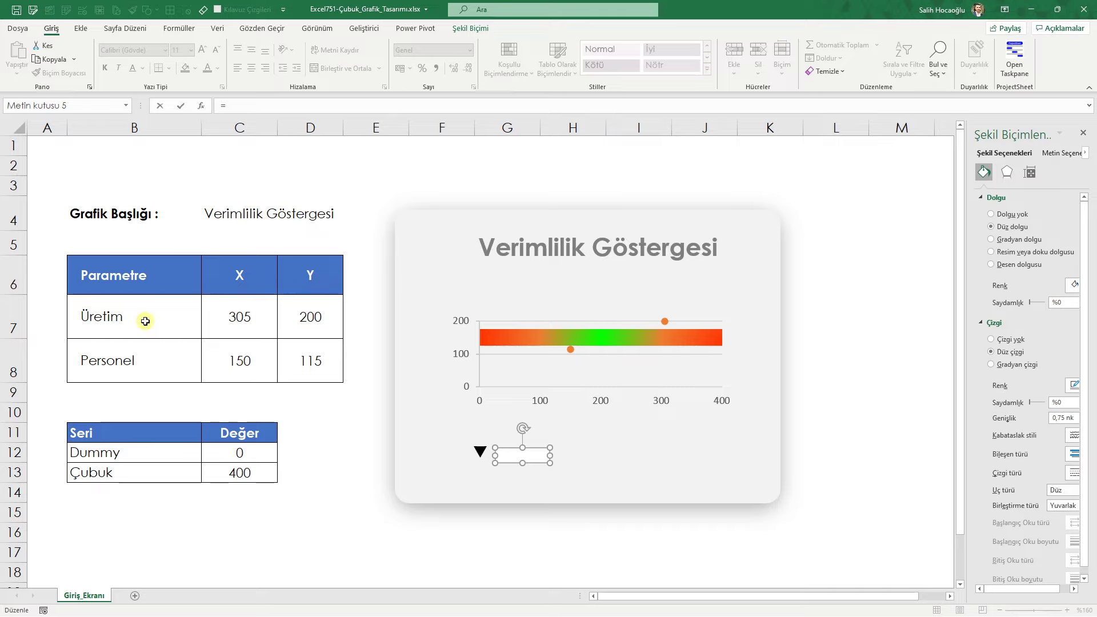
pyautogui.click(145, 321)
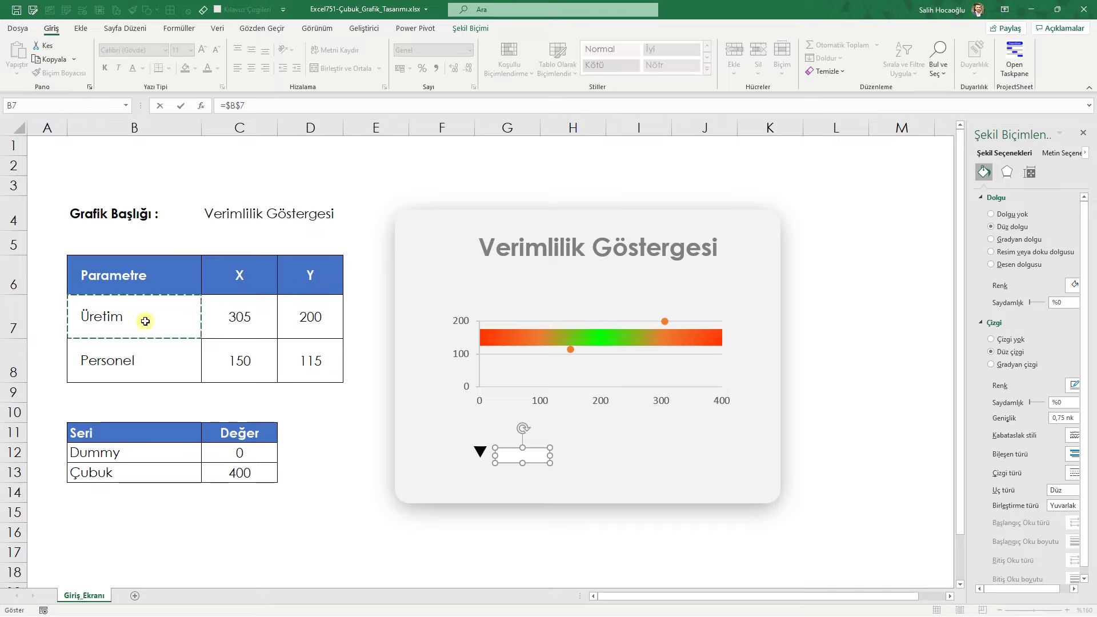
pyautogui.press('Return')
# Centre the Üretim label, widen it to fit, remove its outline and nudge it into place
pyautogui.click(252, 67)
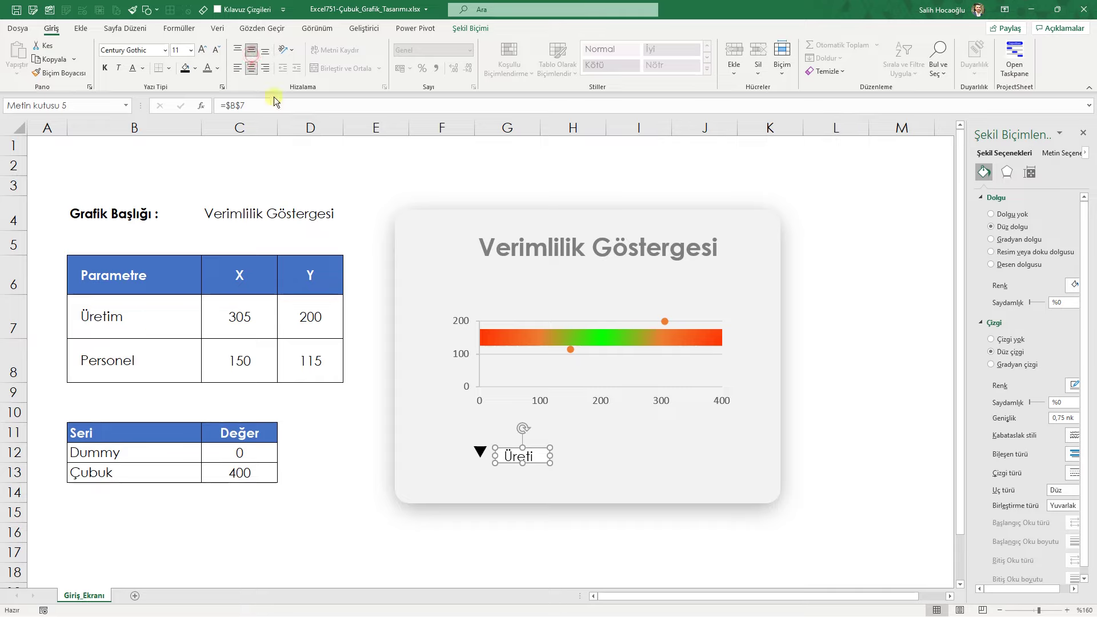
pyautogui.moveTo(550, 456); pyautogui.dragTo(572, 456)
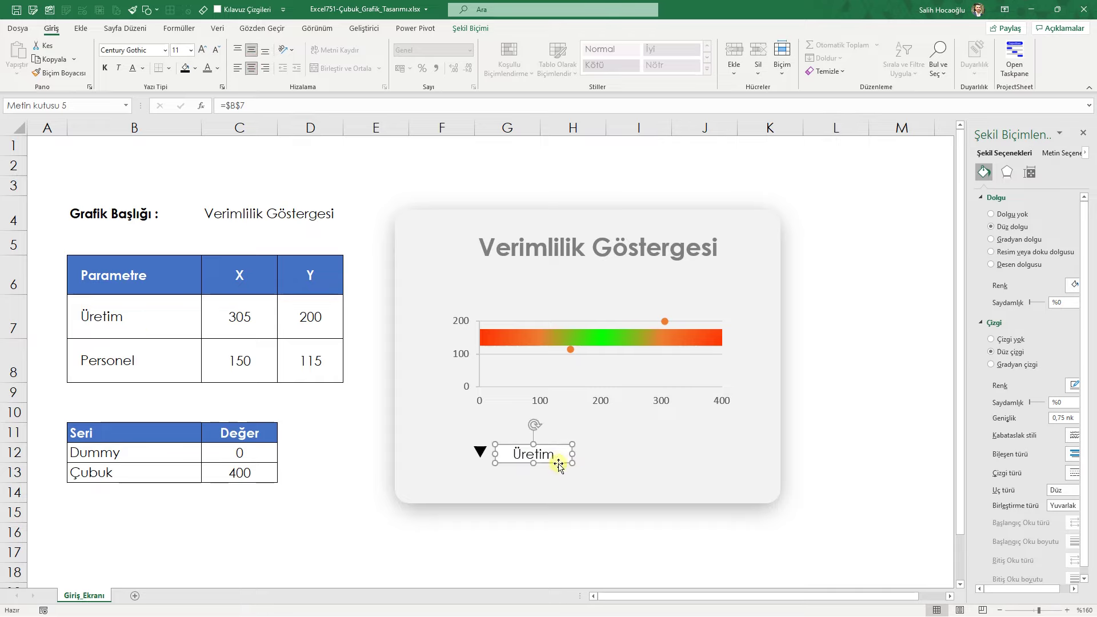
pyautogui.rightClick(561, 463)
pyautogui.click(600, 486)
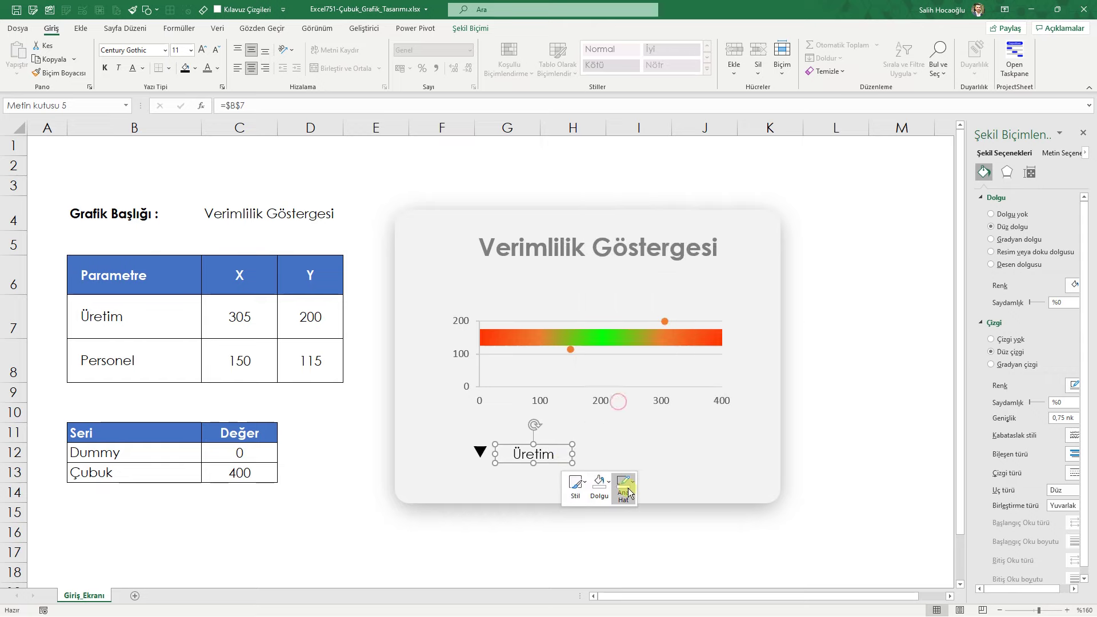
pyautogui.click(625, 484)
pyautogui.click(652, 398)
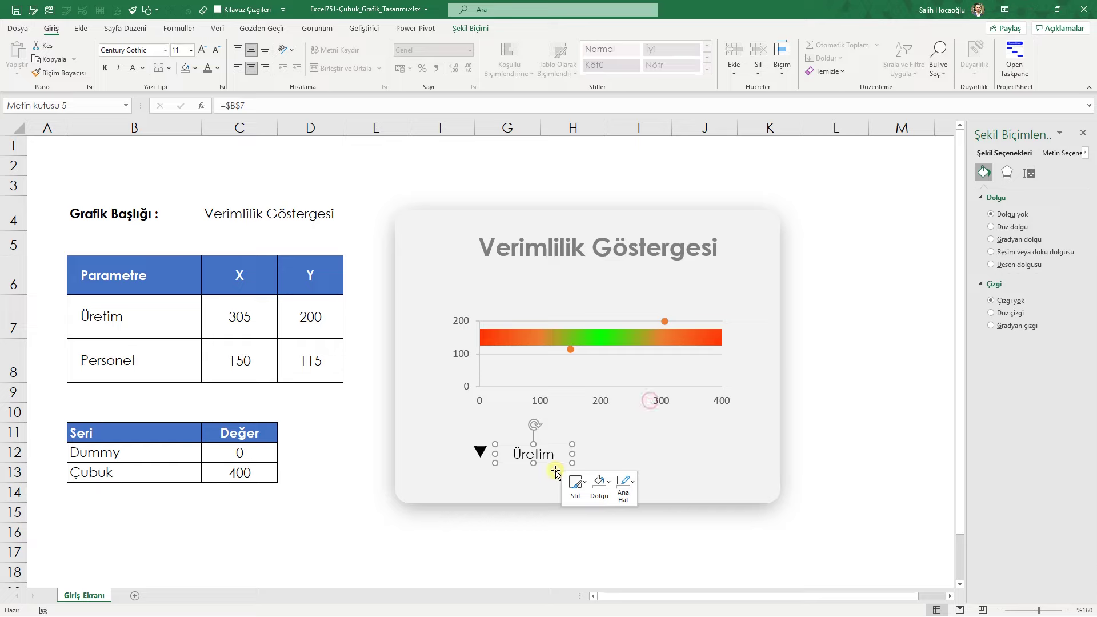
pyautogui.moveTo(535, 463); pyautogui.dragTo(536, 461)
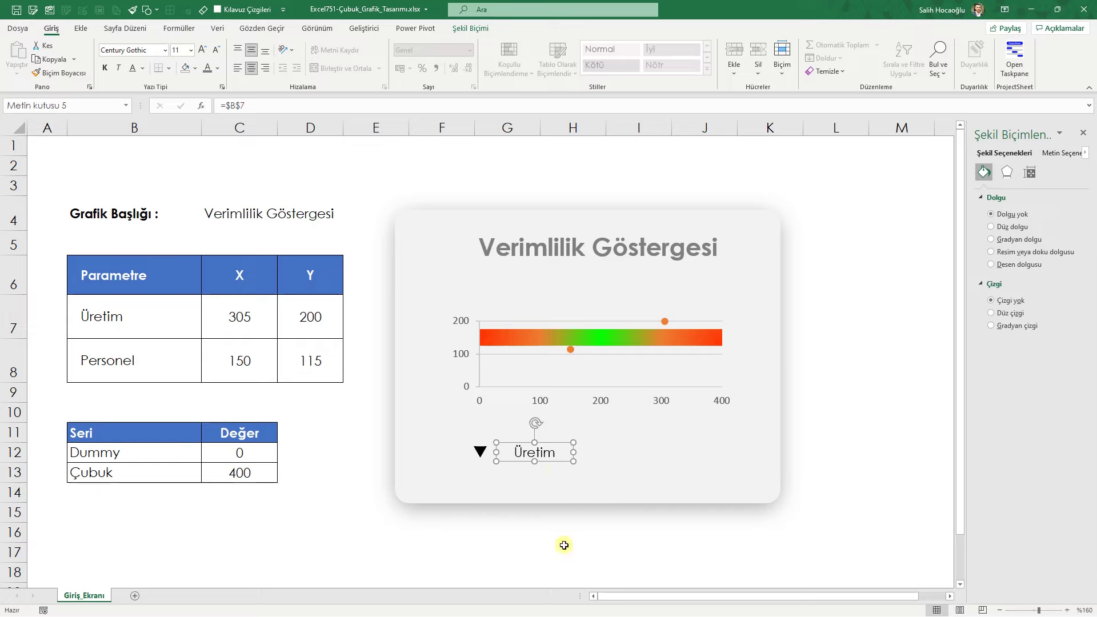
# Draw a small blue double chevron shape and move it right of the Üretim label
pyautogui.click(81, 28)
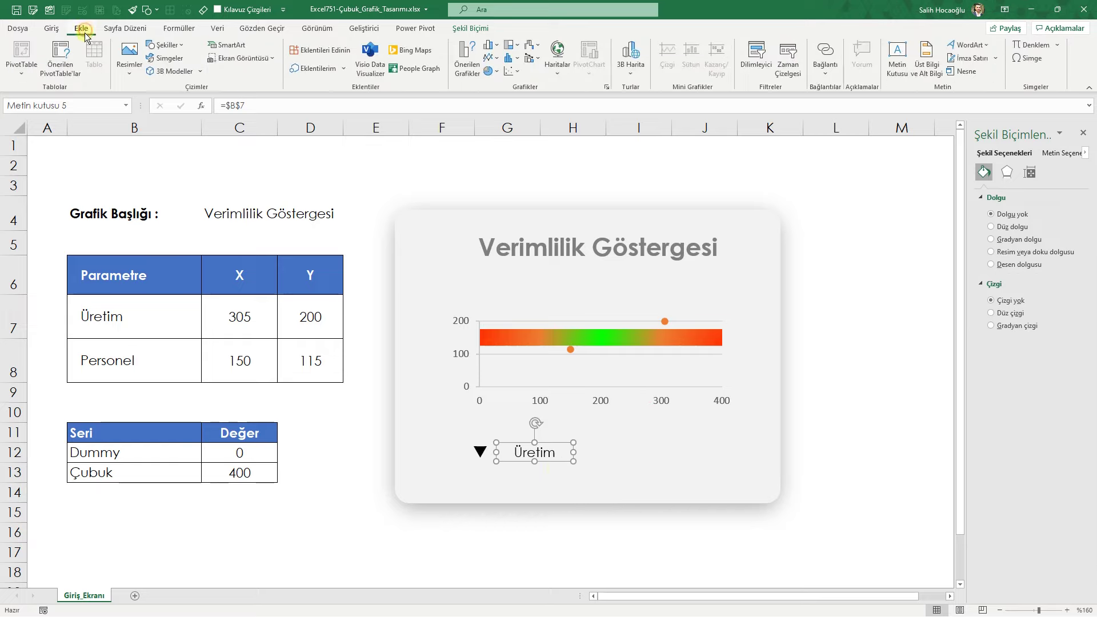
pyautogui.click(183, 45)
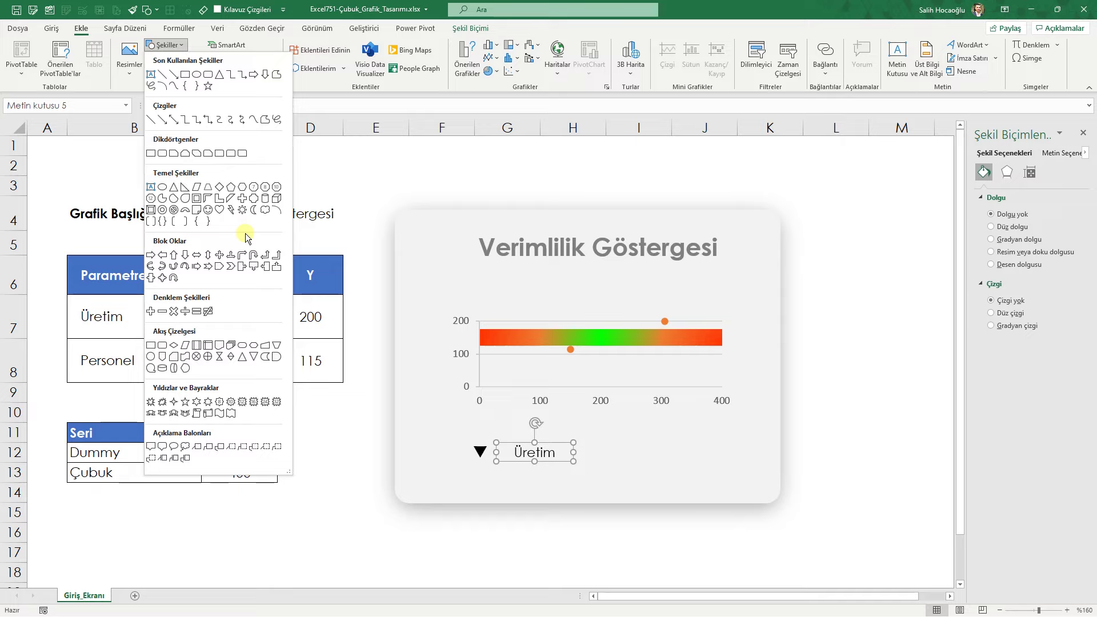
pyautogui.click(230, 266)
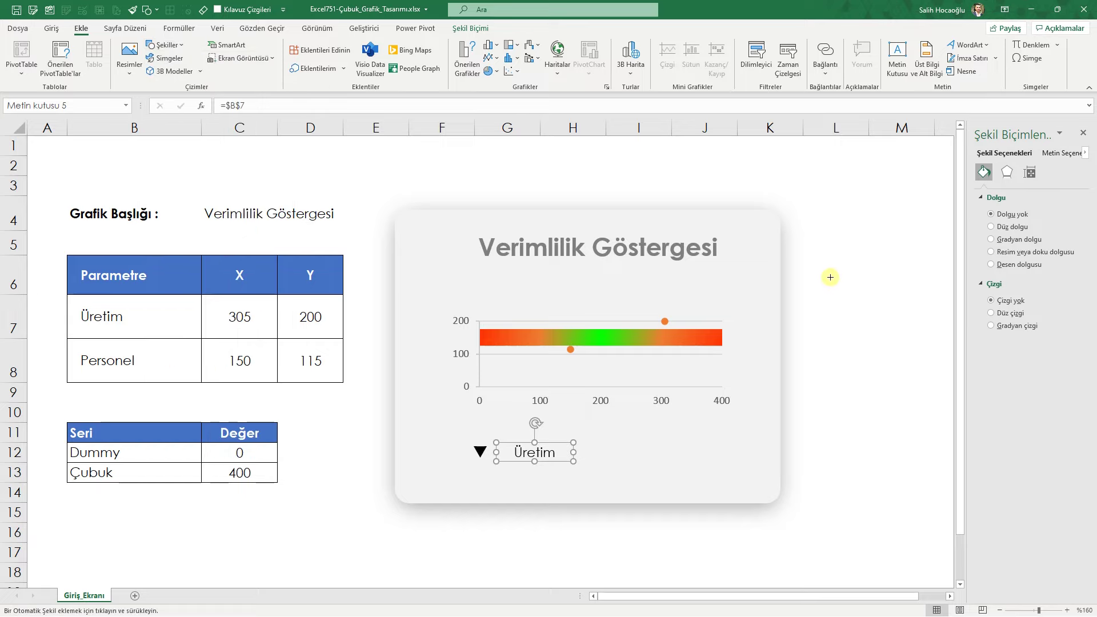
pyautogui.moveTo(831, 277); pyautogui.dragTo(840, 286)
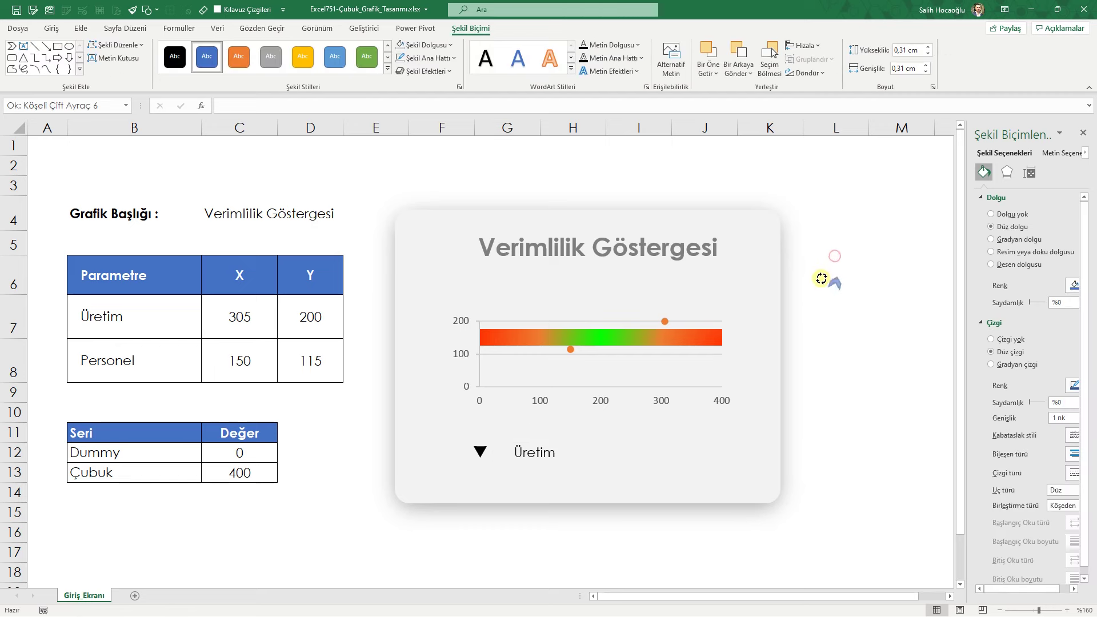
pyautogui.moveTo(865, 283); pyautogui.dragTo(656, 457)
# Set both the black triangle and blue chevron to 0,25 cm height and width
pyautogui.press('Tab')
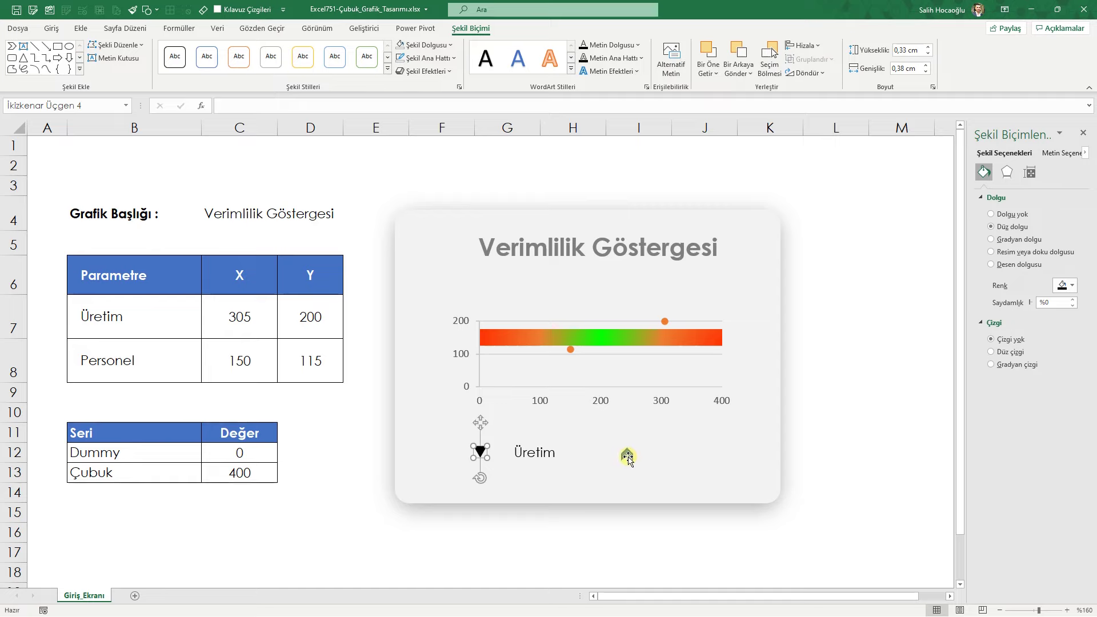
pyautogui.keyDown('ctrl'); pyautogui.click(628, 457); pyautogui.keyUp('ctrl')
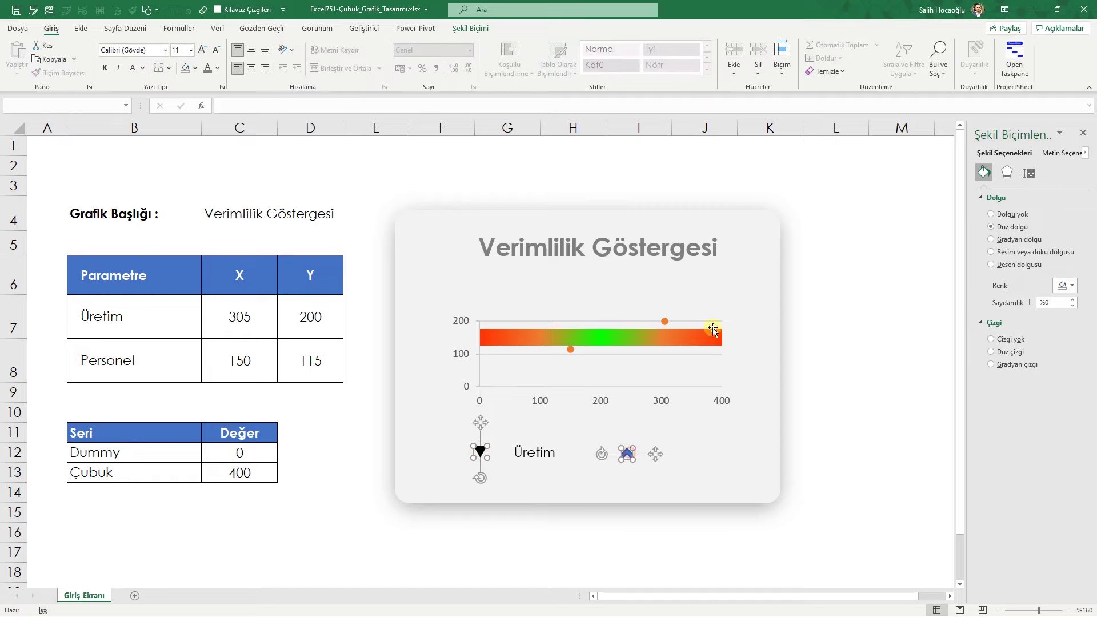
pyautogui.click(471, 30)
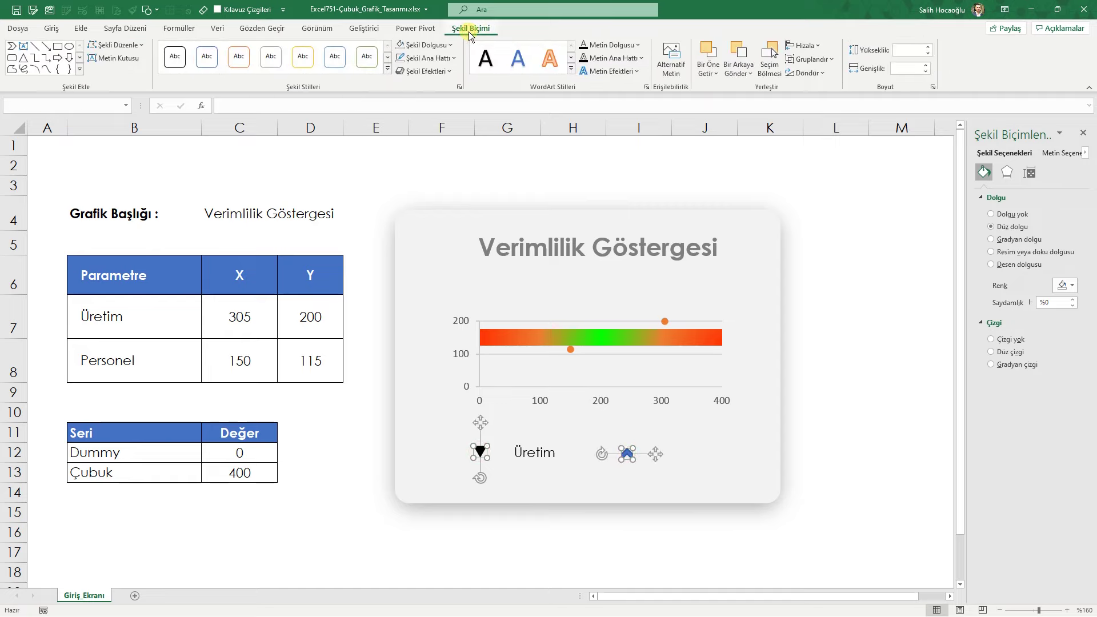
pyautogui.click(909, 51)
pyautogui.write('0,')
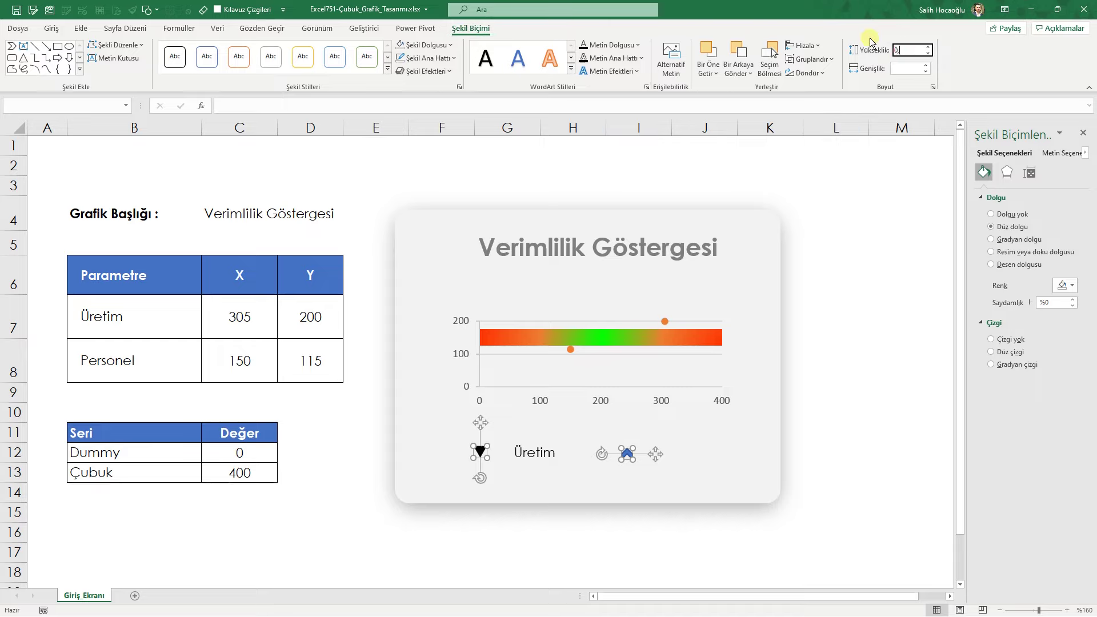
pyautogui.write('25')
pyautogui.click(903, 68)
pyautogui.write('0,25')
pyautogui.press('Return')
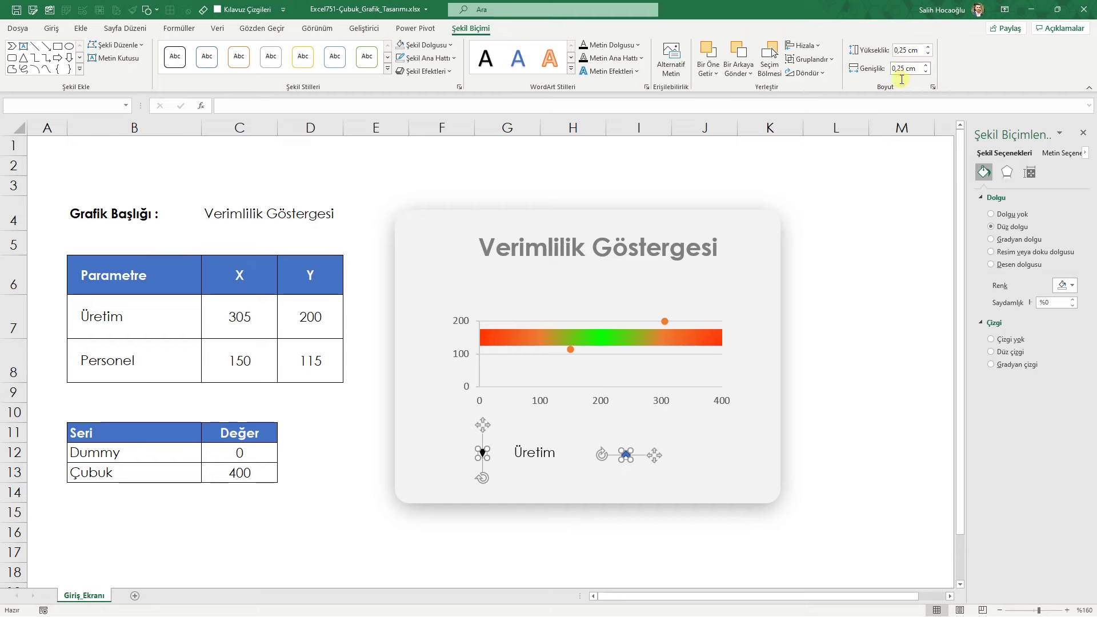
pyautogui.click(896, 290)
pyautogui.click(522, 457)
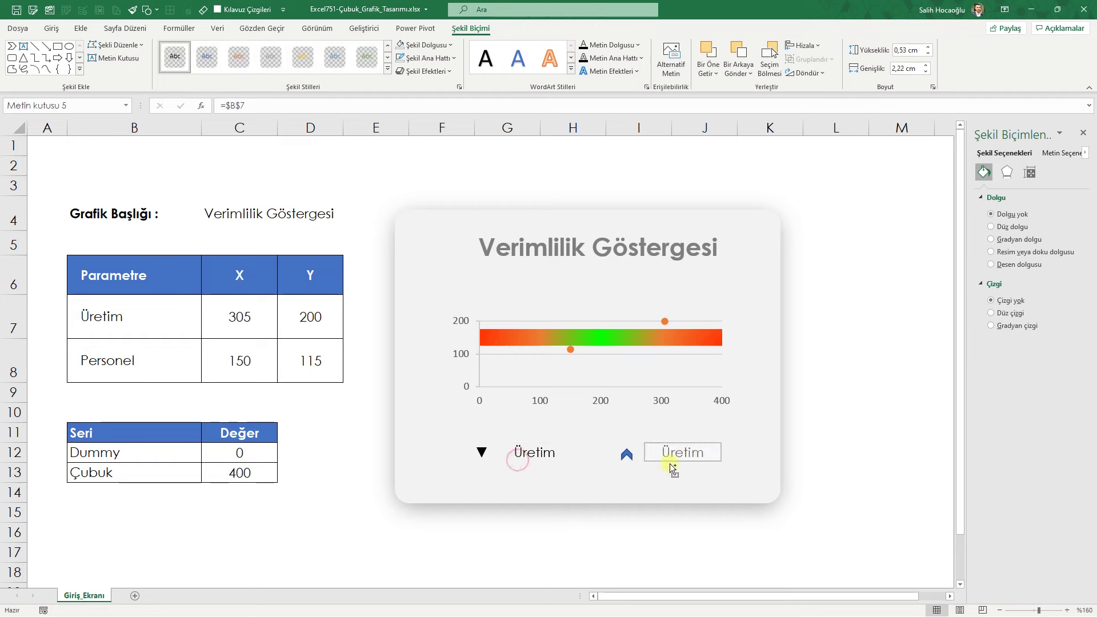
# Duplicate the Üretim label beside the chevron, link it to $B$8 and colour the Personel text blue
pyautogui.moveTo(521, 464); pyautogui.dragTo(674, 464)
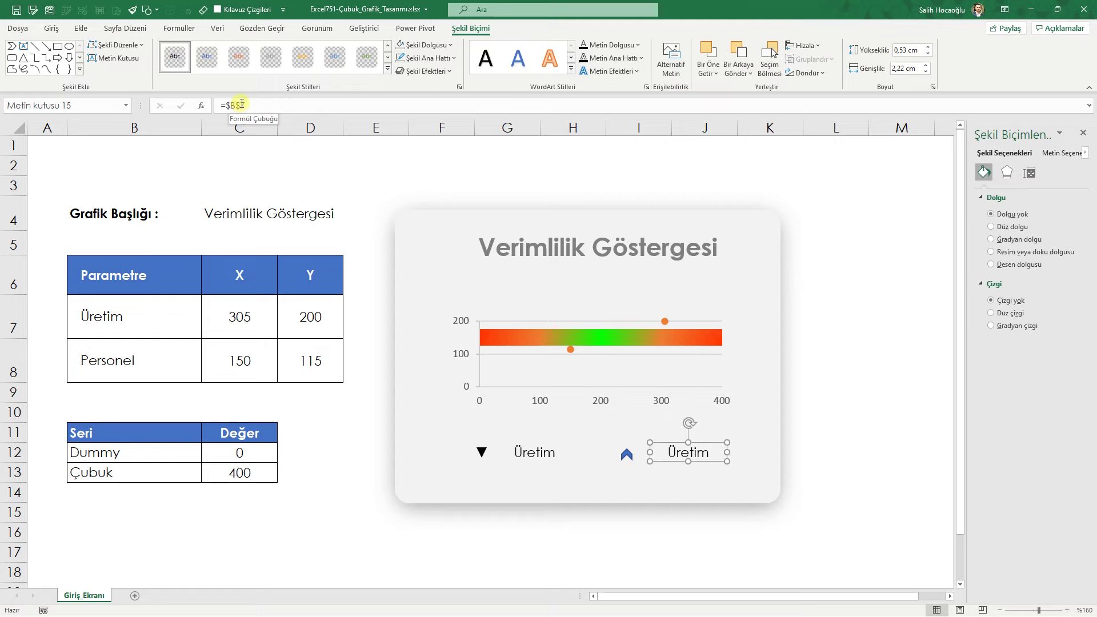
pyautogui.click(302, 107)
pyautogui.write('8')
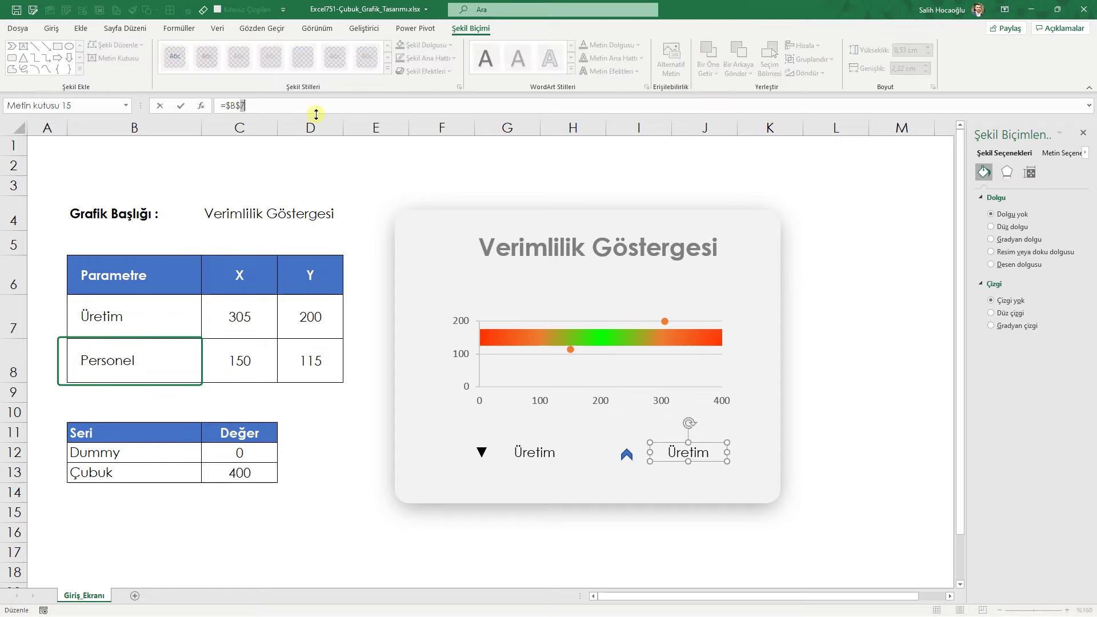
pyautogui.press('Right')
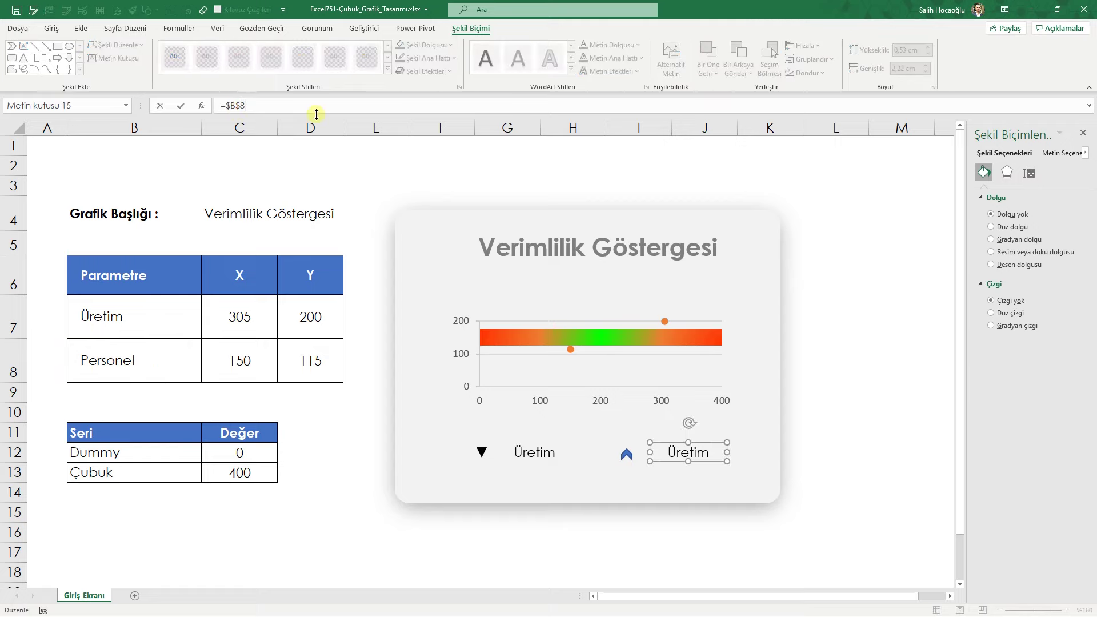
pyautogui.press('Return')
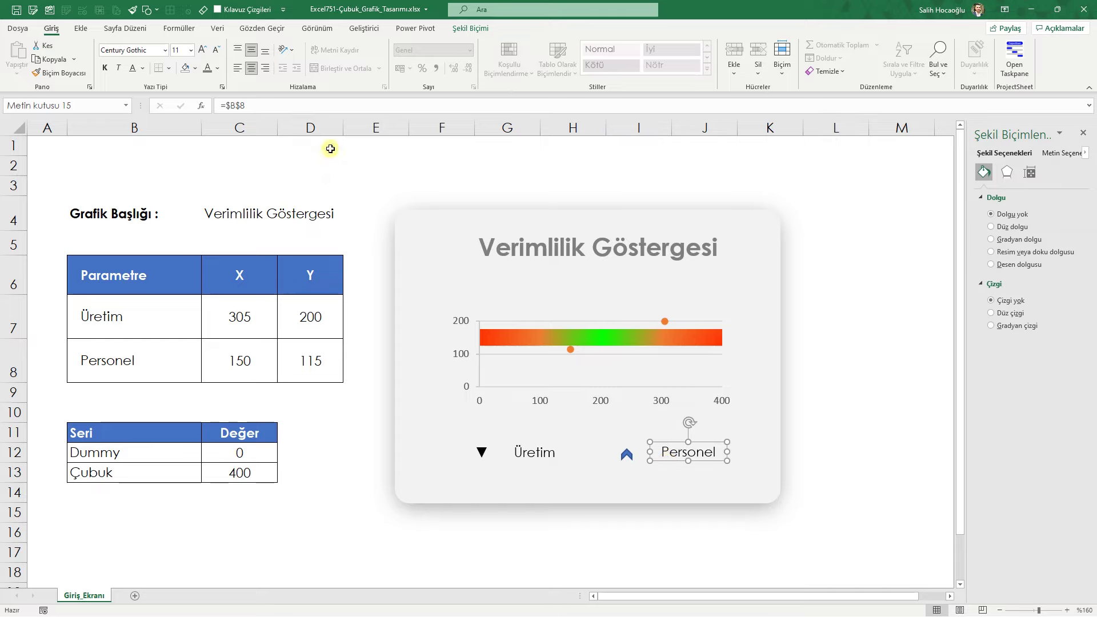
pyautogui.click(218, 68)
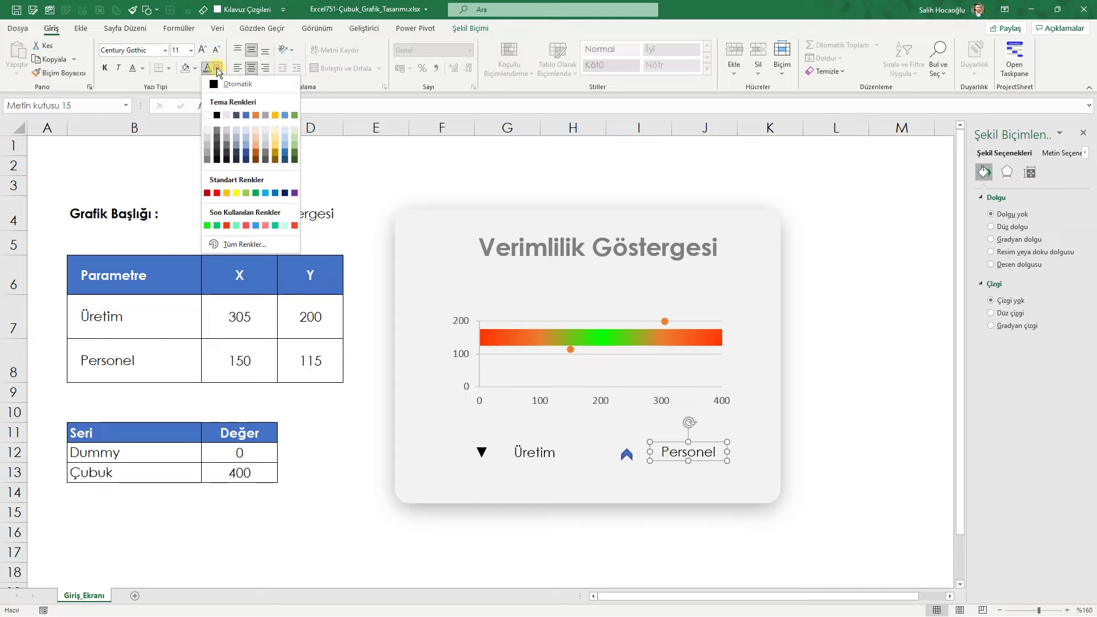
pyautogui.click(247, 115)
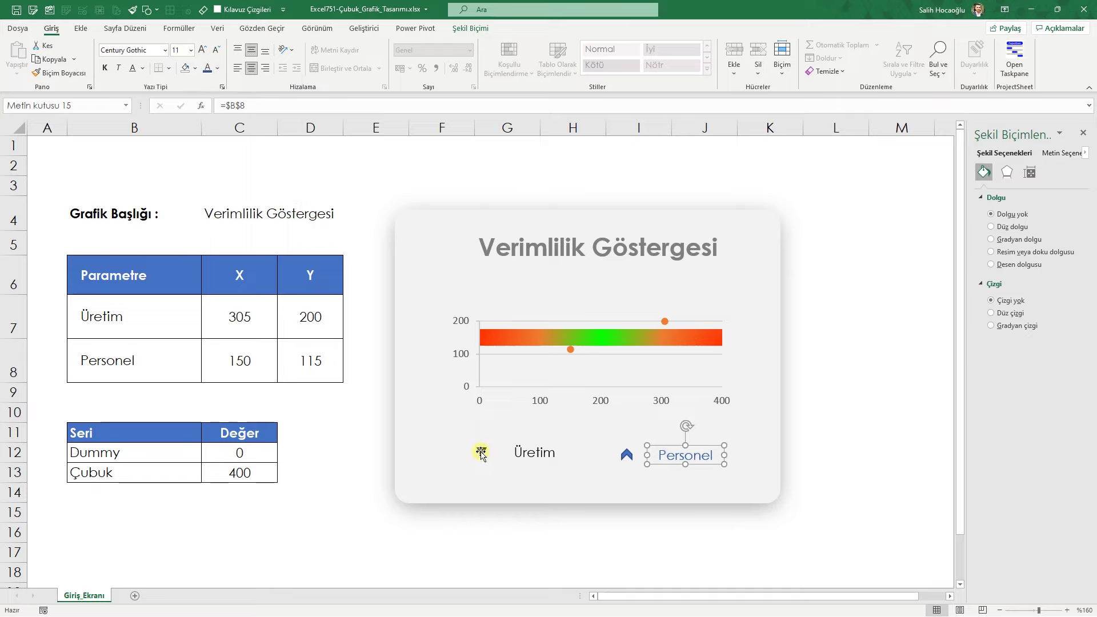
# Middle-align the black triangle, Üretim, chevron and Personel shapes on one row
pyautogui.keyDown('ctrl'); pyautogui.click(481, 453); pyautogui.keyUp('ctrl')
pyautogui.keyDown('ctrl'); pyautogui.click(535, 453); pyautogui.keyUp('ctrl')
pyautogui.keyDown('ctrl'); pyautogui.click(628, 456); pyautogui.keyUp('ctrl')
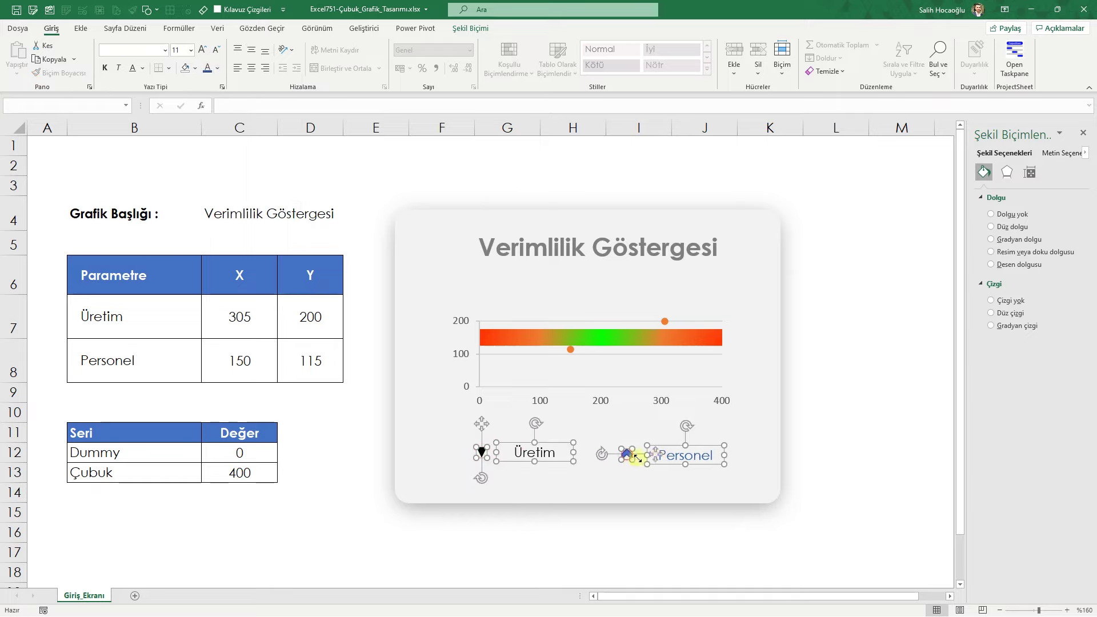
pyautogui.click(471, 29)
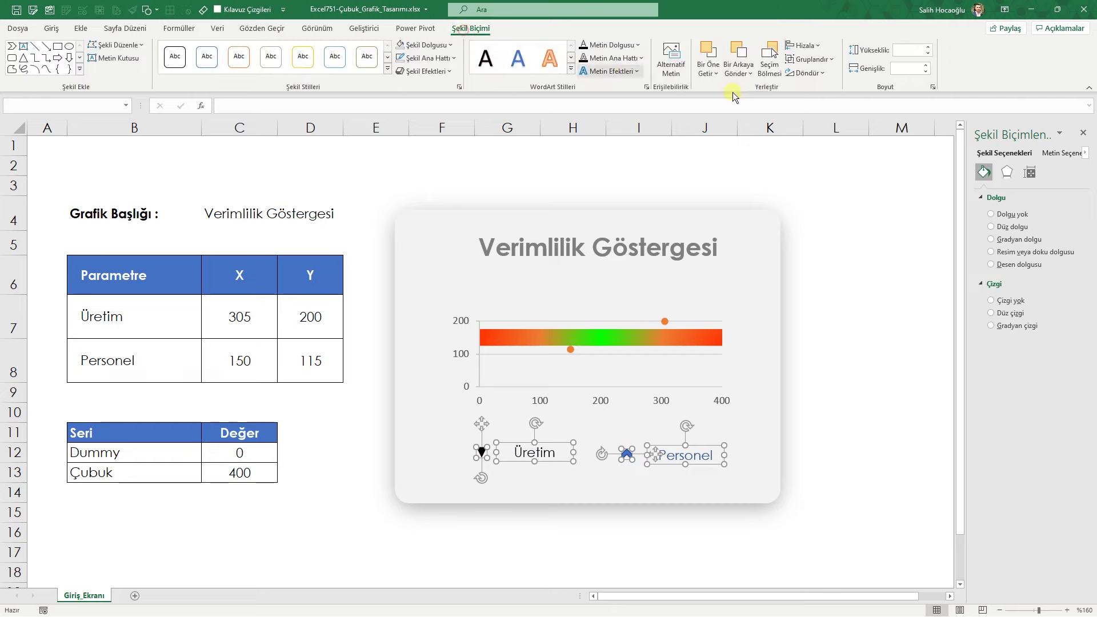
pyautogui.click(817, 51)
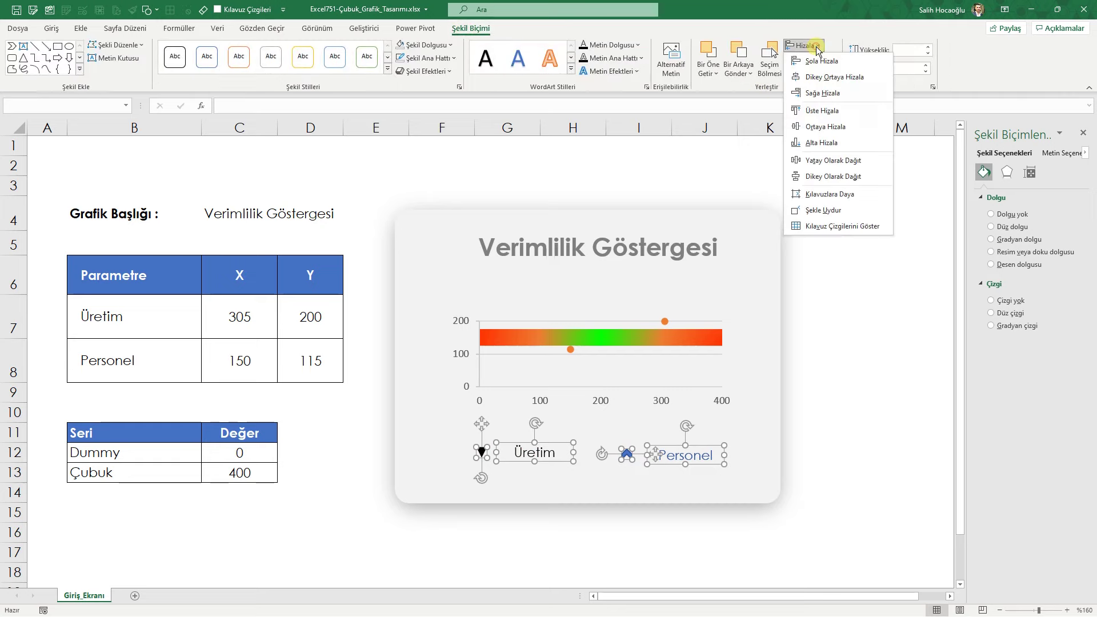
pyautogui.click(835, 127)
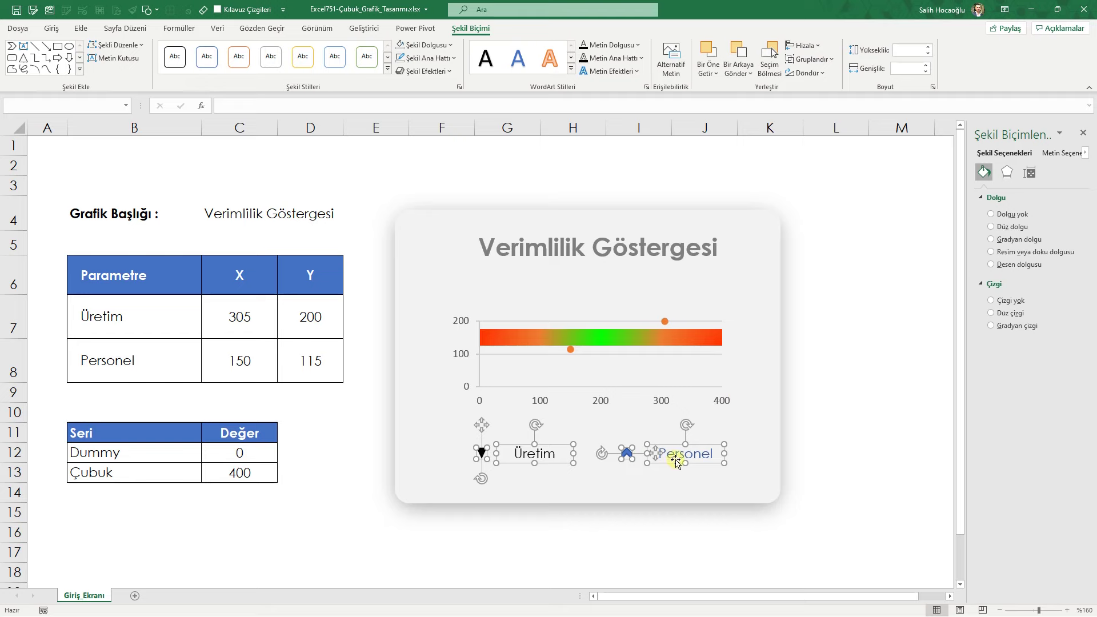
pyautogui.click(911, 432)
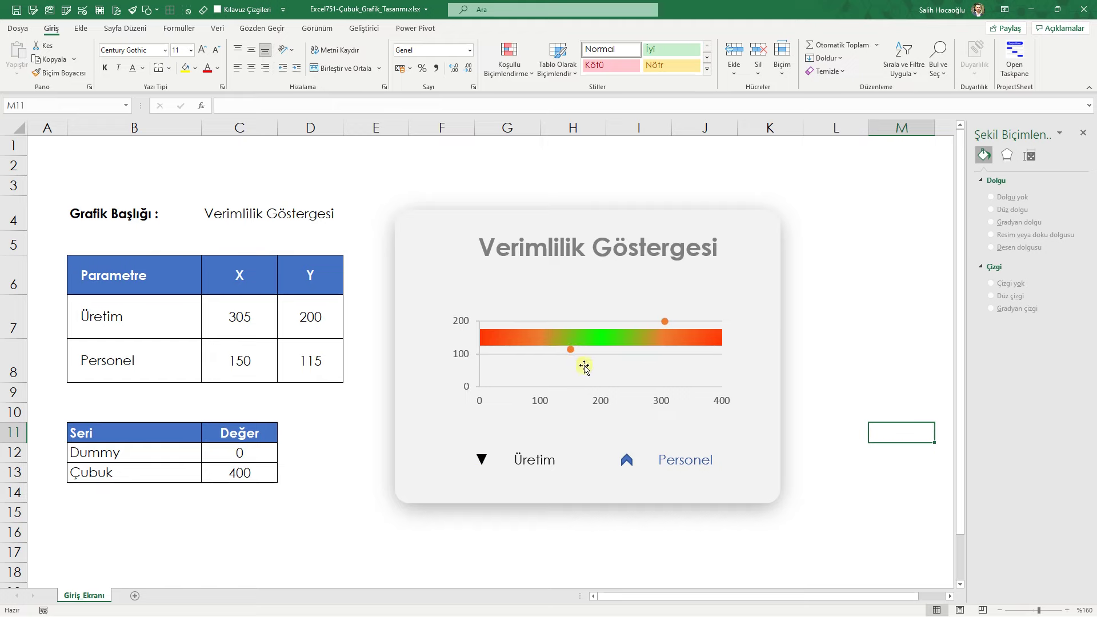
# Paste the black triangle as the marker for the chart's Üretim data point
pyautogui.click(482, 460)
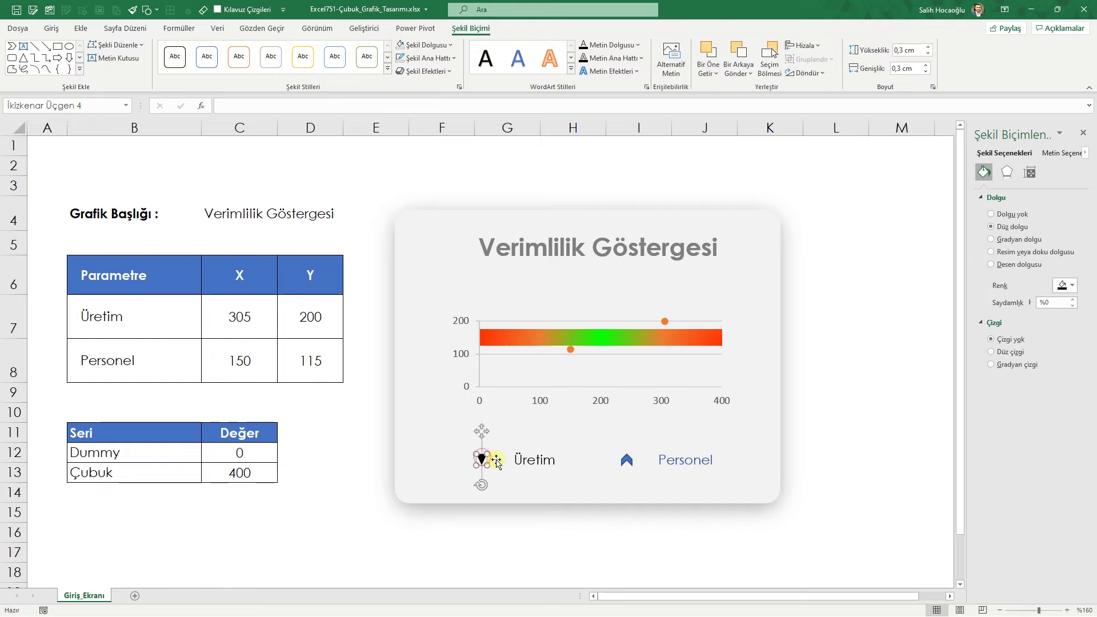
pyautogui.click(666, 321)
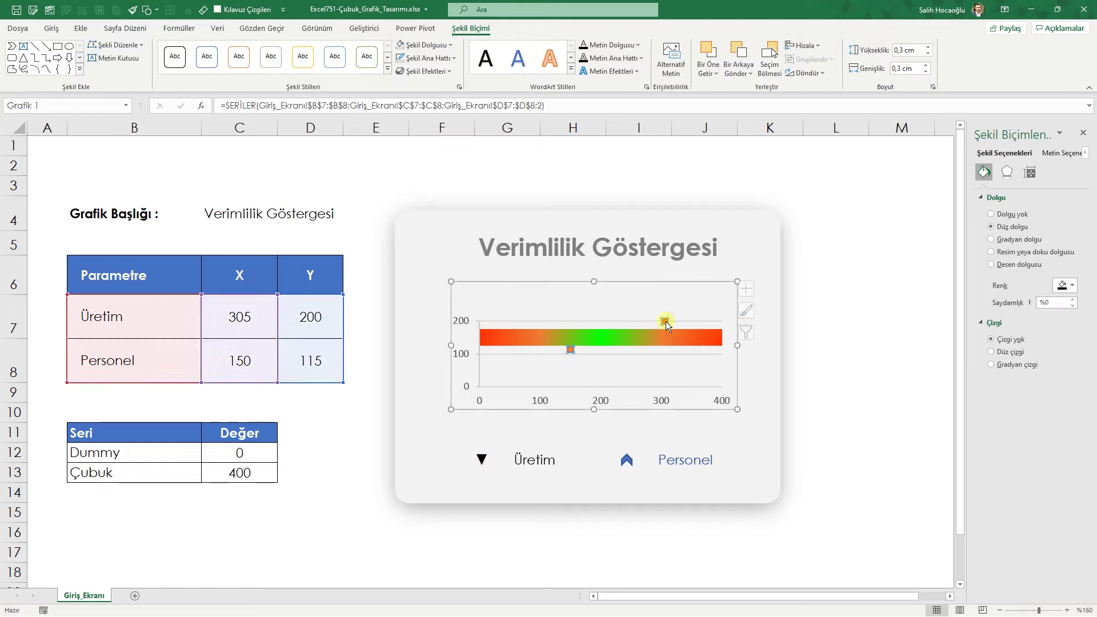
pyautogui.click(665, 321)
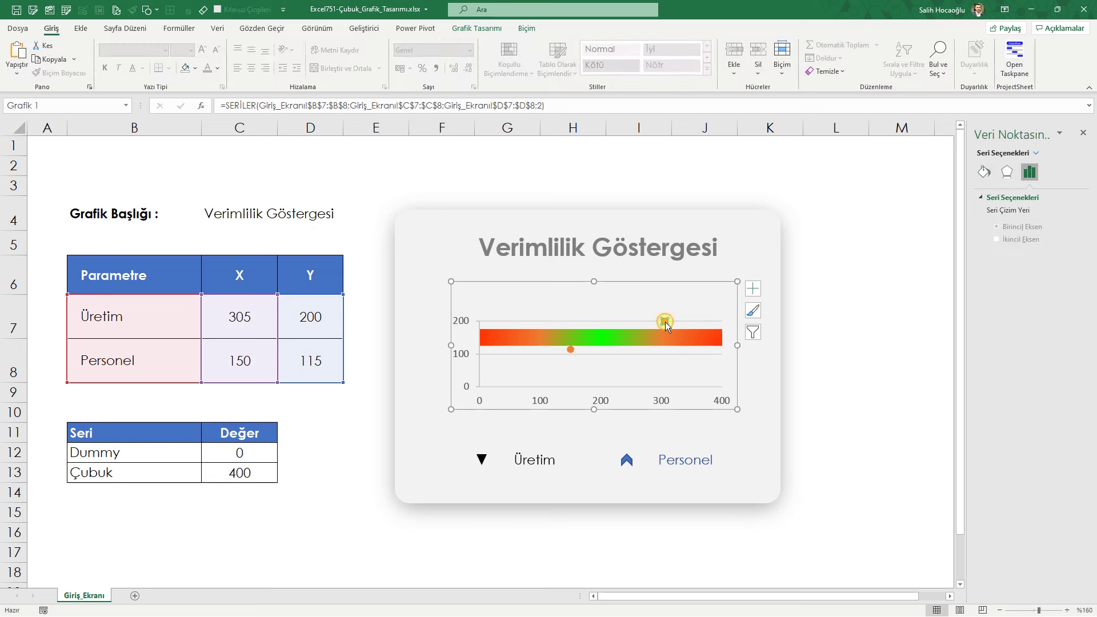
pyautogui.hotkey('ctrl', 'v')
# Paste the blue chevron as the marker for the chart's Personel data point
pyautogui.click(627, 460)
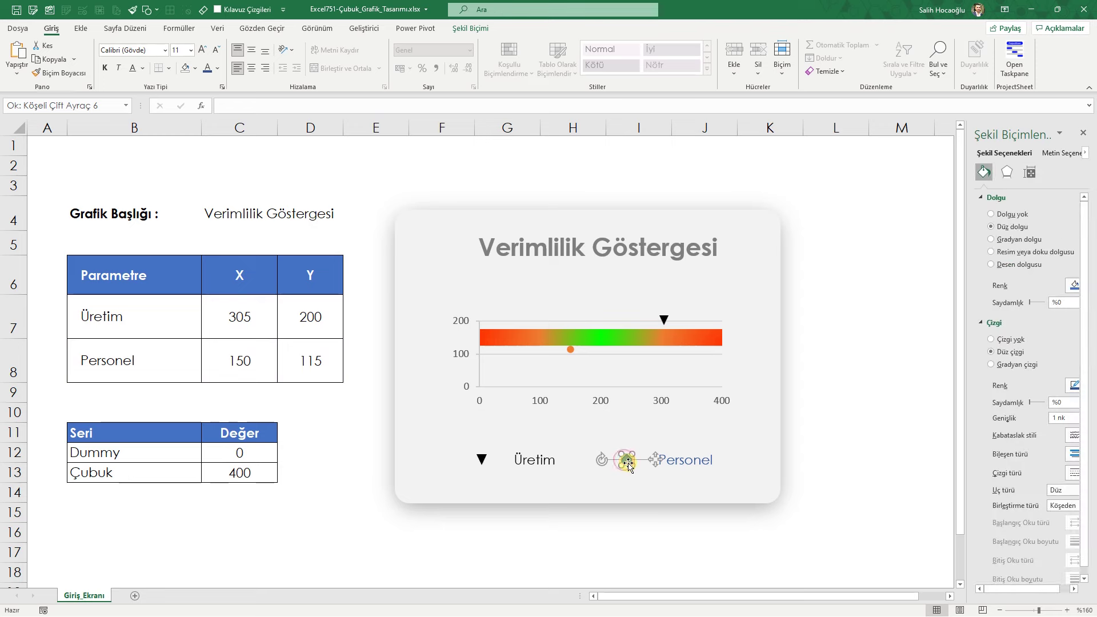
pyautogui.click(572, 348)
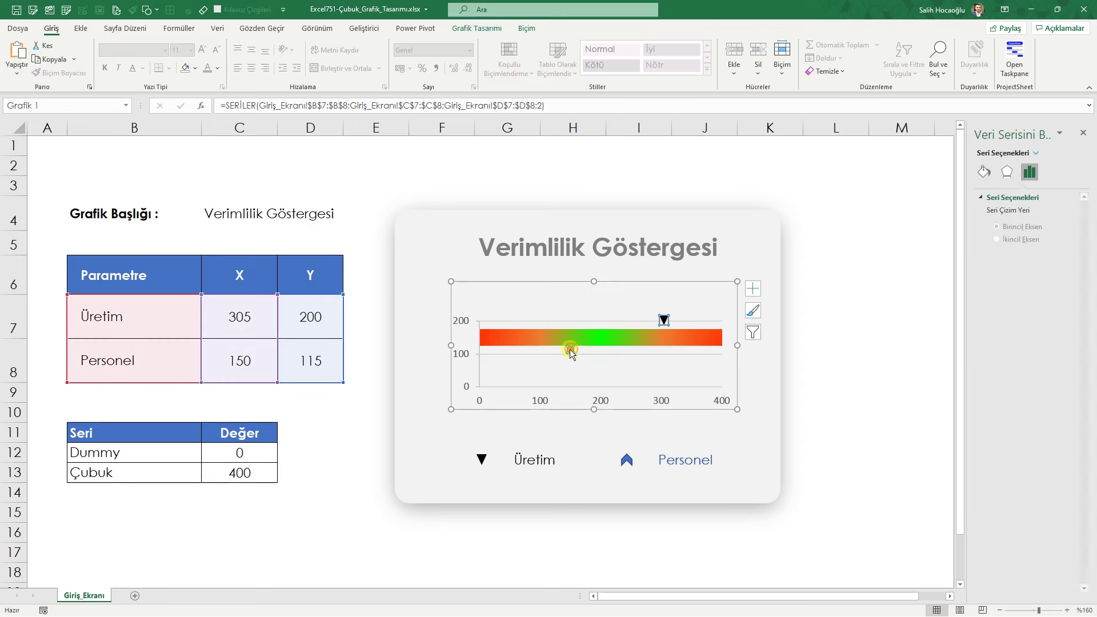
pyautogui.click(570, 349)
pyautogui.hotkey('ctrl', 'v')
pyautogui.press('Escape')
pyautogui.press('Escape')
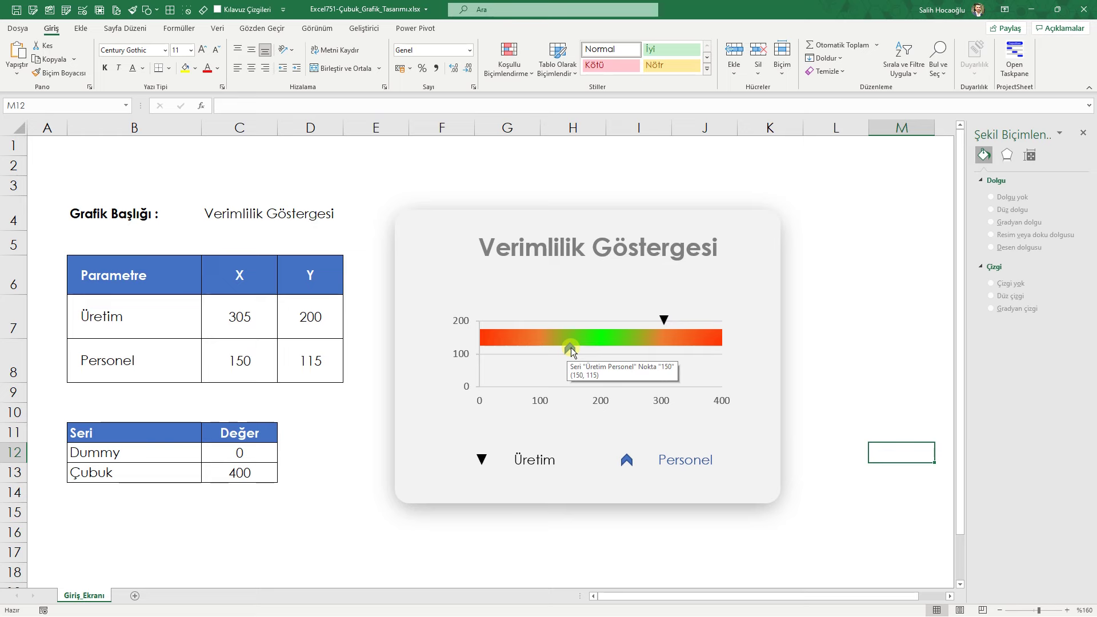
# Add data labels to the markers, placing 200 above and the blue 115 label below
pyautogui.rightClick(571, 348)
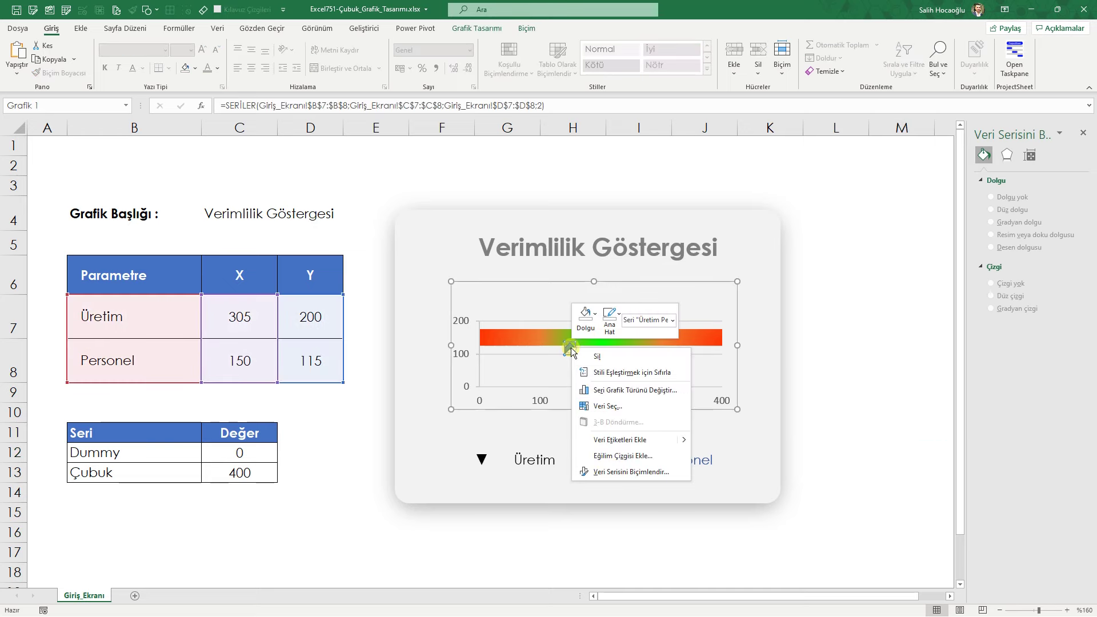
pyautogui.click(633, 445)
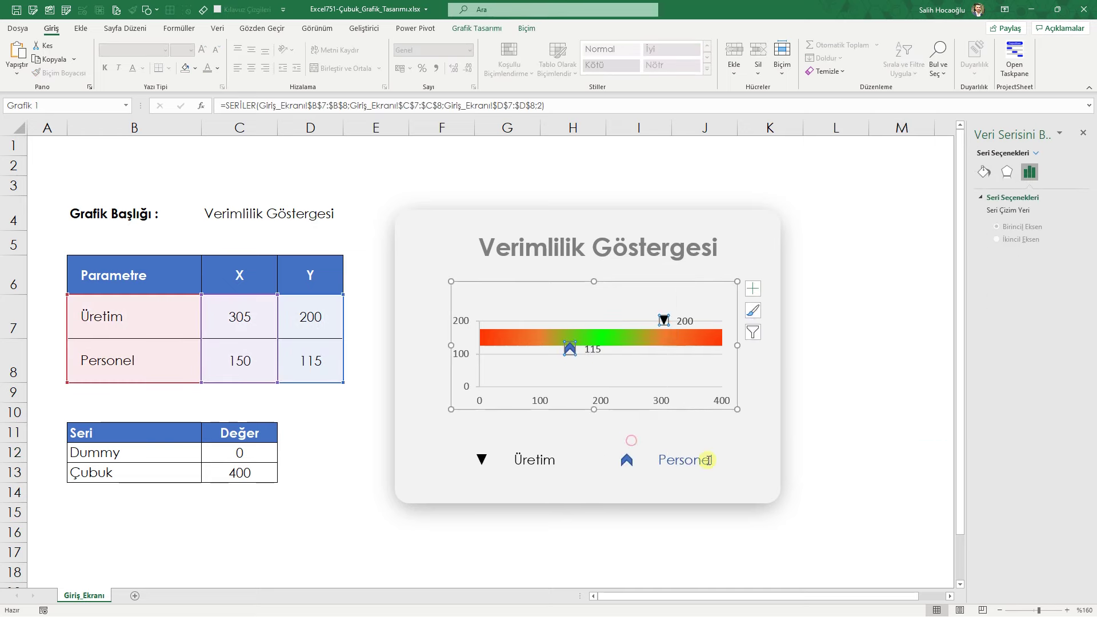
pyautogui.click(687, 321)
pyautogui.click(687, 322)
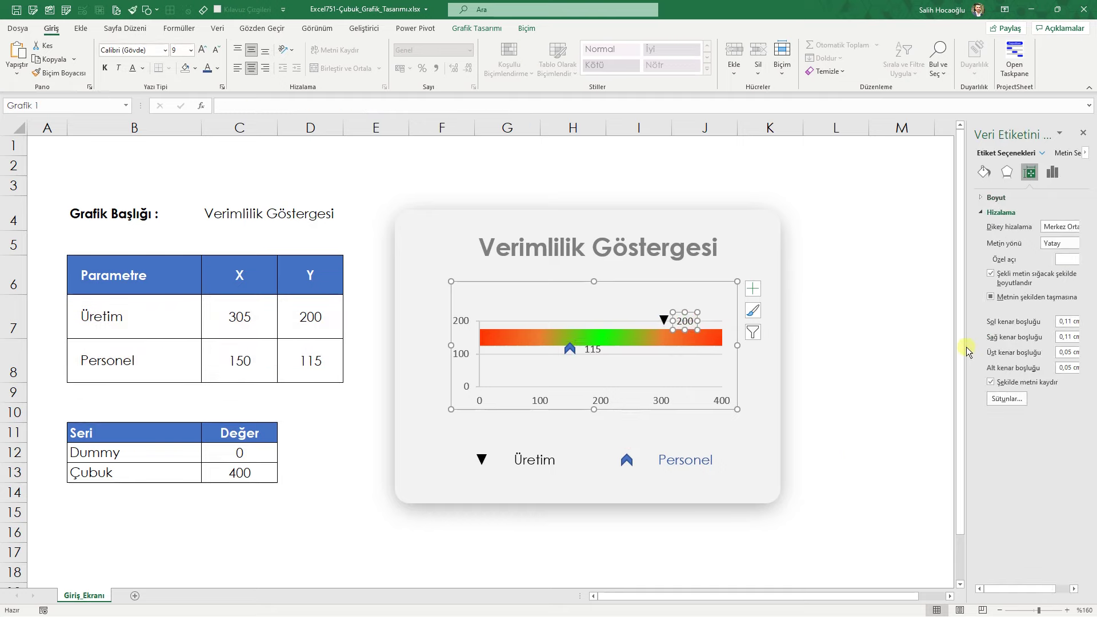
pyautogui.moveTo(962, 352); pyautogui.dragTo(867, 352)
pyautogui.click(952, 172)
pyautogui.click(897, 385)
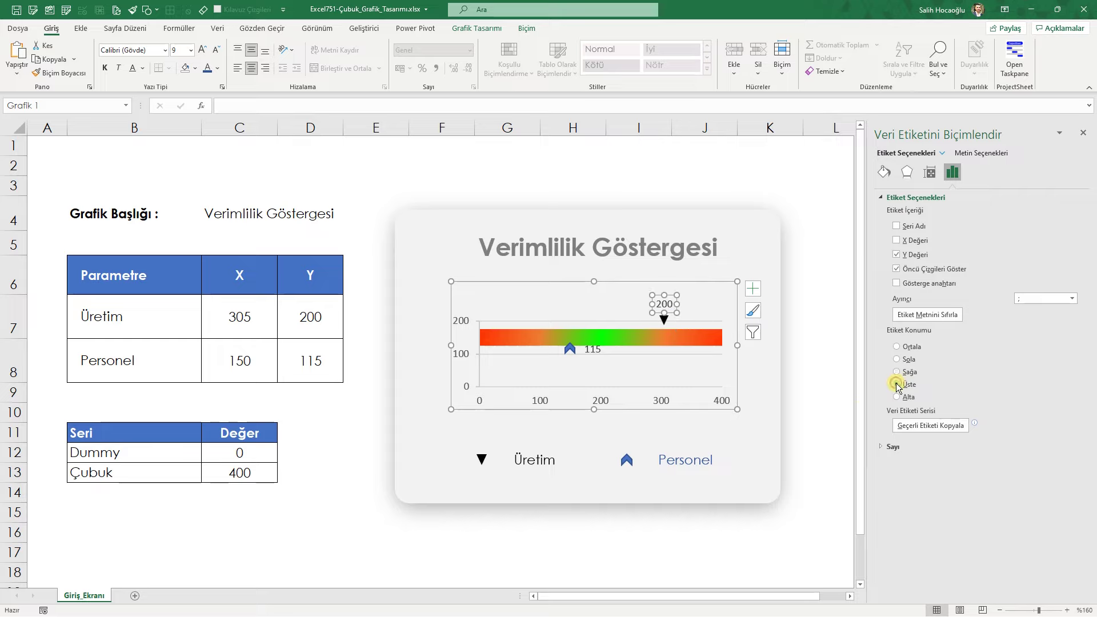
pyautogui.click(594, 353)
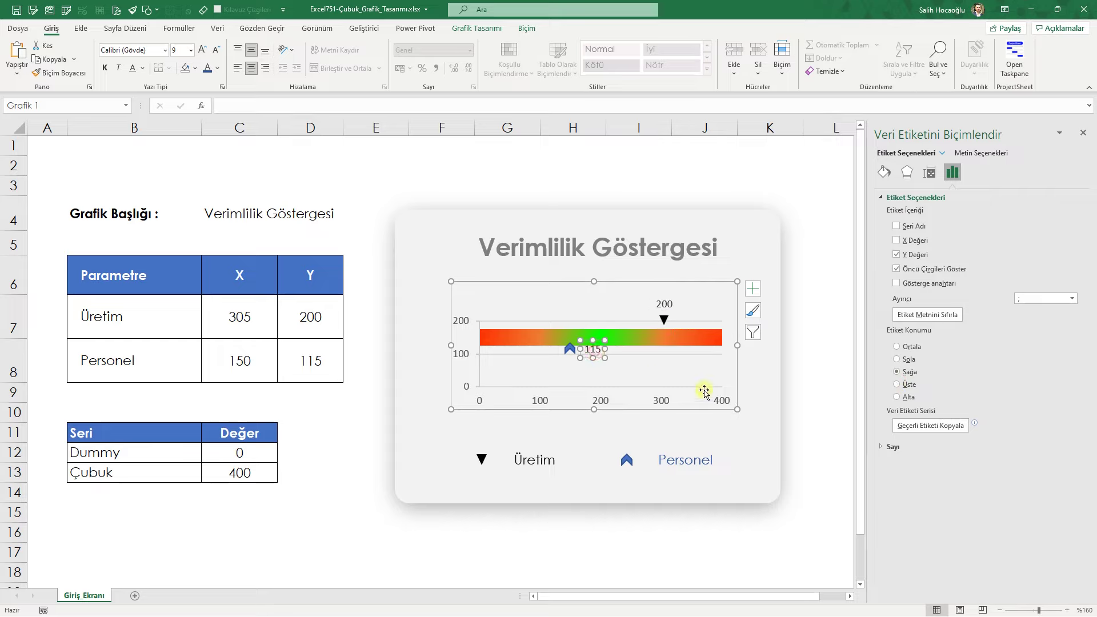
pyautogui.click(897, 397)
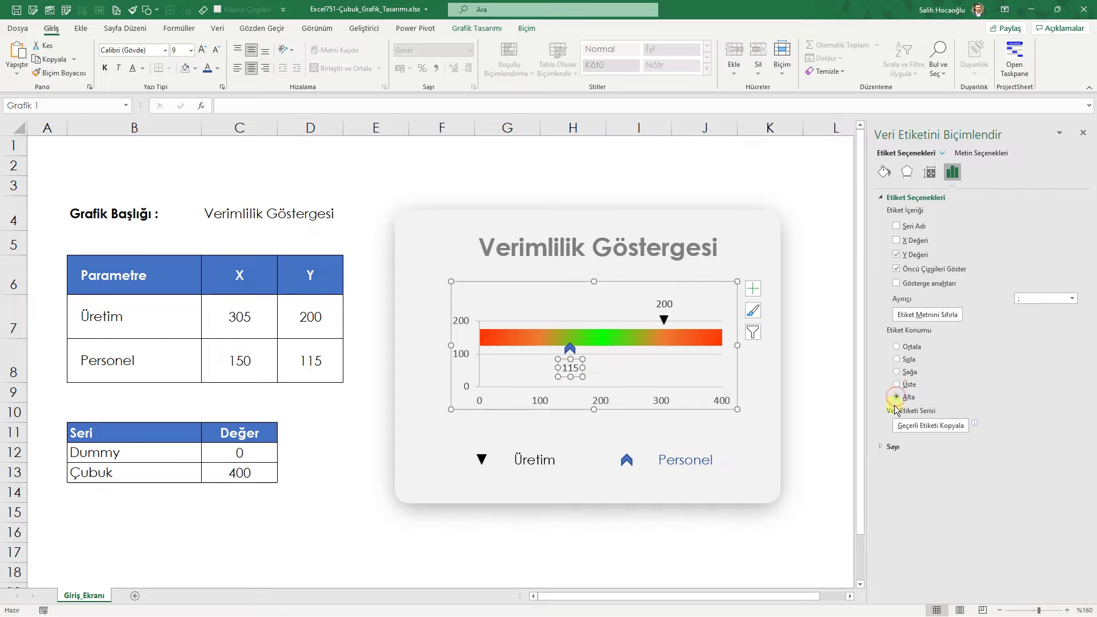
pyautogui.click(208, 69)
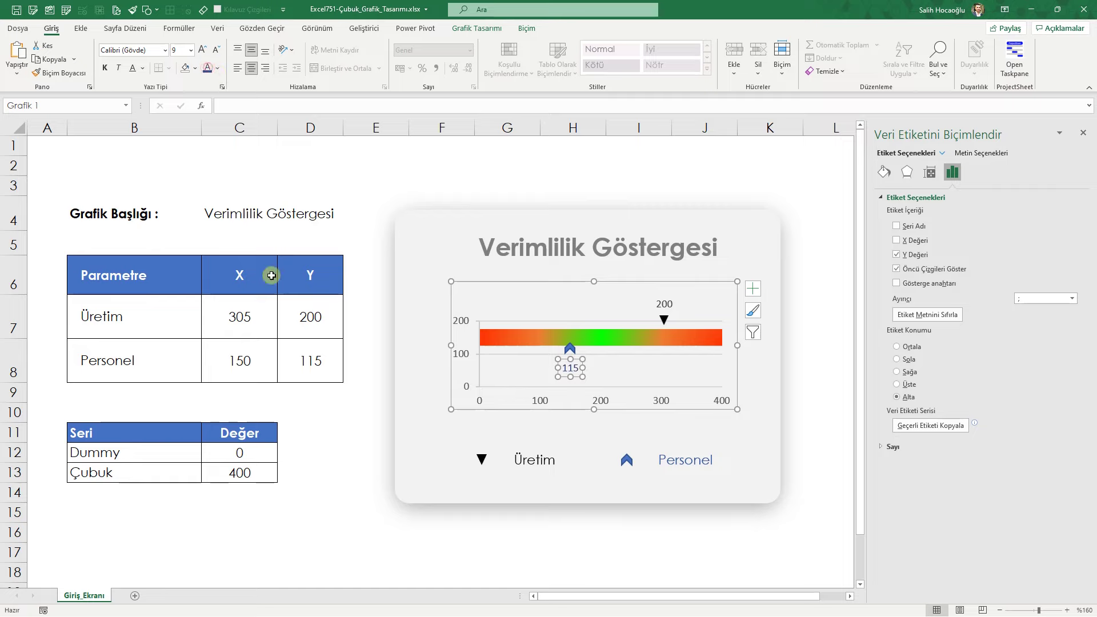
pyautogui.press('Escape')
pyautogui.press('Escape')
pyautogui.moveTo(570, 350)
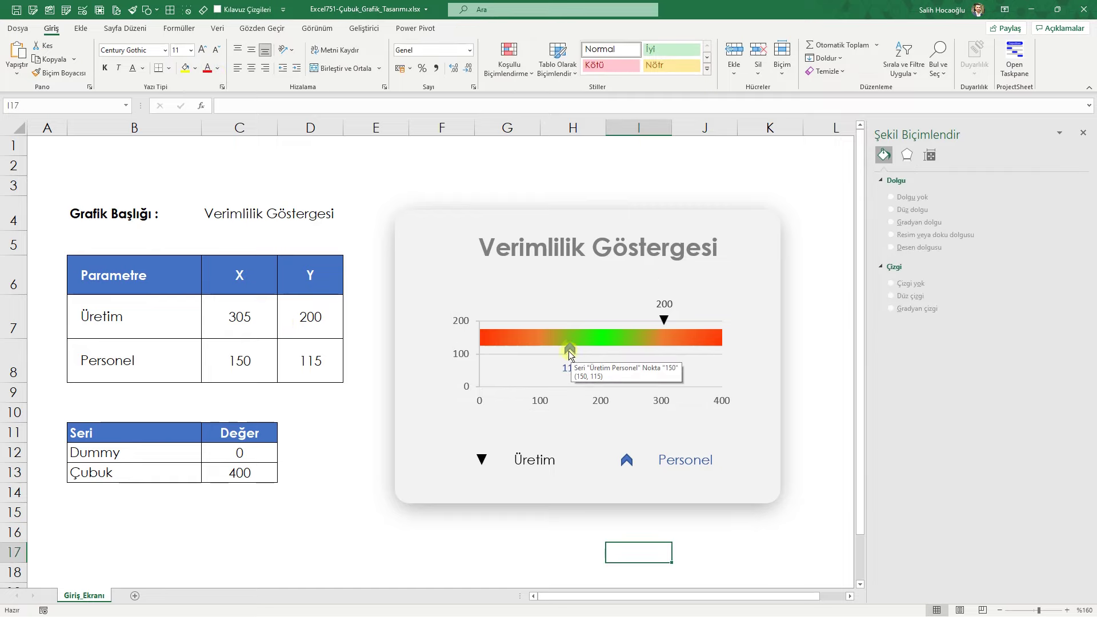
# Enter 100 in cell D8 as Personel's Y value
pyautogui.click(327, 363)
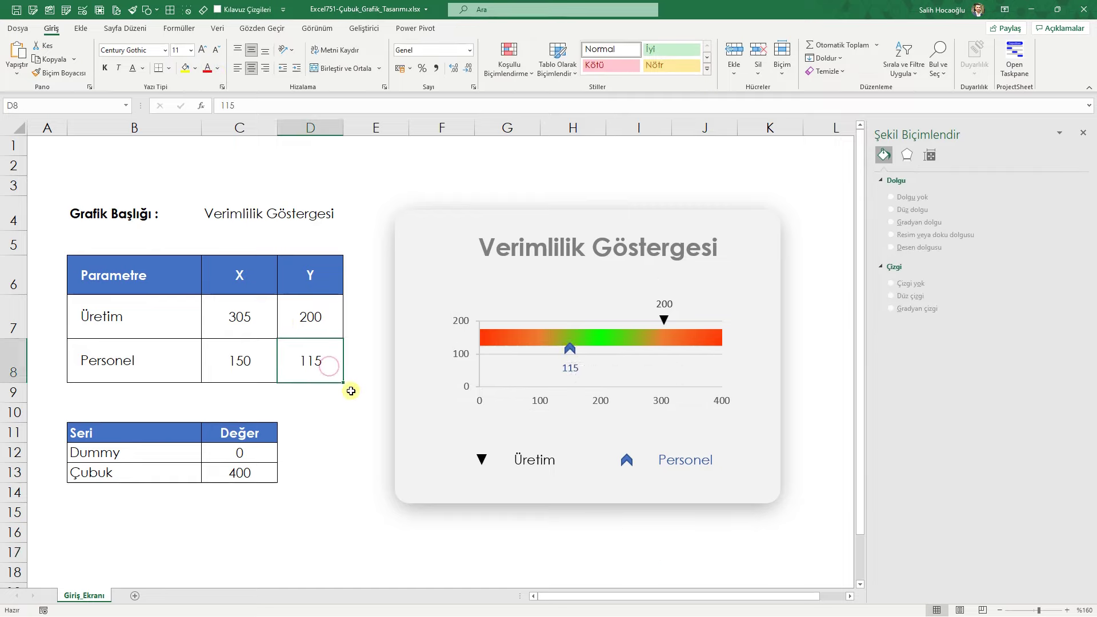
pyautogui.write('100')
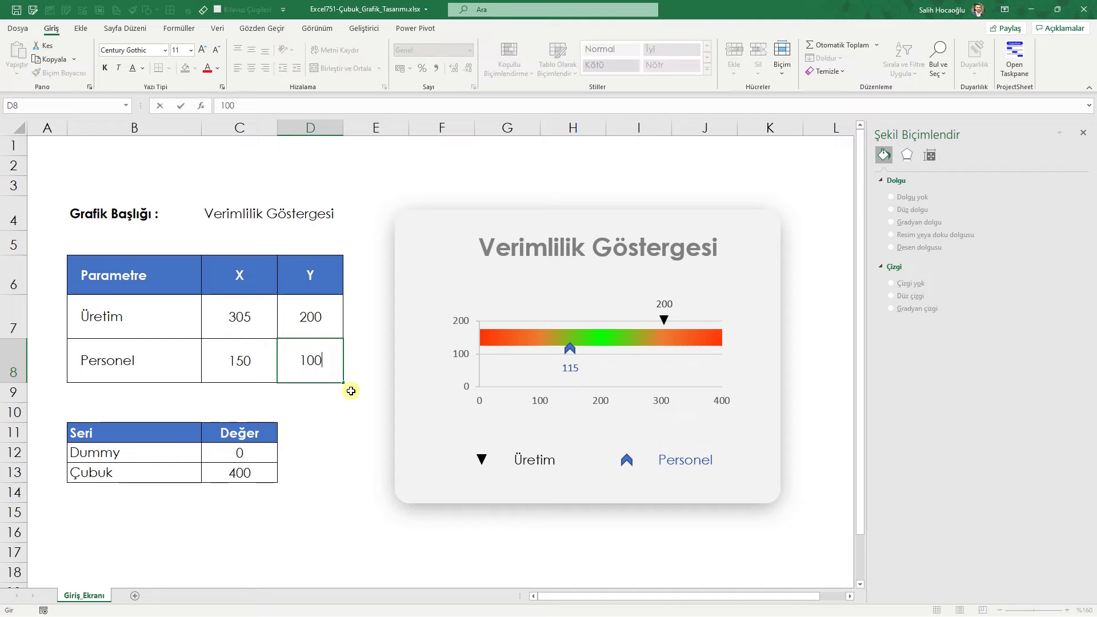
pyautogui.press('Return')
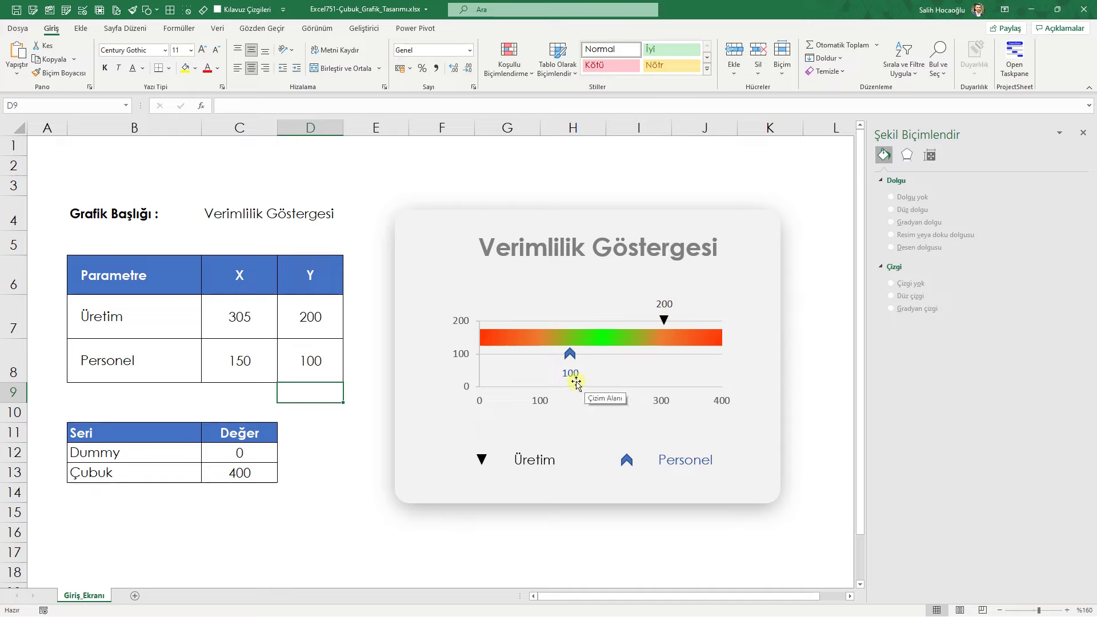
# Make the data labels show X values instead of Y values
pyautogui.doubleClick(666, 305)
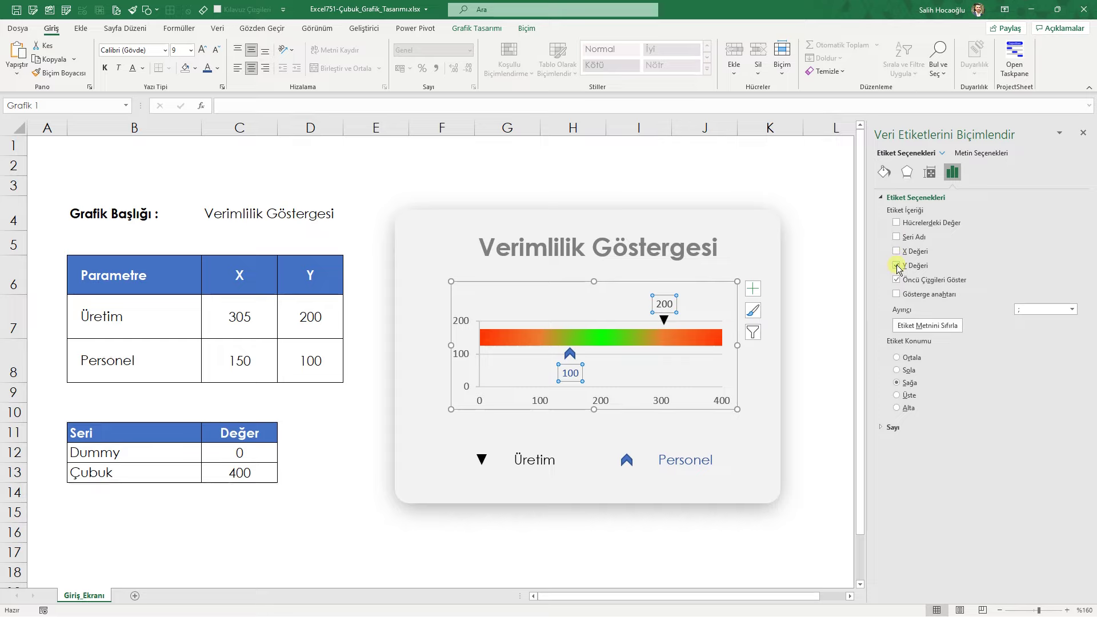
pyautogui.click(897, 266)
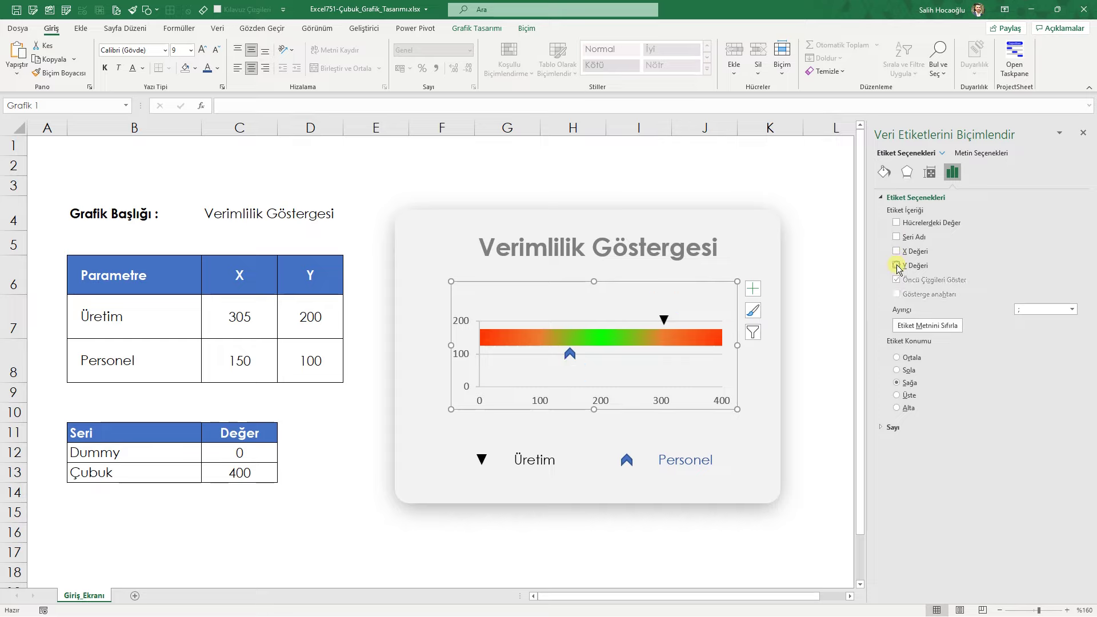
pyautogui.click(897, 251)
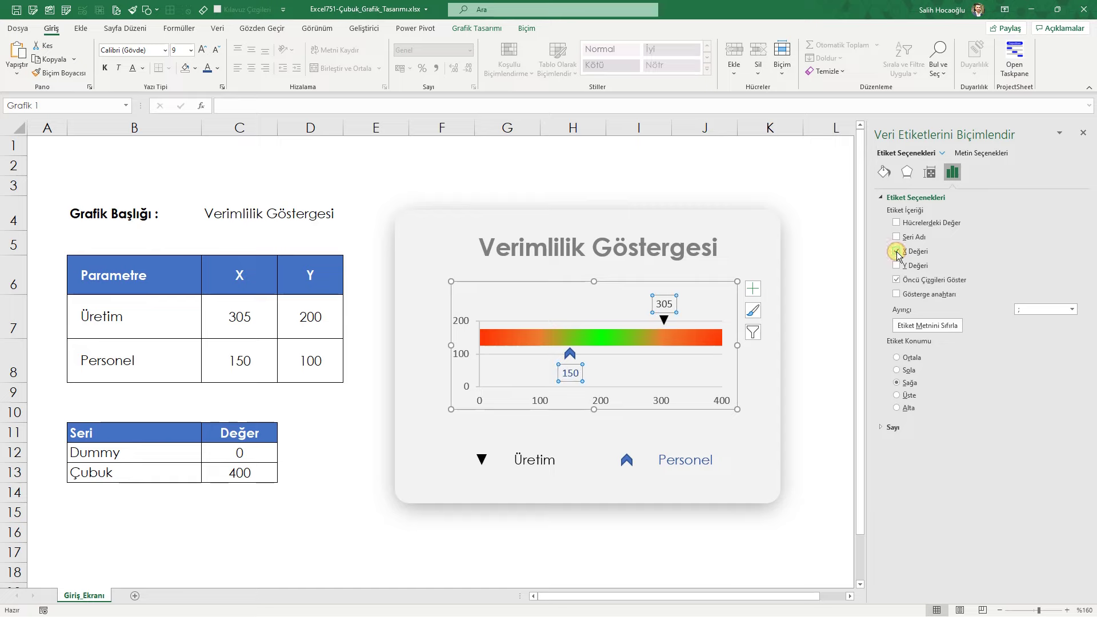
pyautogui.click(840, 335)
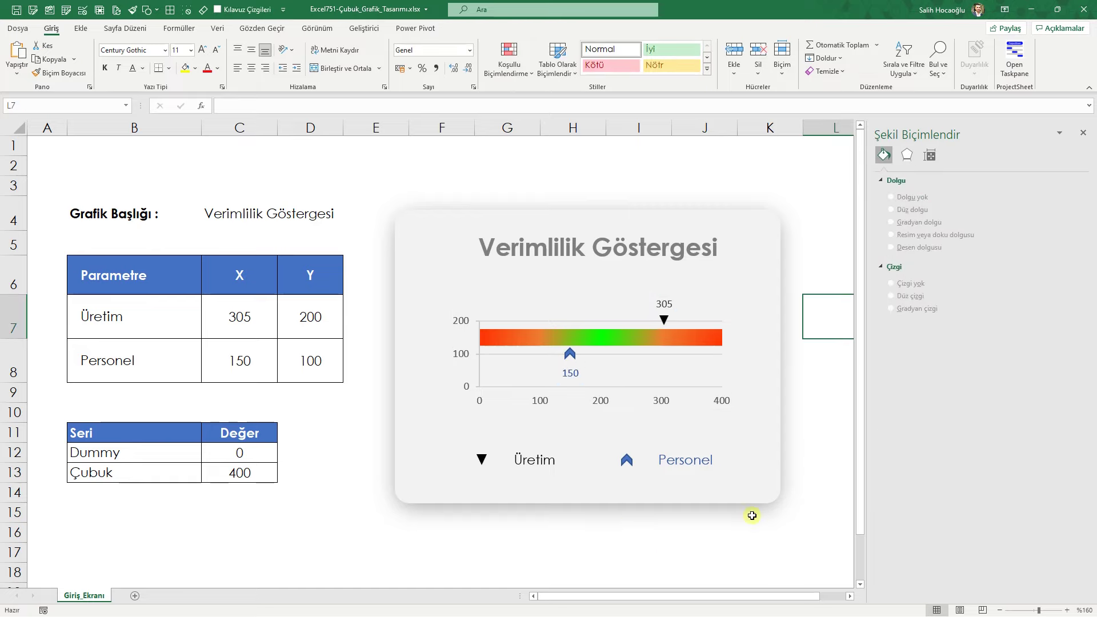
# Delete the gauge chart's vertical axis
pyautogui.click(358, 432)
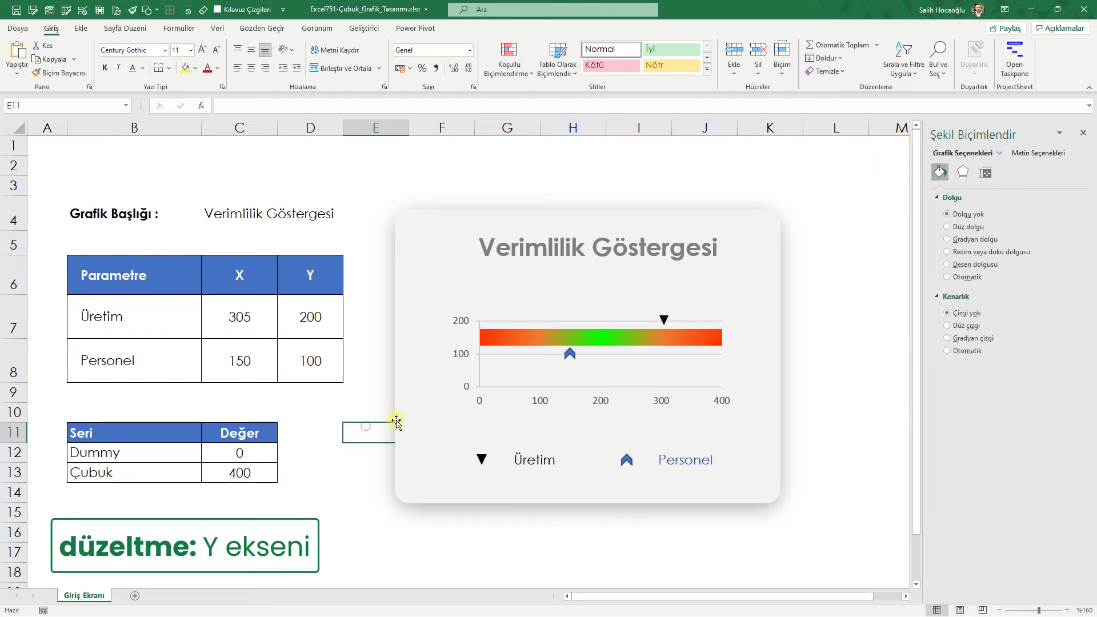
pyautogui.click(461, 355)
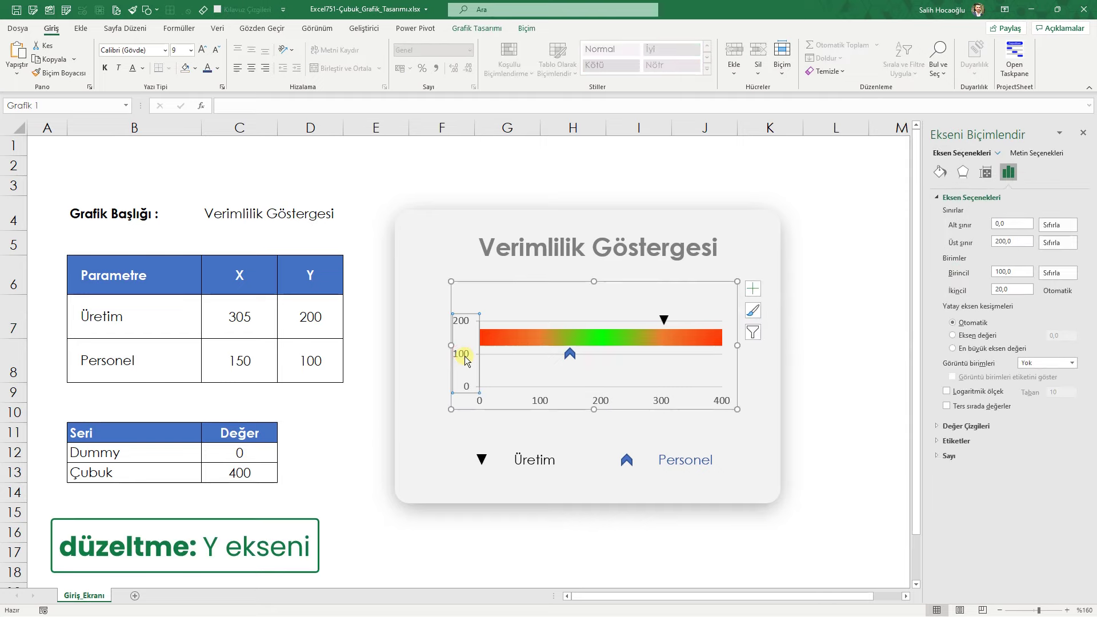
pyautogui.press('Delete')
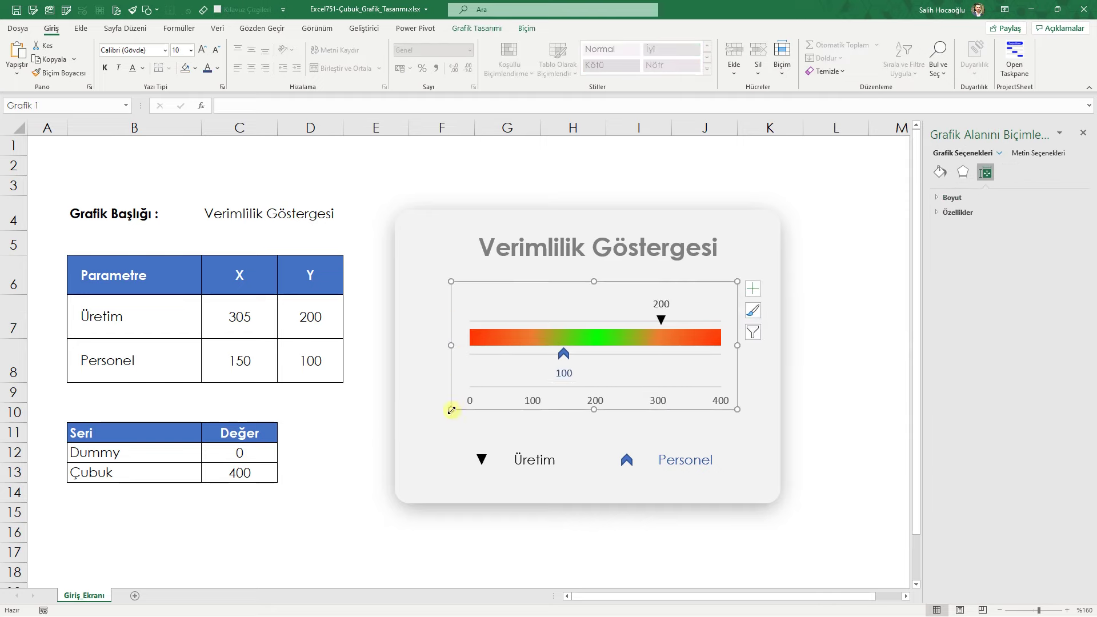
# Shrink the plot area from its lower-left corner and recentre it in the chart
pyautogui.moveTo(451, 410); pyautogui.dragTo(508, 387)
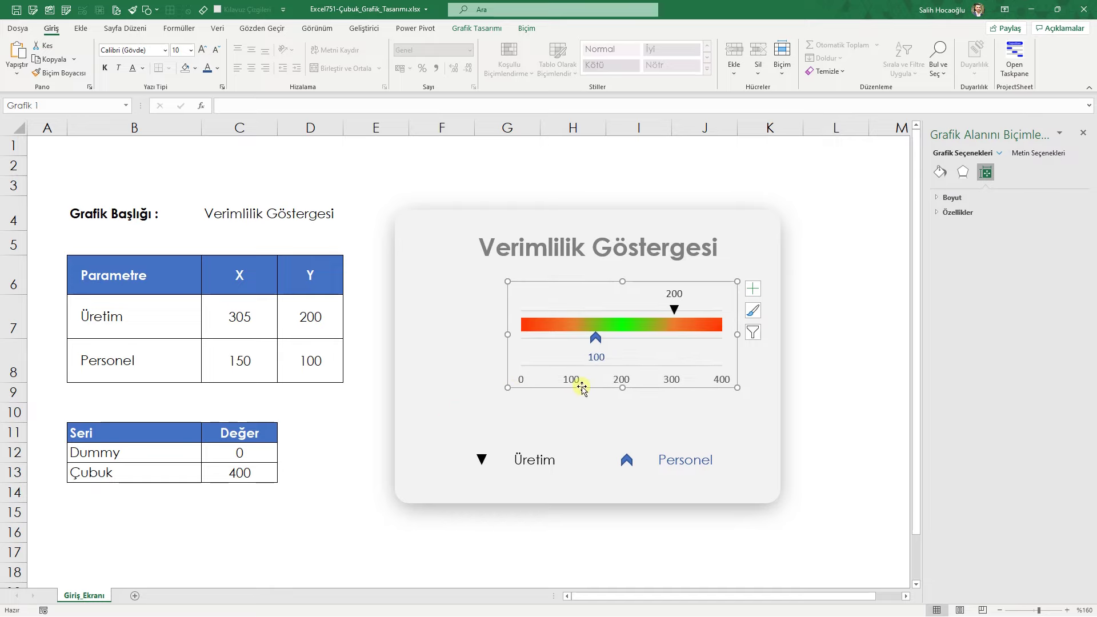
pyautogui.moveTo(581, 388); pyautogui.dragTo(547, 394)
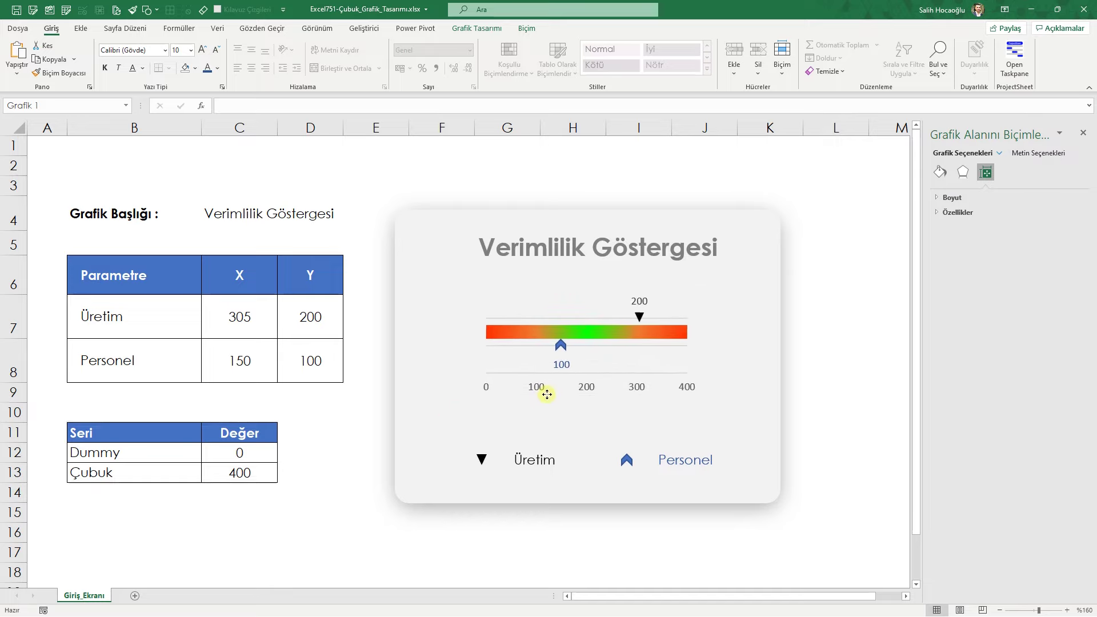
pyautogui.moveTo(547, 394); pyautogui.dragTo(549, 395)
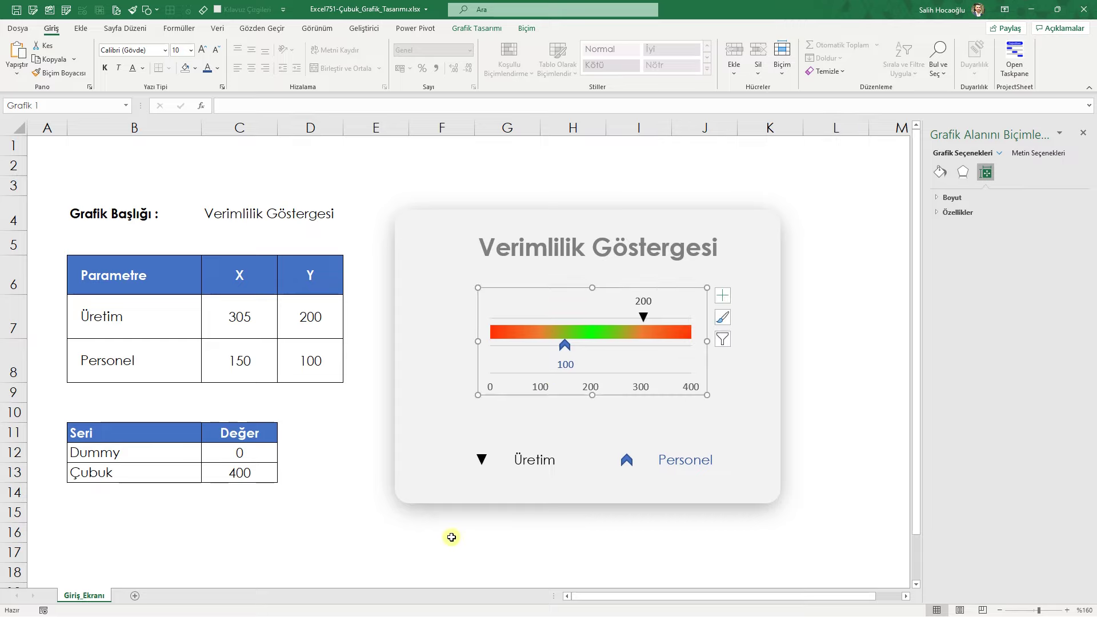
# Group the card, title, chart and legend shapes into a single object
pyautogui.click(444, 330)
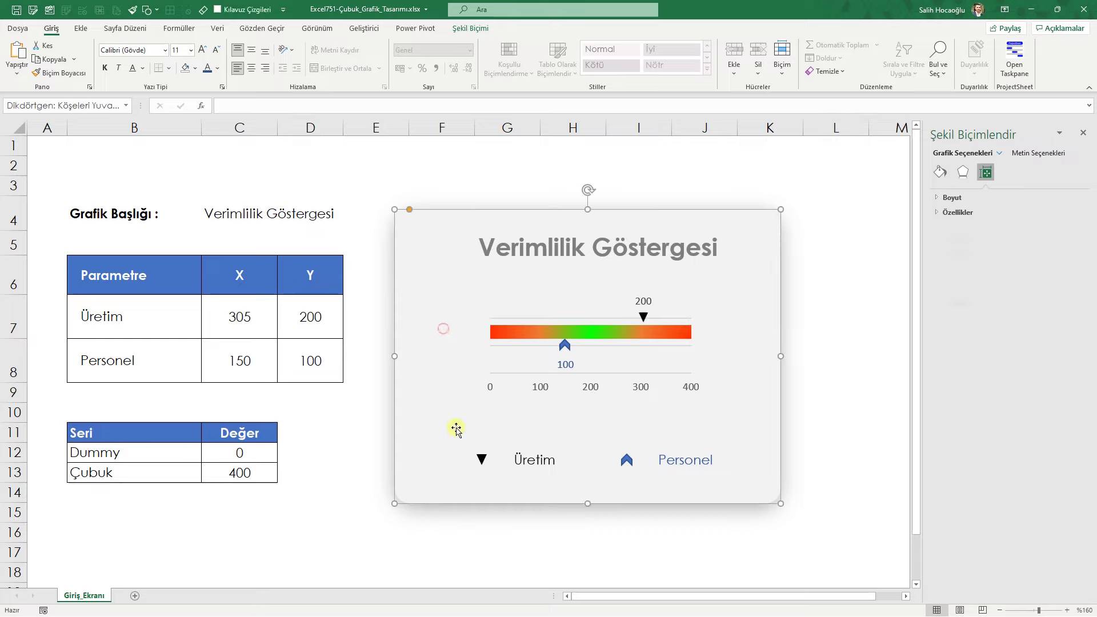
pyautogui.hotkey('ctrl', 'a')
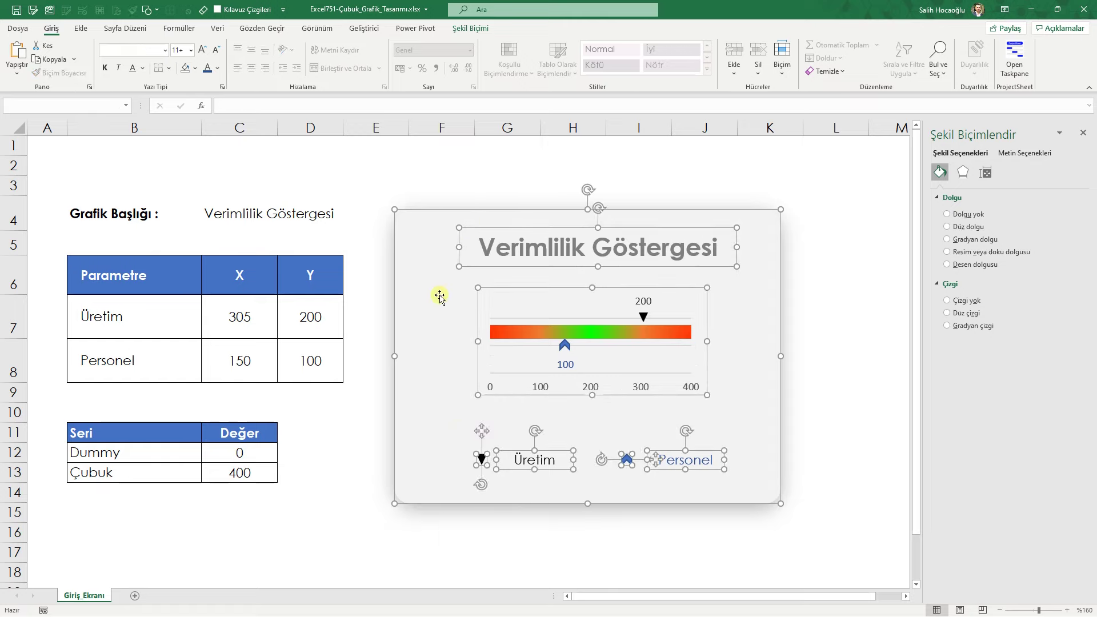
pyautogui.rightClick(432, 265)
pyautogui.moveTo(480, 341)
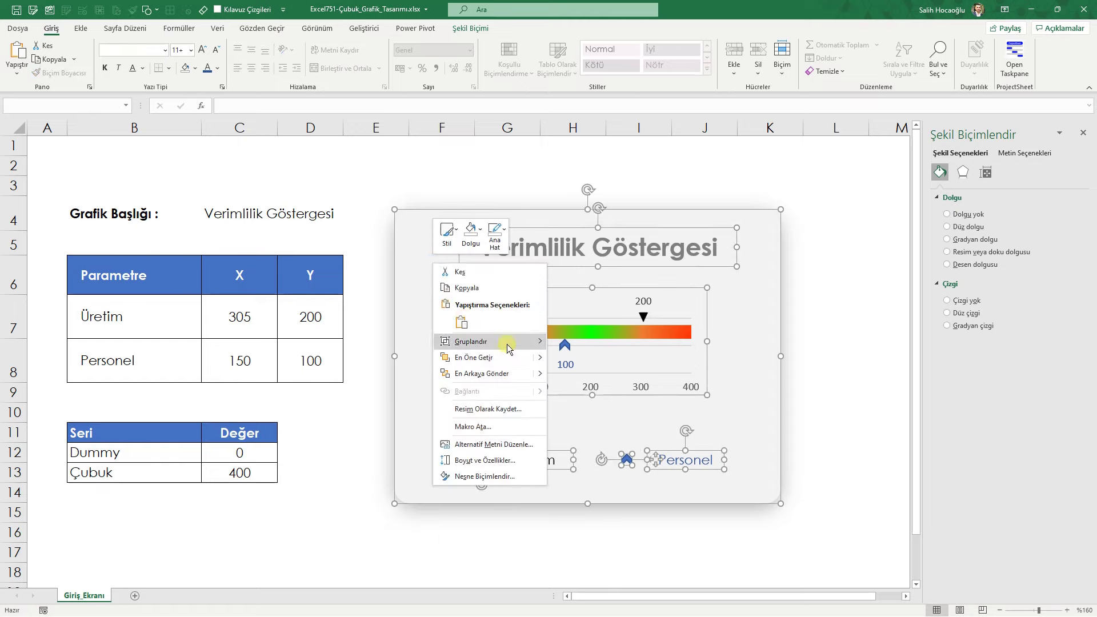
pyautogui.click(508, 343)
pyautogui.click(584, 343)
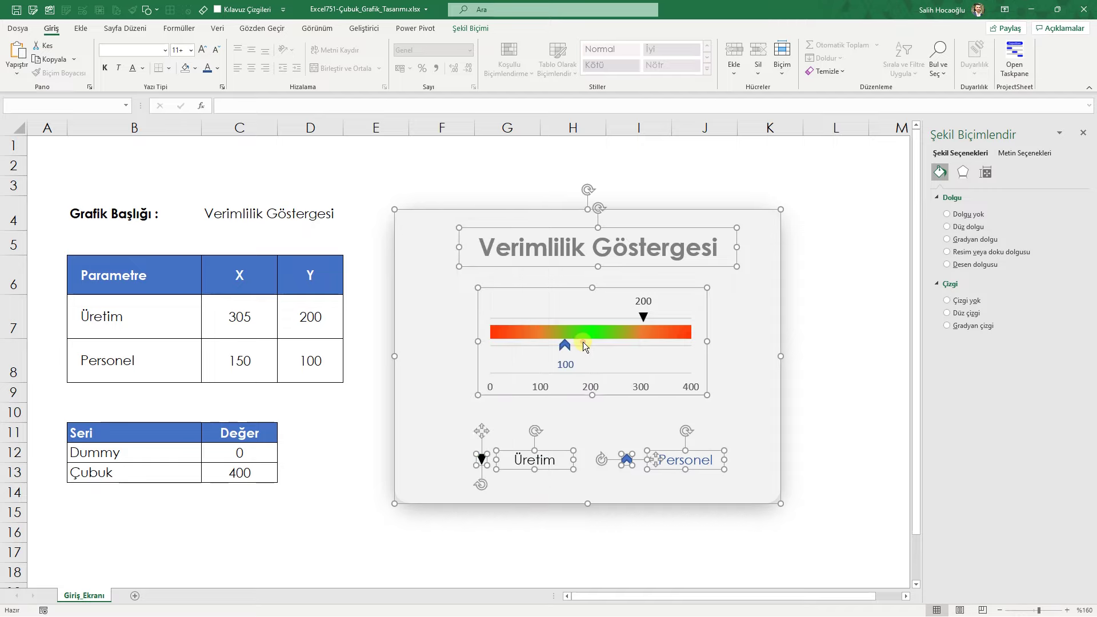
# Move the grouped gauge higher on the sheet and zoom out to 145%
pyautogui.moveTo(446, 511)
pyautogui.mouseDown()
pyautogui.moveTo(491, 465)
pyautogui.moveTo(508, 497)
pyautogui.mouseUp()
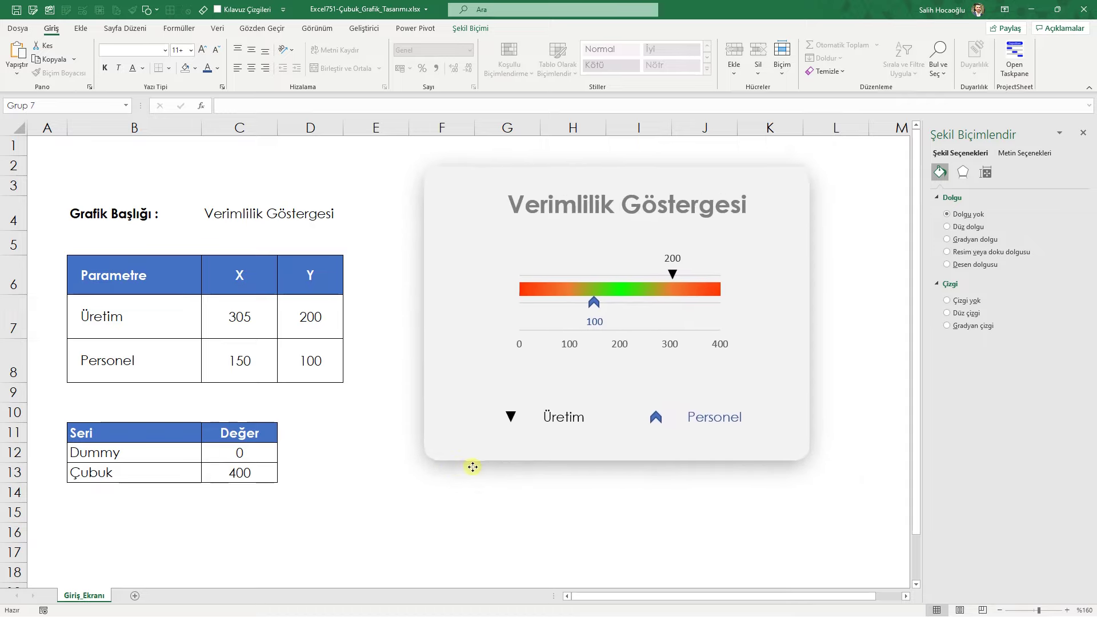
pyautogui.moveTo(508, 498)
pyautogui.mouseDown()
pyautogui.moveTo(473, 504)
pyautogui.moveTo(438, 440)
pyautogui.moveTo(445, 448)
pyautogui.mouseUp()
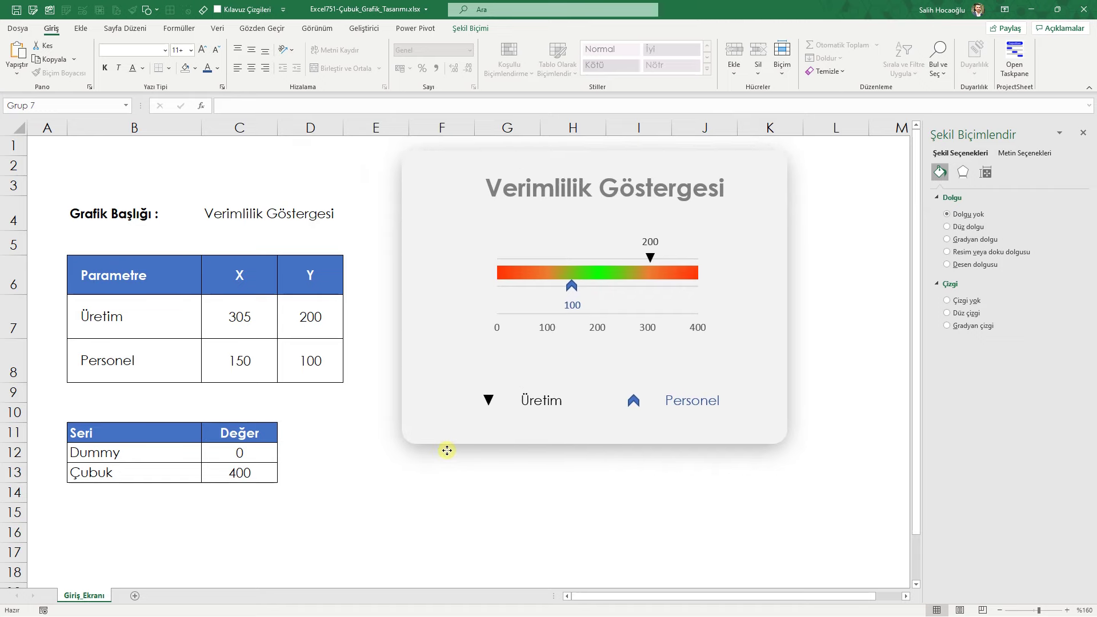
pyautogui.press('Escape')
pyautogui.scroll(-1, 93, 417)
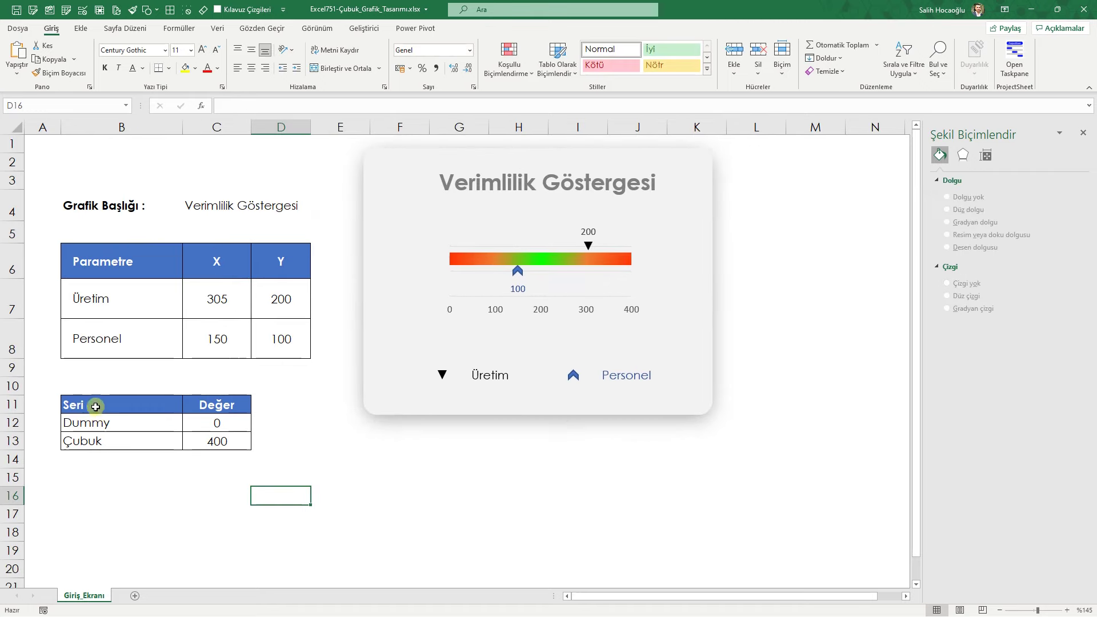
# Hide rows 11–13 holding the Seri helper table, then select the chart's plot area
pyautogui.moveTo(92, 404); pyautogui.dragTo(206, 441)
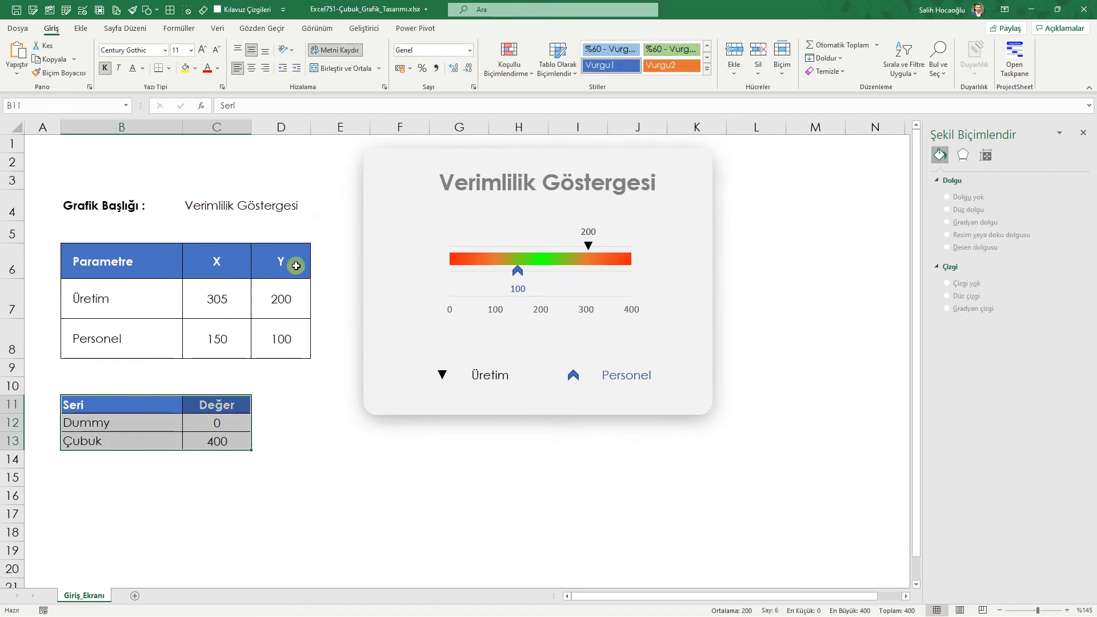
pyautogui.moveTo(290, 261); pyautogui.dragTo(292, 342)
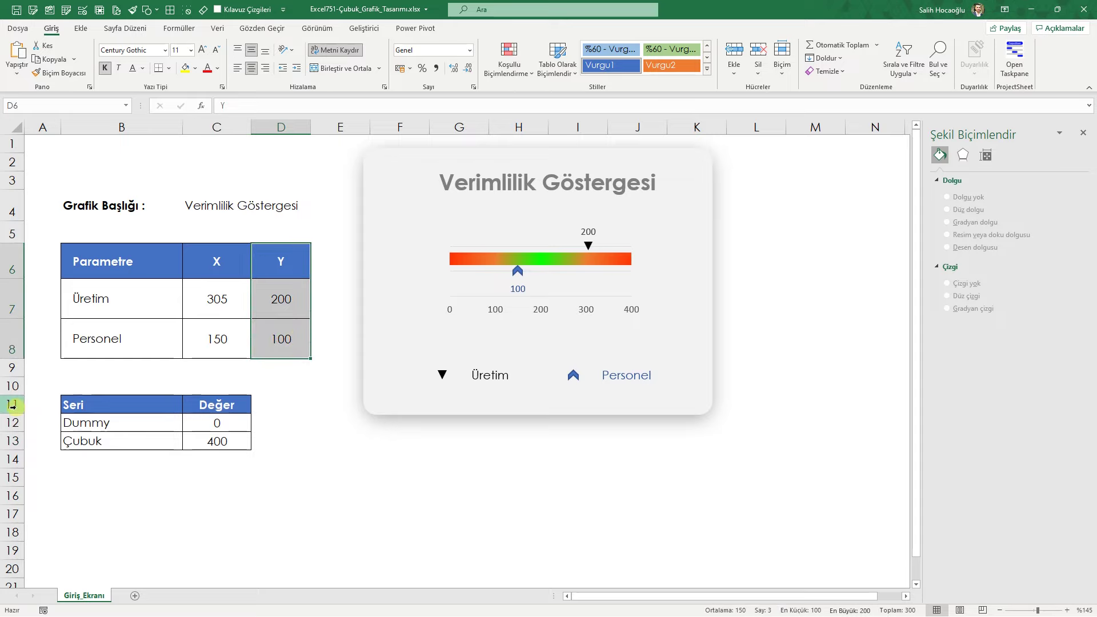
pyautogui.moveTo(13, 405); pyautogui.dragTo(13, 441)
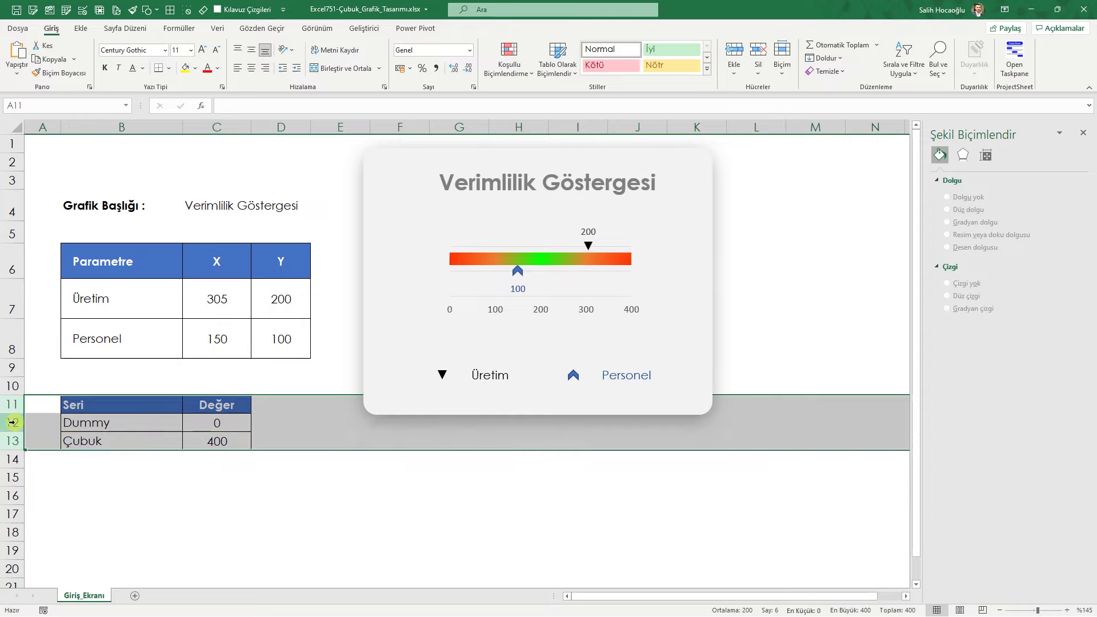
pyautogui.rightClick(13, 423)
pyautogui.click(112, 420)
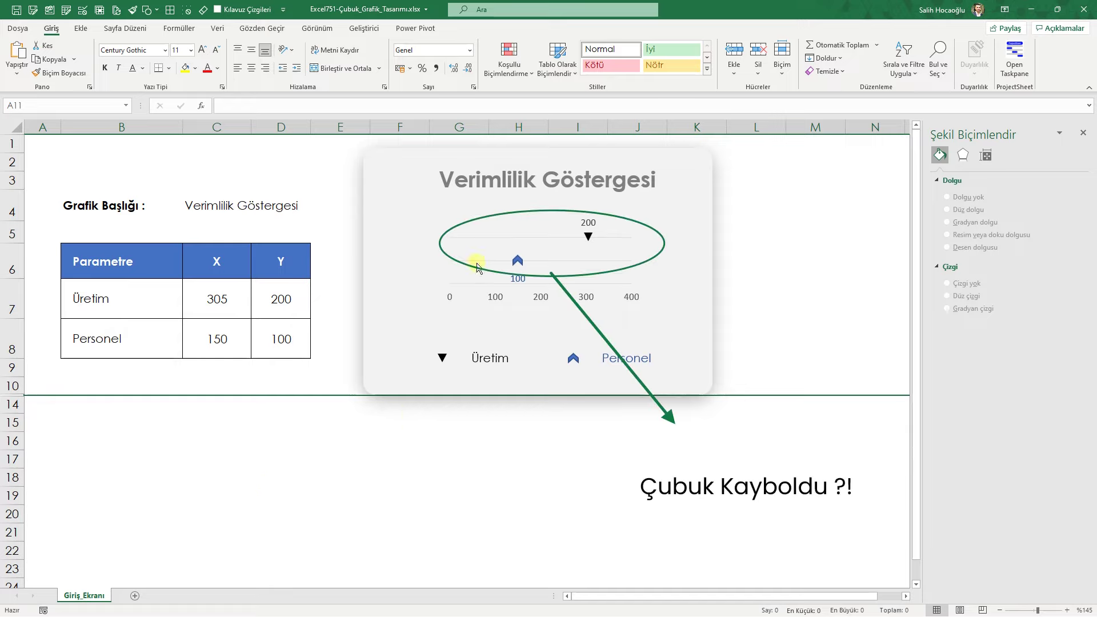
pyautogui.click(482, 234)
pyautogui.click(493, 231)
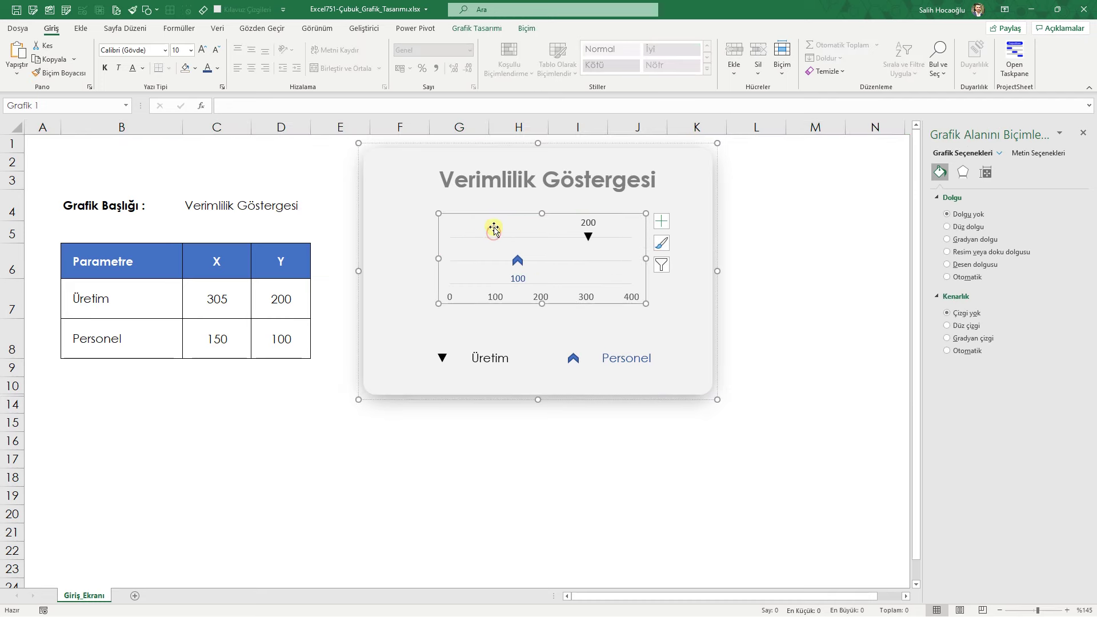
# Enable 'Gizli satır ve sütunlardaki verileri göster' in the chart's hidden and empty cell settings
pyautogui.rightClick(494, 227)
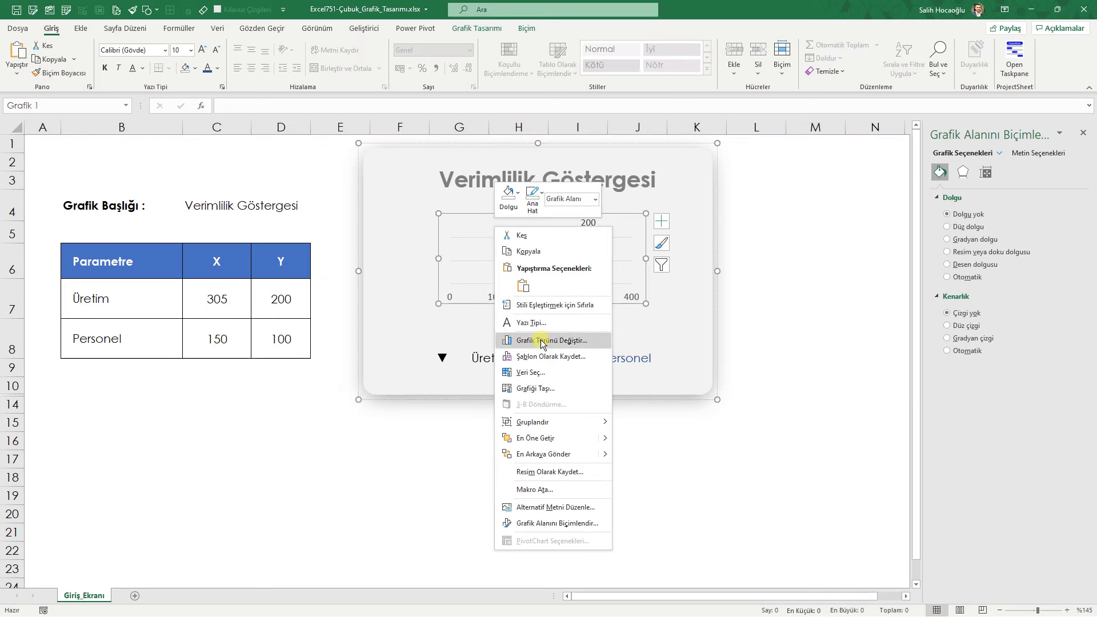
pyautogui.click(550, 371)
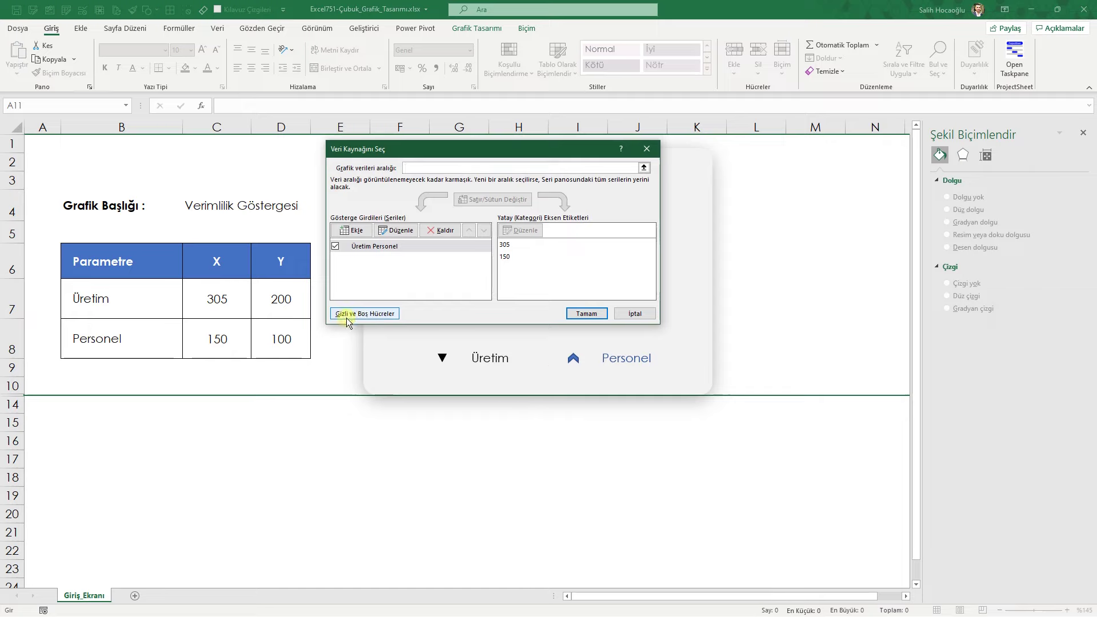
pyautogui.click(378, 314)
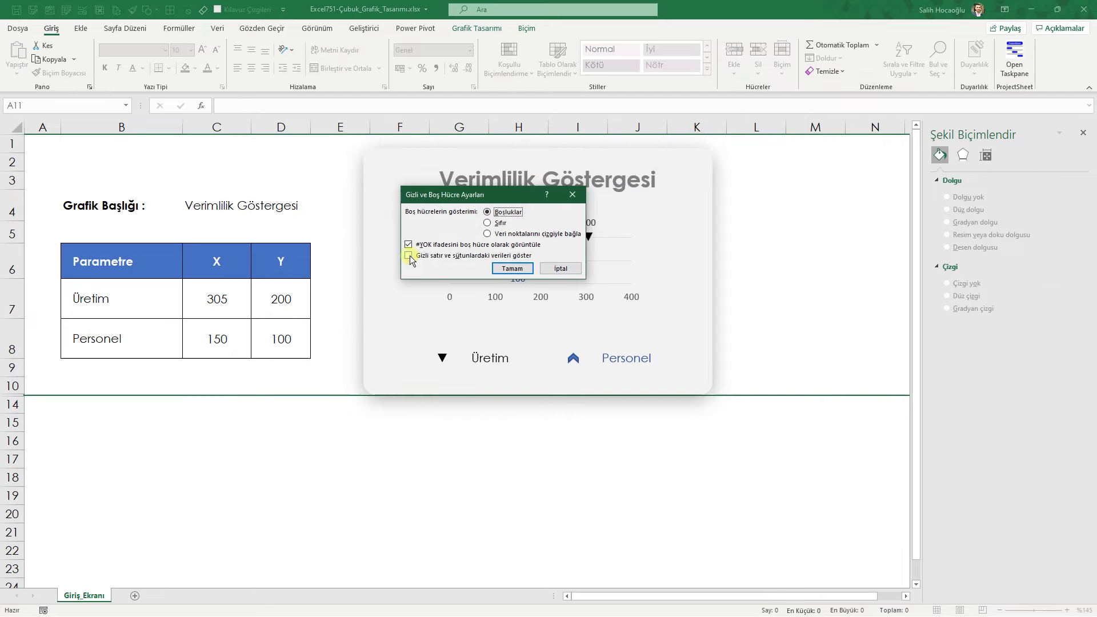
pyautogui.click(410, 256)
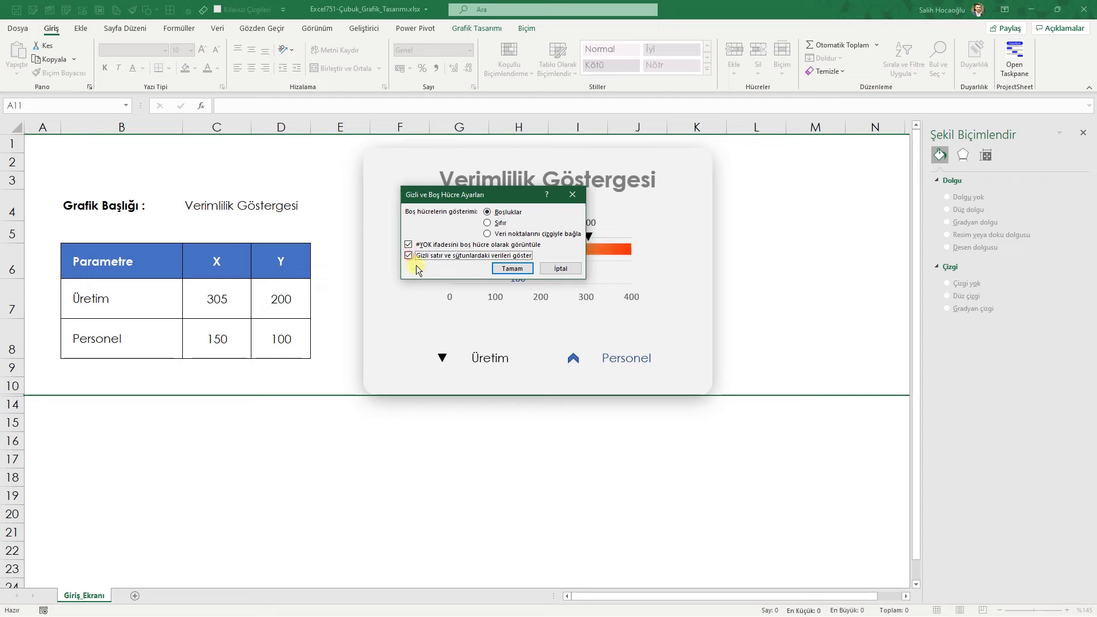
pyautogui.click(517, 270)
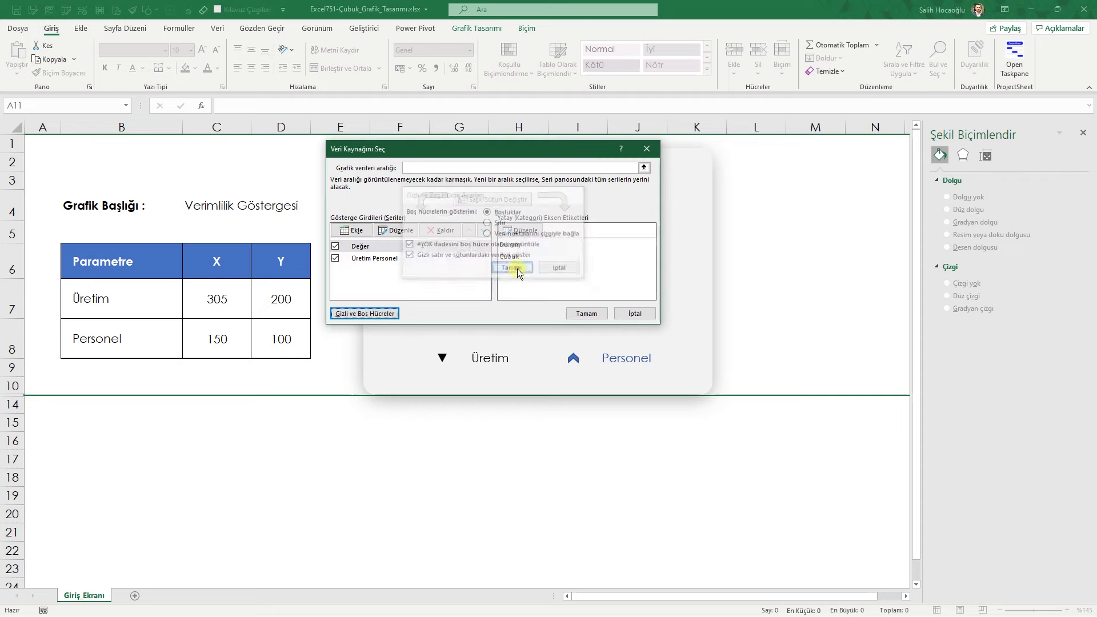
pyautogui.click(587, 314)
pyautogui.click(269, 422)
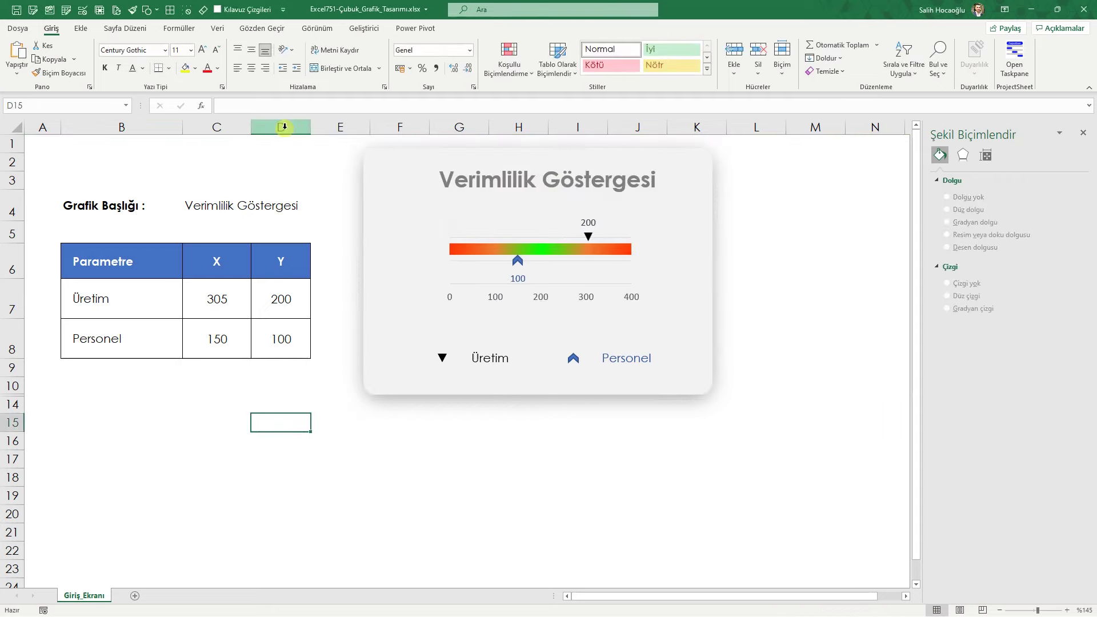
# Hide column D with the Y values, keeping the gauge markers at 200 and 100
pyautogui.click(284, 127)
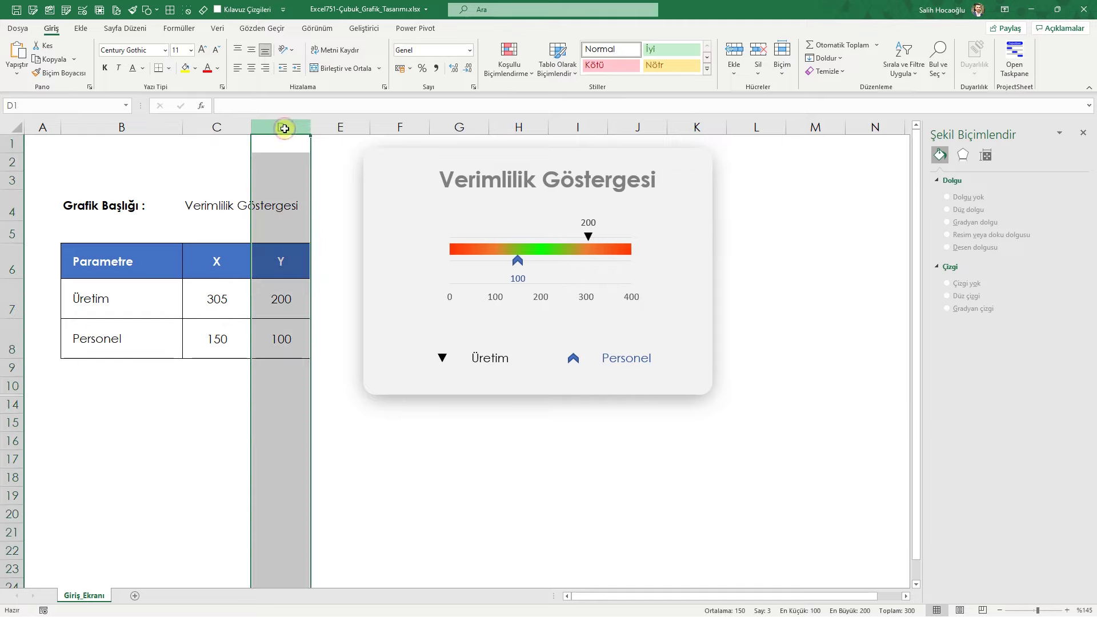
pyautogui.rightClick(284, 127)
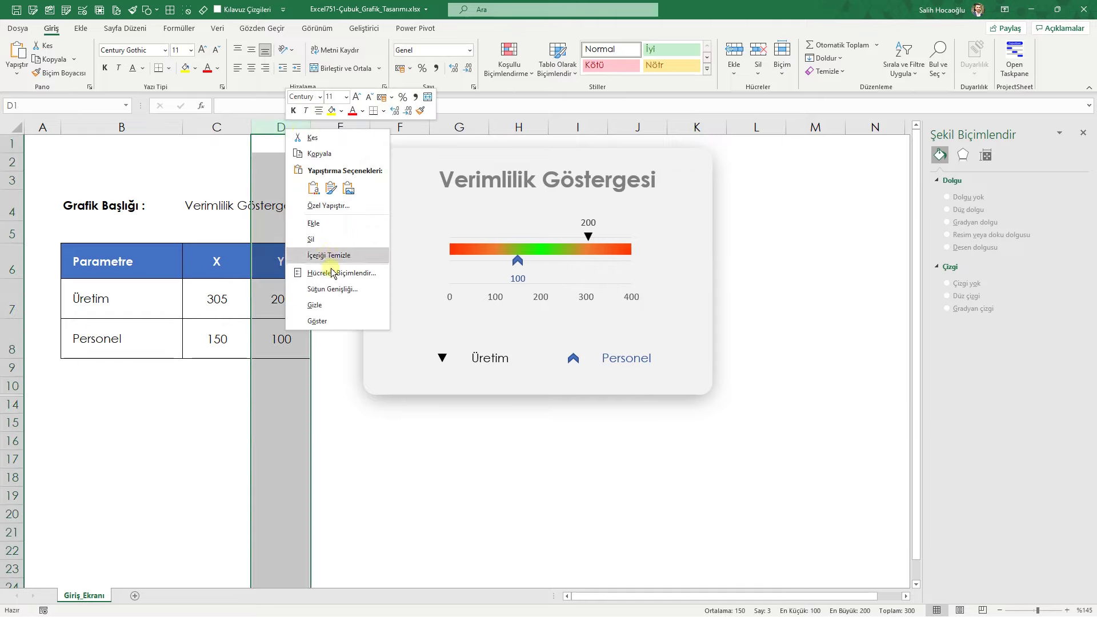
pyautogui.click(320, 303)
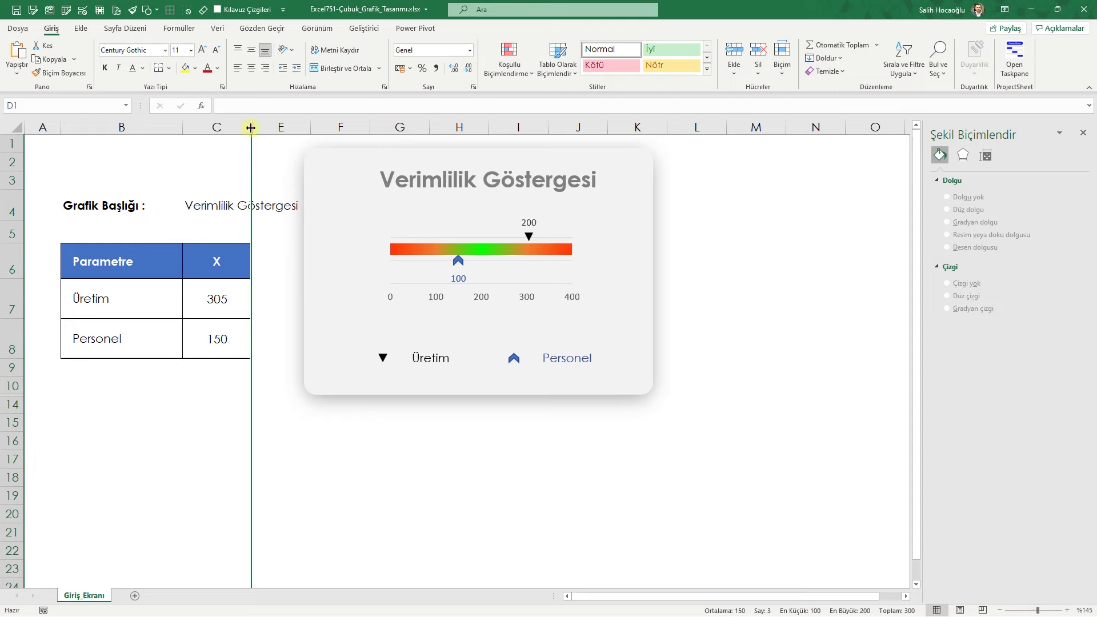
pyautogui.click(171, 423)
pyautogui.scroll(1, 174, 406)
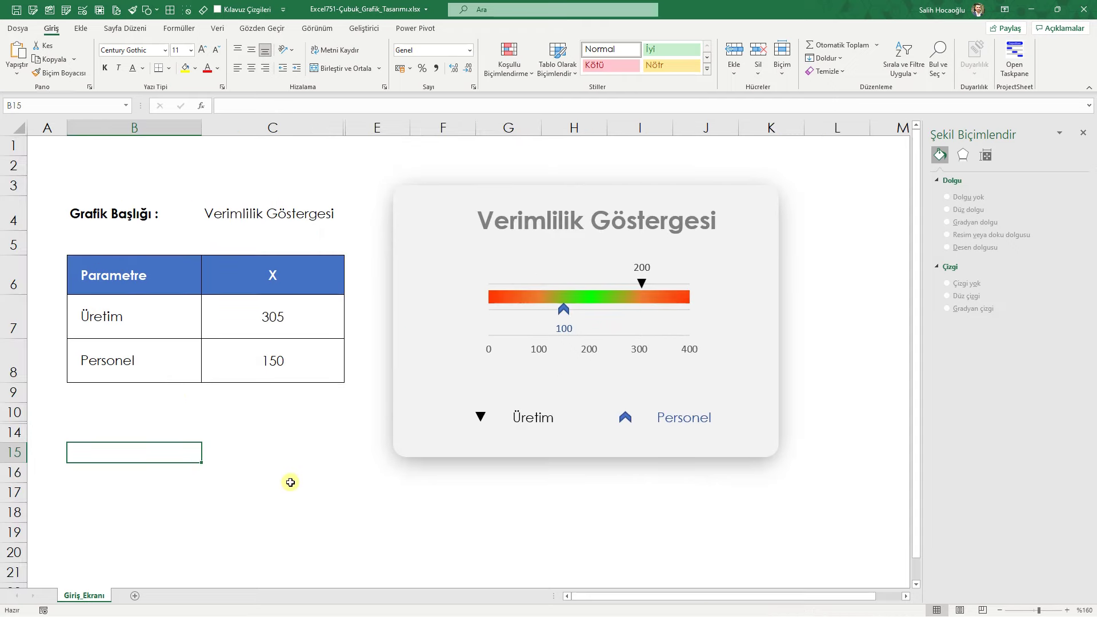
# Rename the X header in C6 to 'Giriş'
pyautogui.click(254, 282)
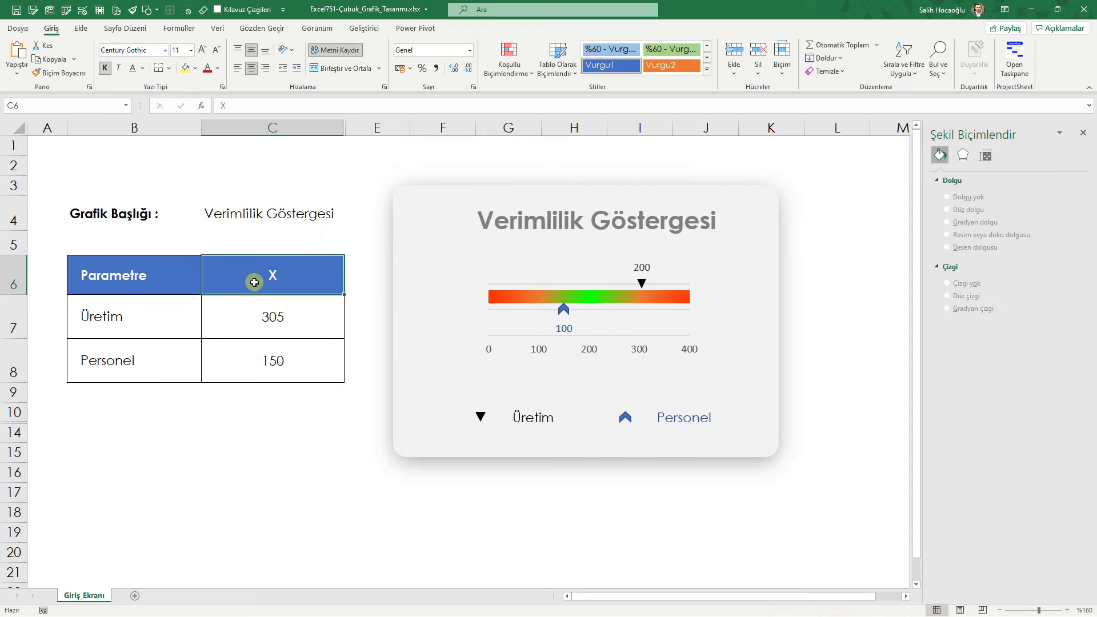
pyautogui.write('Gi')
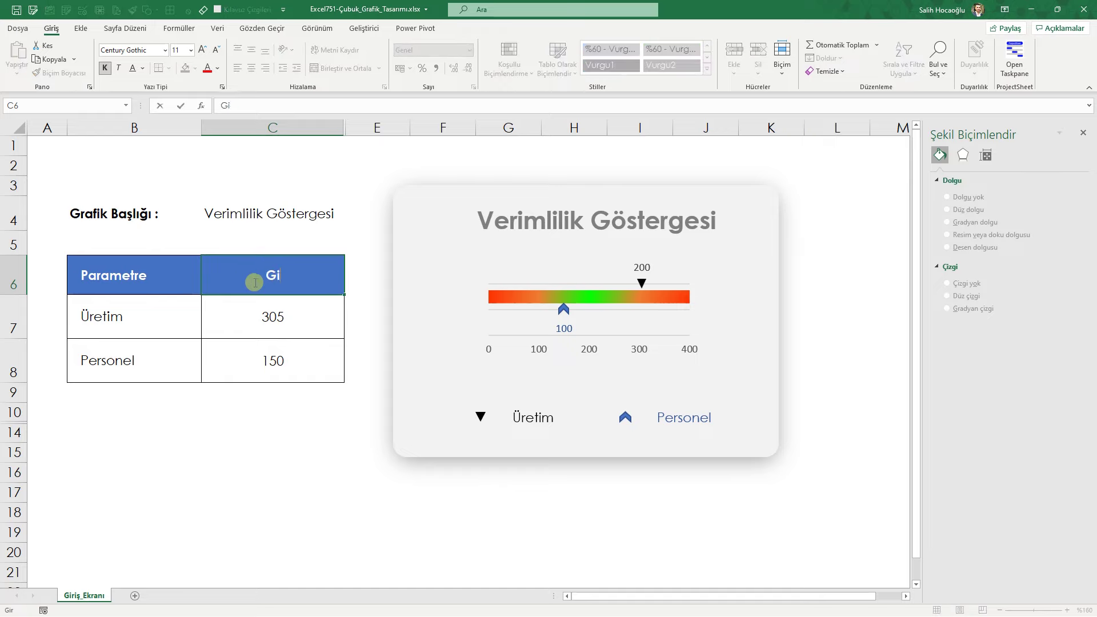
pyautogui.write('riş')
pyautogui.press('Return')
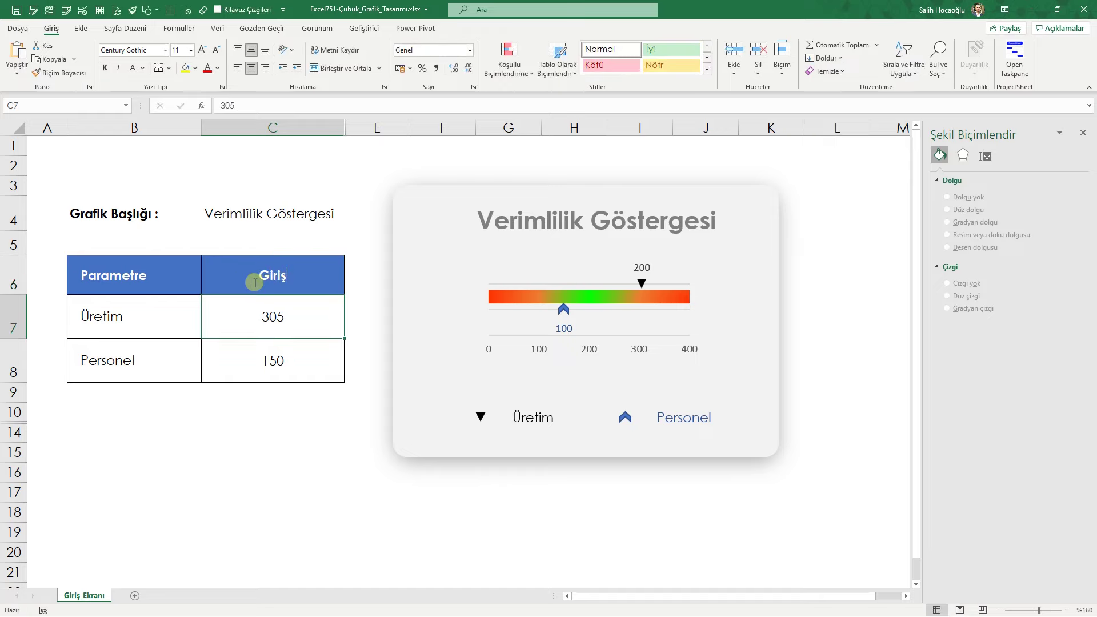
# Make the marker data labels show X values (305, 150) instead of Y values
pyautogui.click(617, 286)
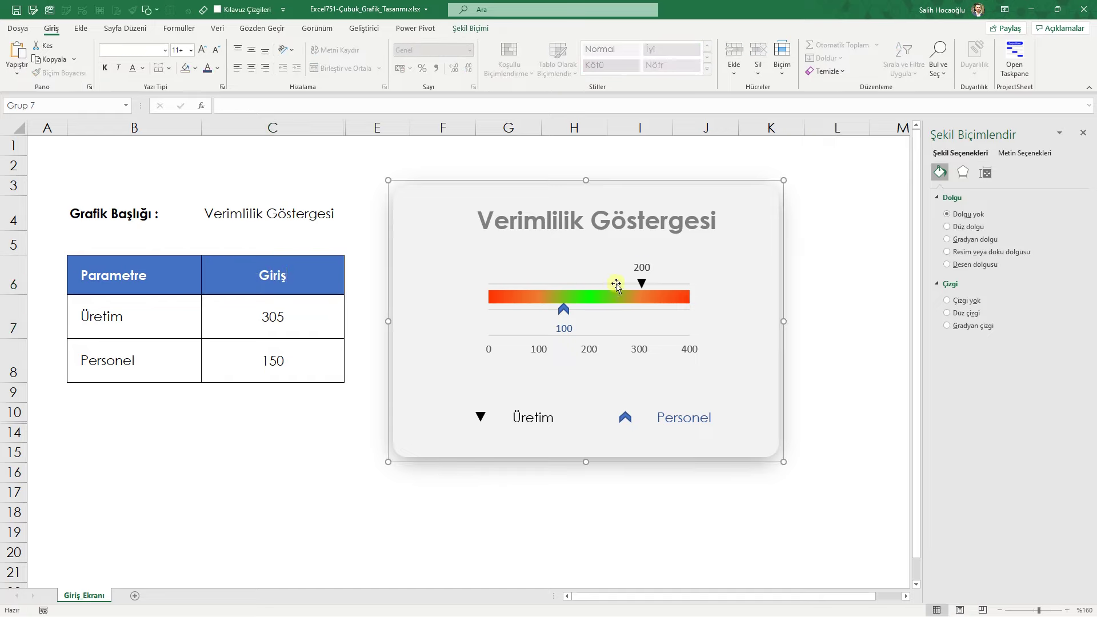
pyautogui.click(643, 268)
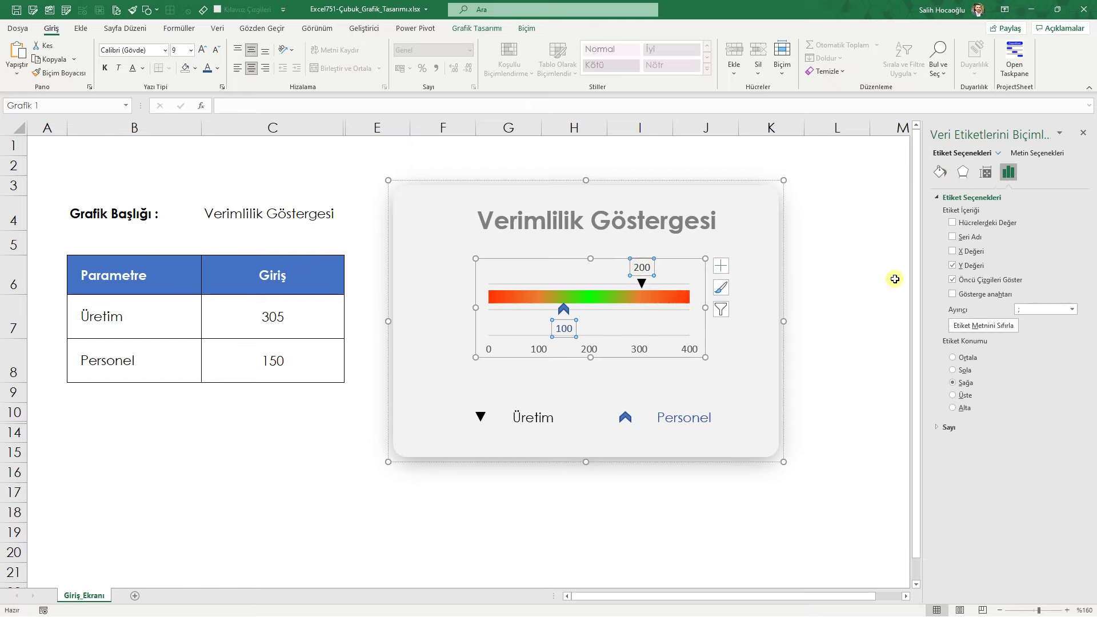
pyautogui.click(953, 265)
pyautogui.click(952, 250)
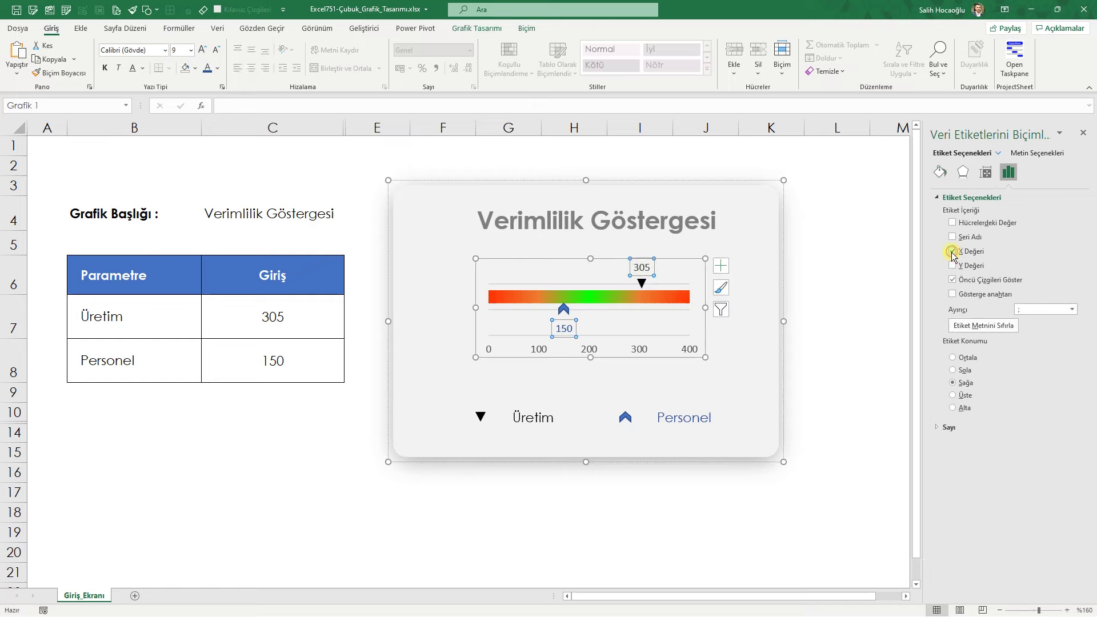
pyautogui.click(230, 476)
pyautogui.click(194, 417)
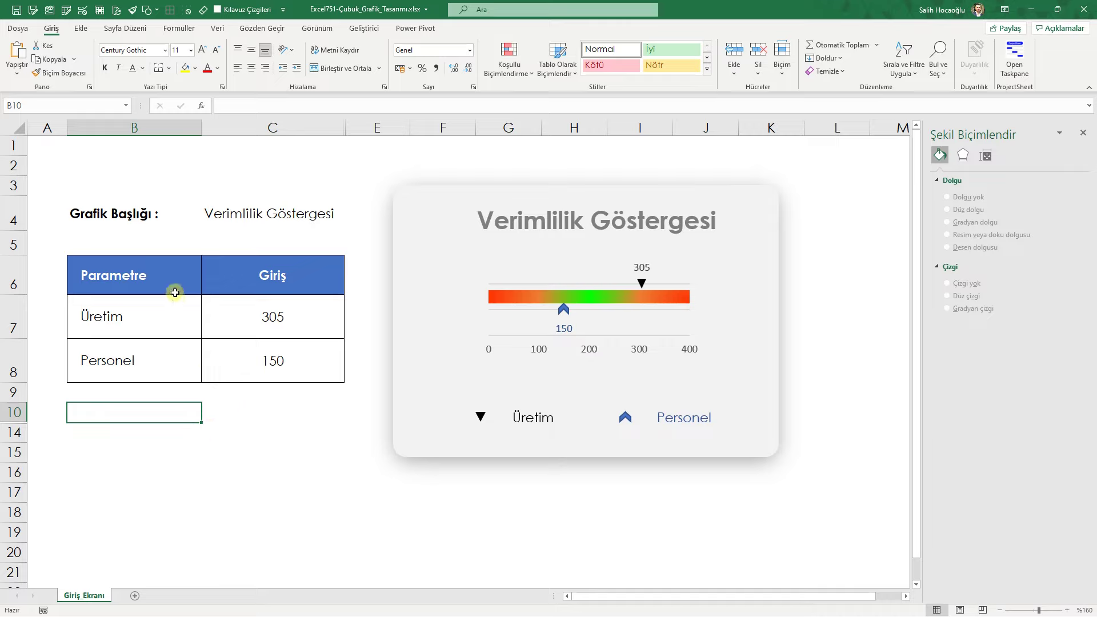
# Enter 250 for Üretim in C7 and 360 for Personel in C8
pyautogui.moveTo(127, 205); pyautogui.dragTo(318, 365)
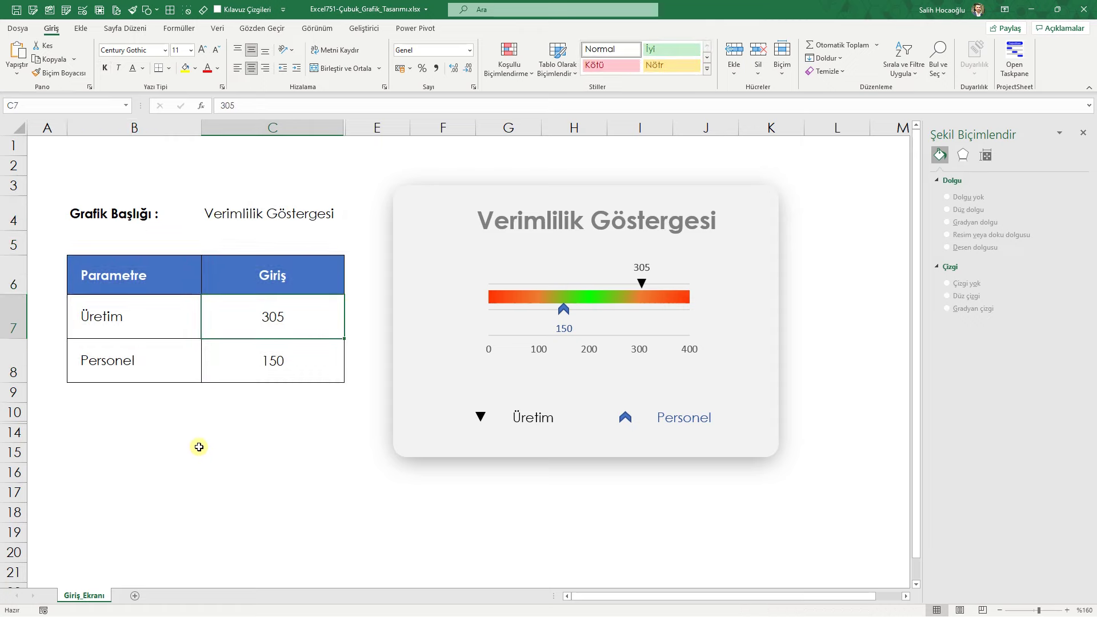
pyautogui.write('250')
pyautogui.press('Return')
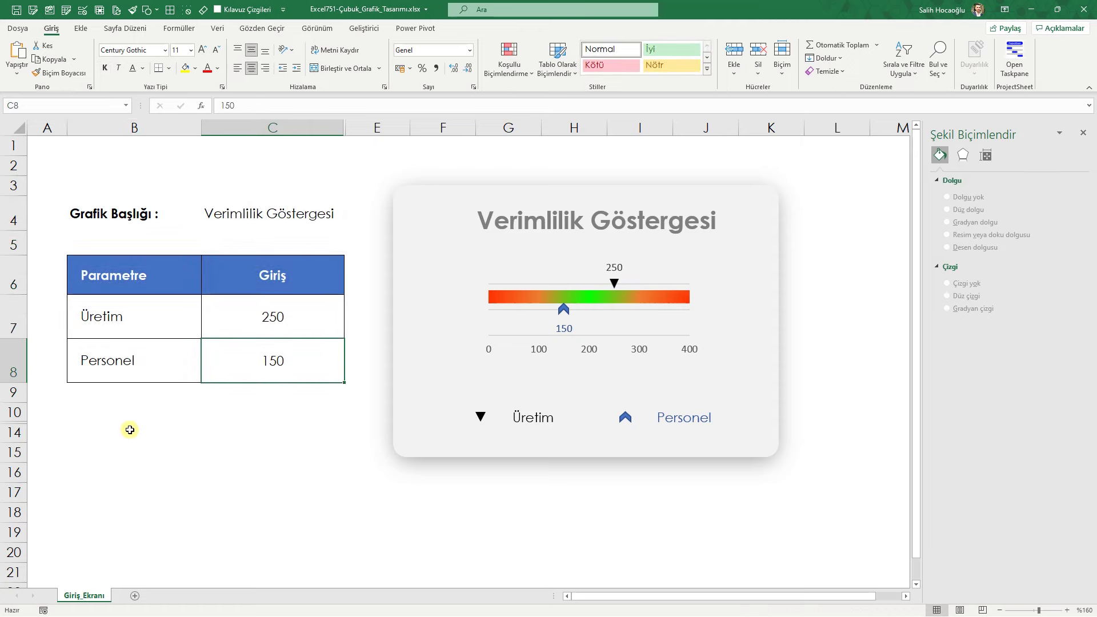
pyautogui.click(243, 361)
pyautogui.write('36')
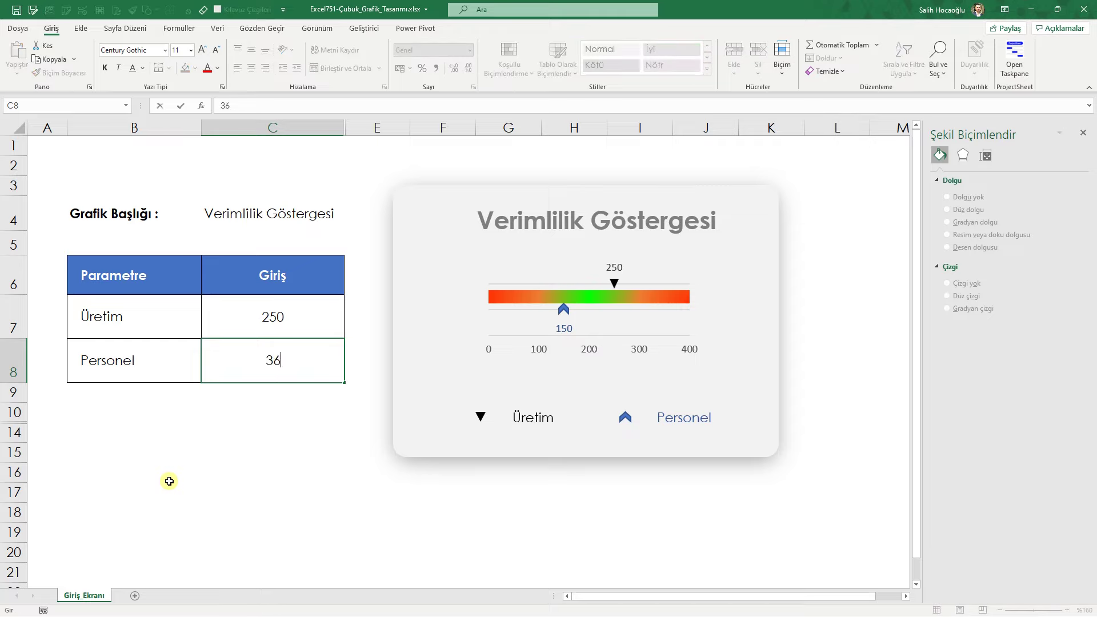
pyautogui.write('0')
pyautogui.press('Return')
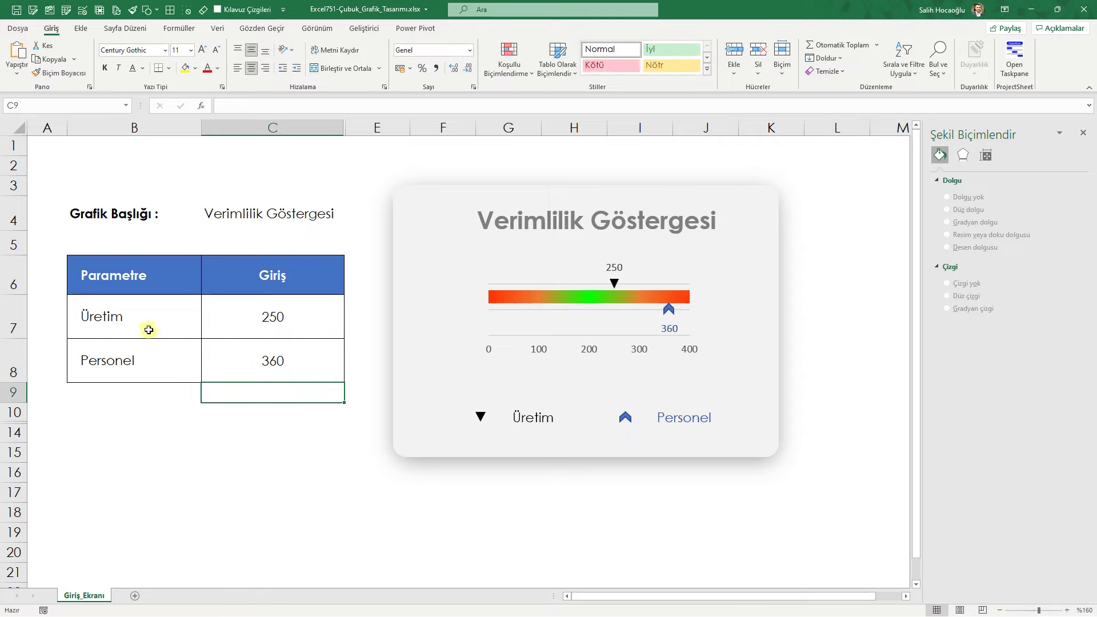
# Select the Üretim and Personel labels, title cell C4 and values C7:C8 to check the updated markers
pyautogui.moveTo(147, 324); pyautogui.dragTo(147, 346)
pyautogui.click(254, 216)
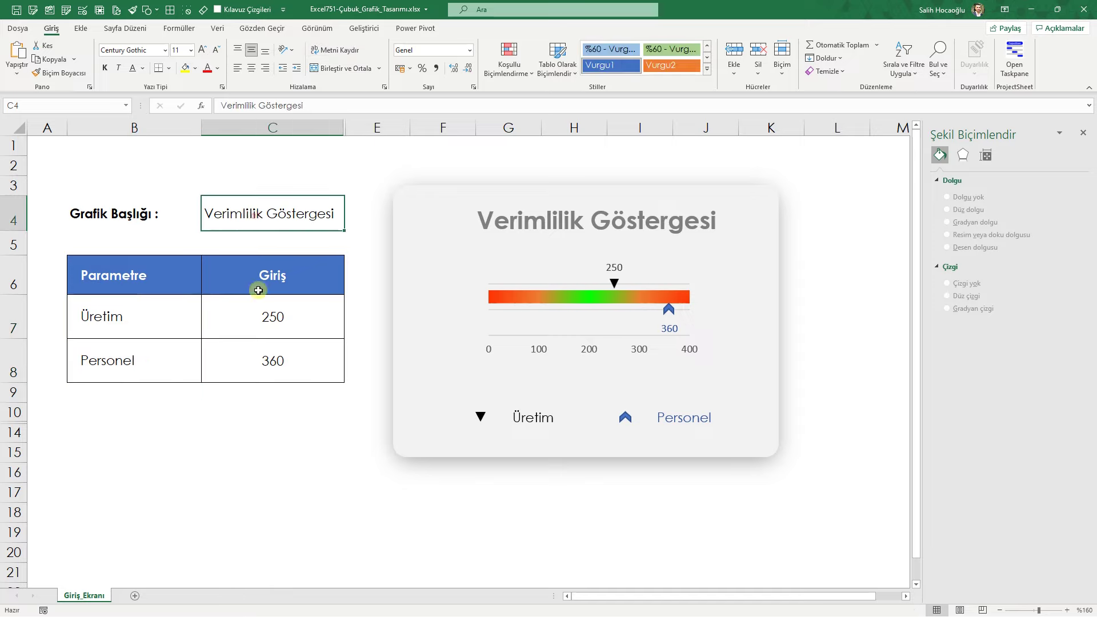
pyautogui.moveTo(276, 321); pyautogui.dragTo(284, 366)
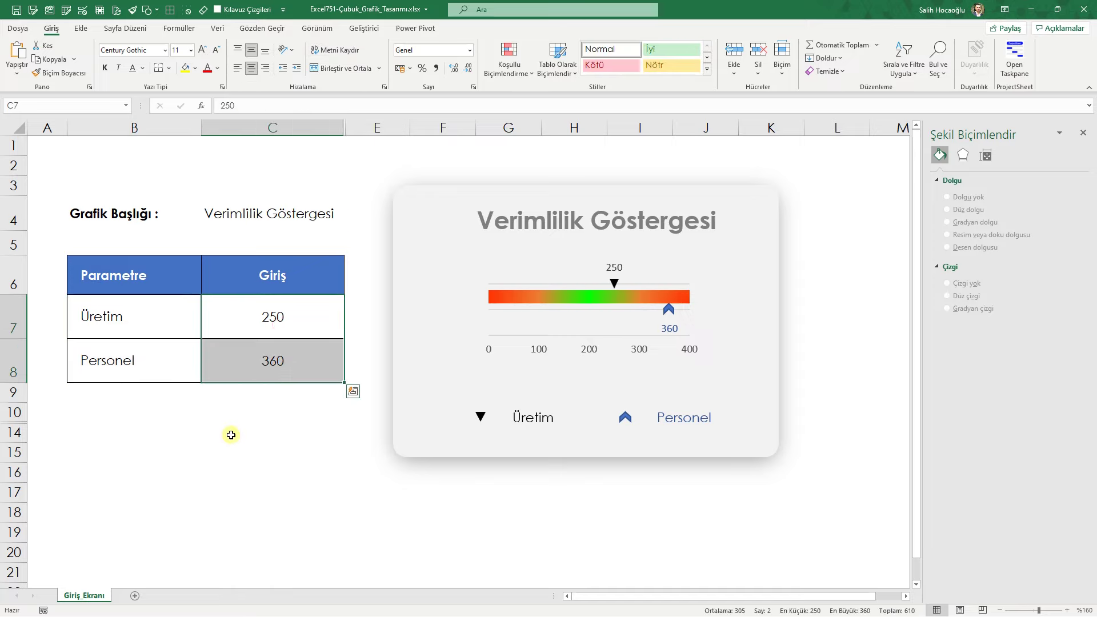
pyautogui.click(231, 435)
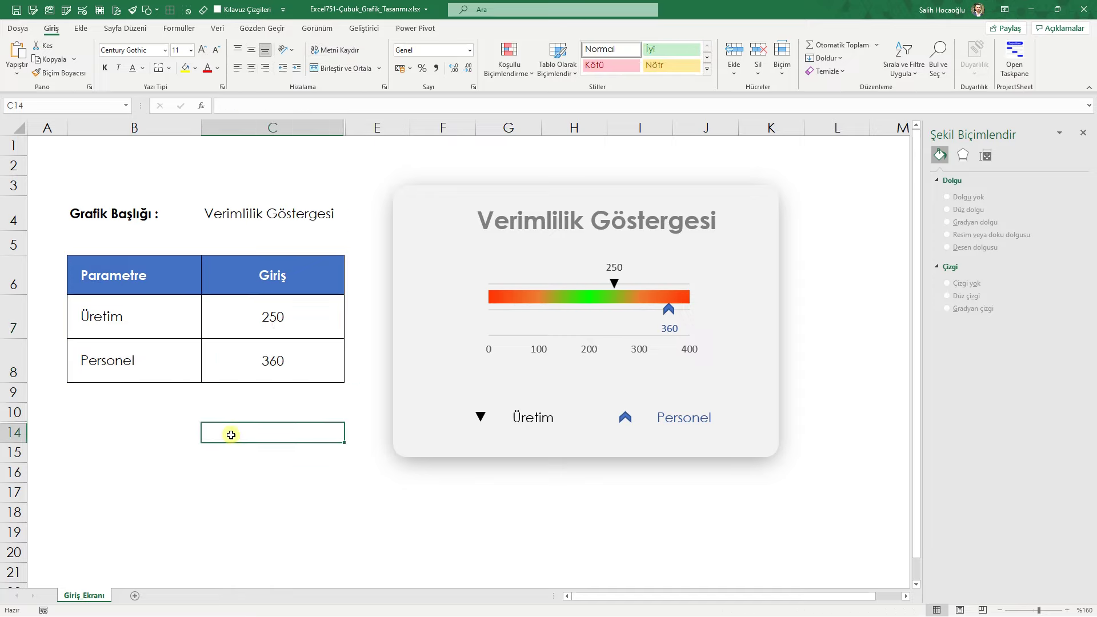